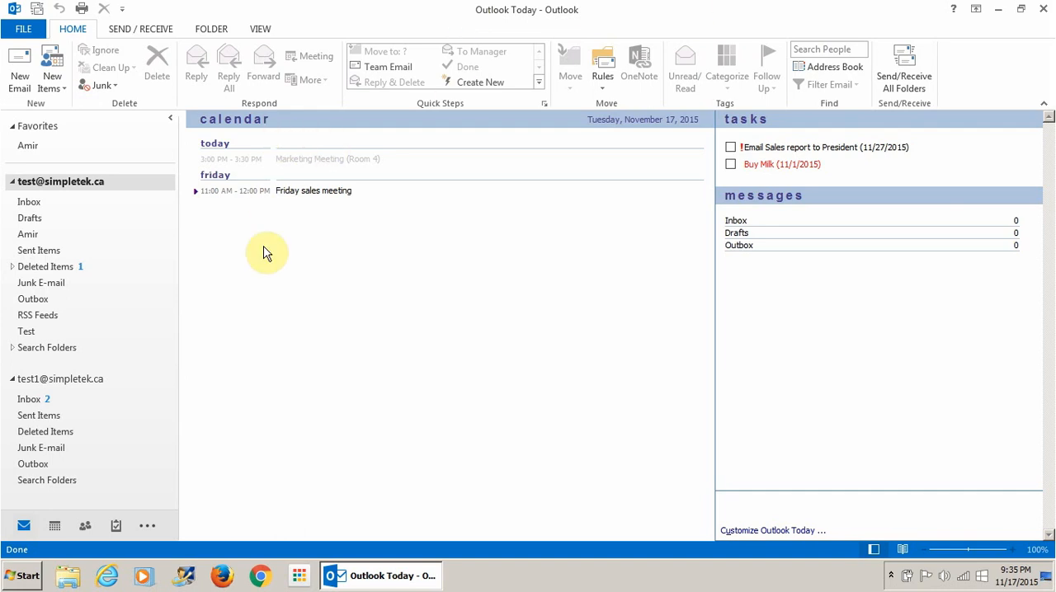
- Collapse and re-expand the folder pane, and switch between Outlook Today and the Inbox
click(169, 120)
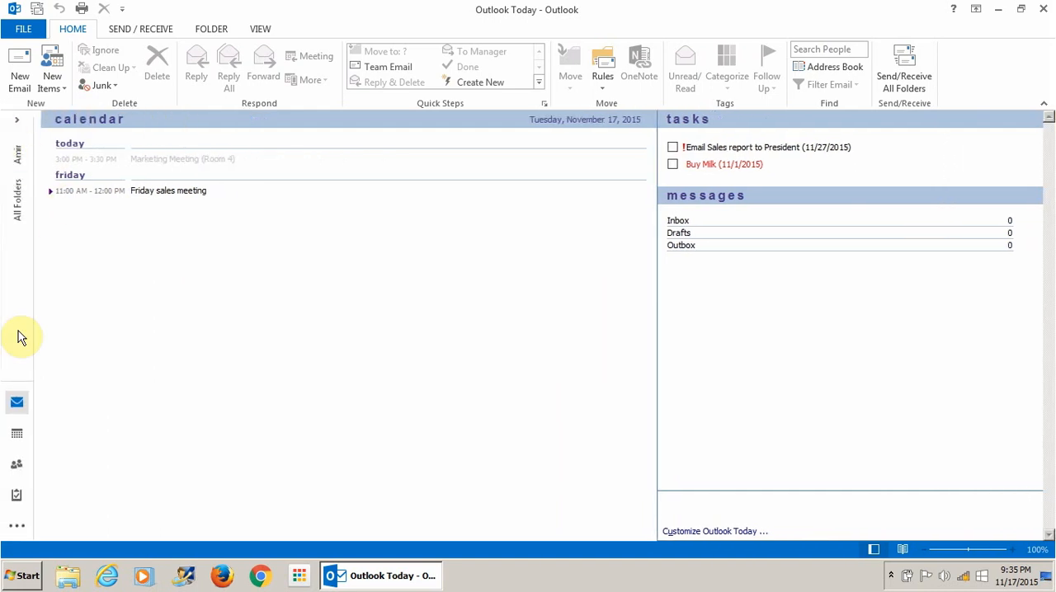
click(18, 124)
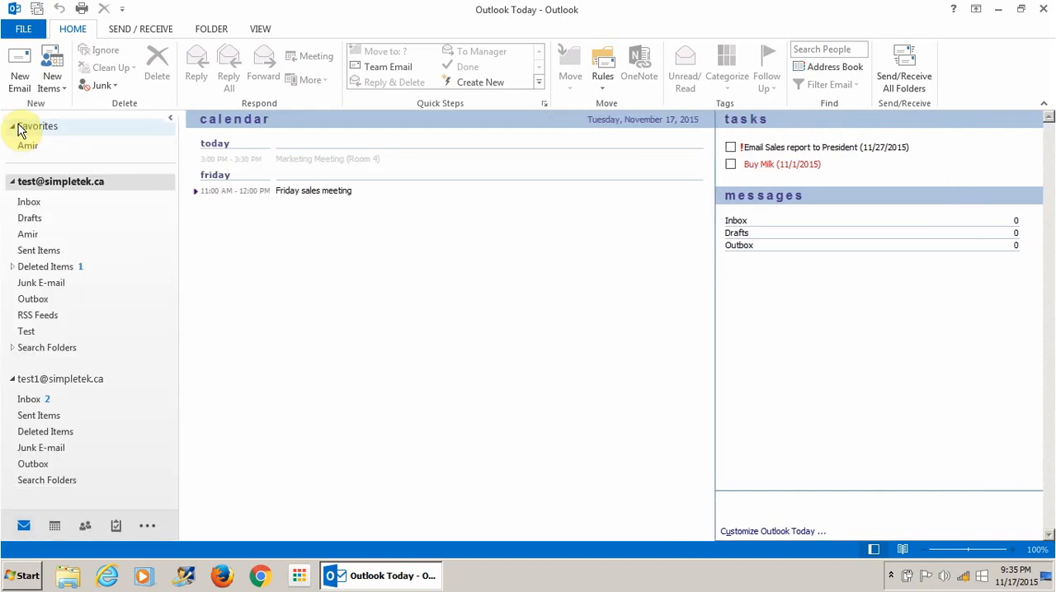
click(40, 206)
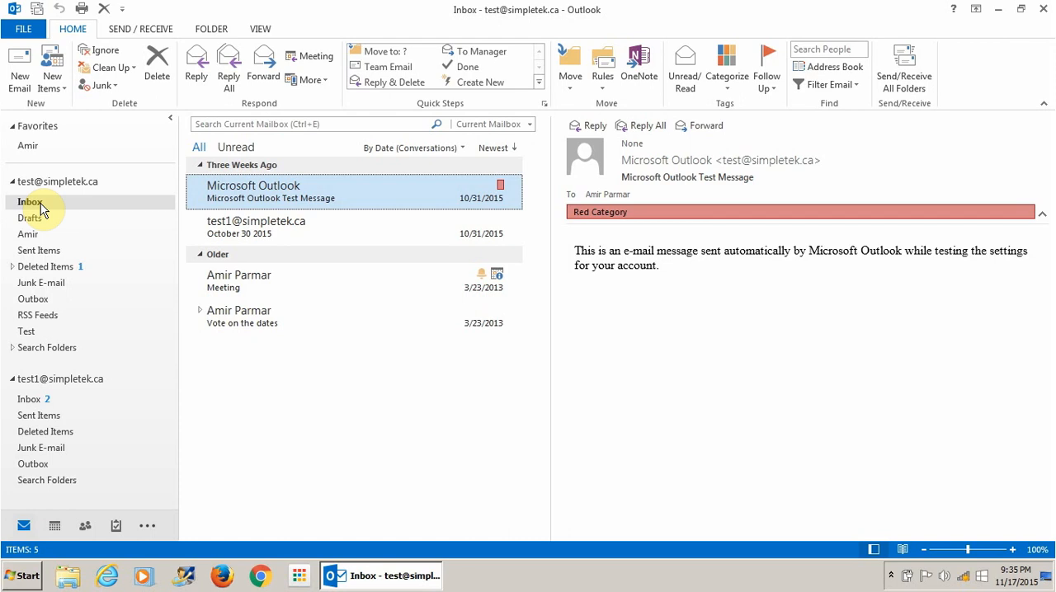
click(70, 184)
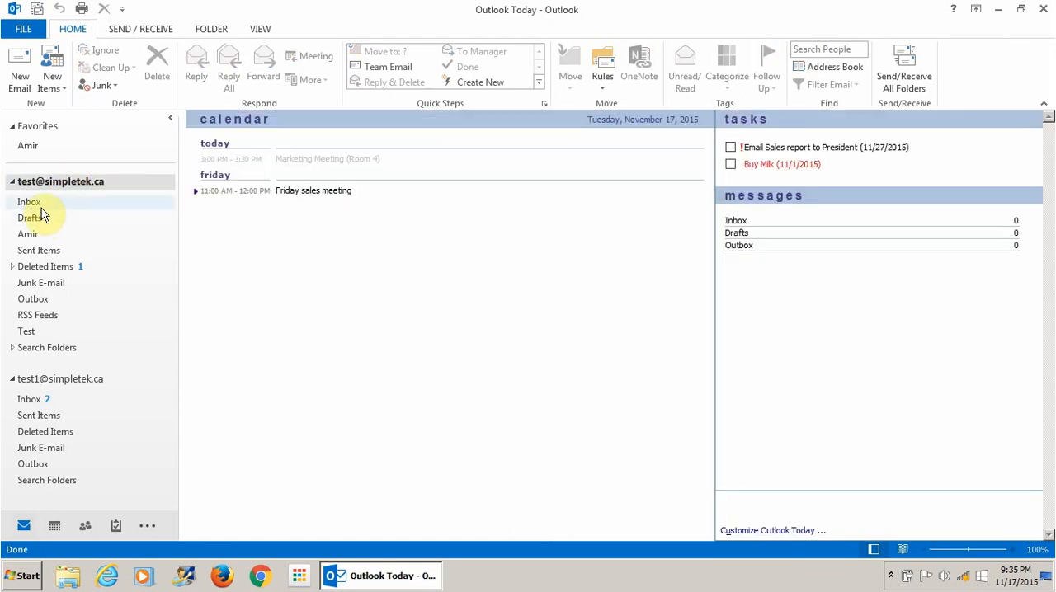
click(41, 207)
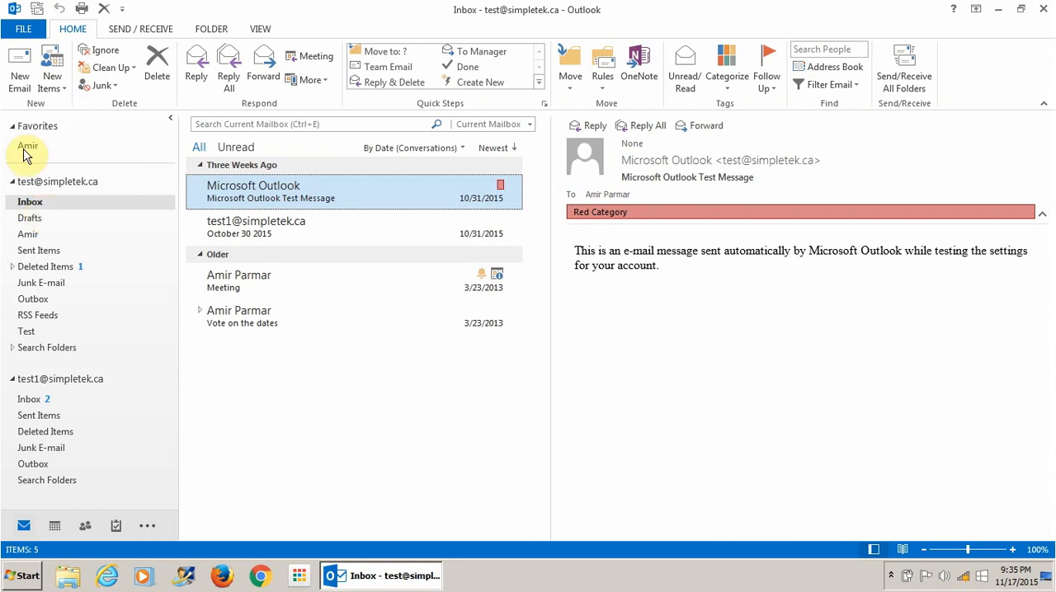
- Open a new message window and close it again
click(19, 72)
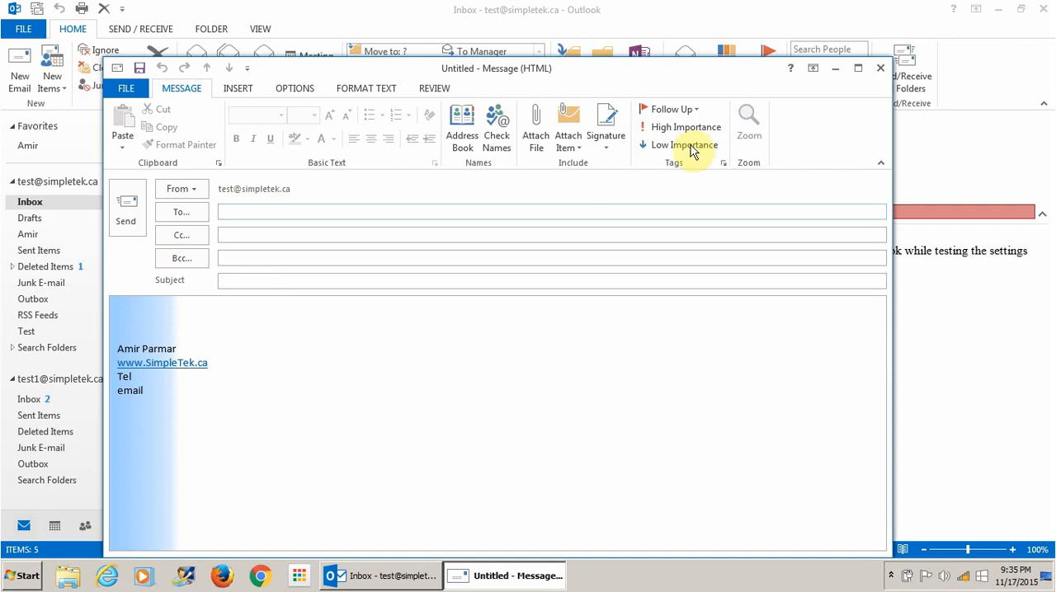
click(879, 71)
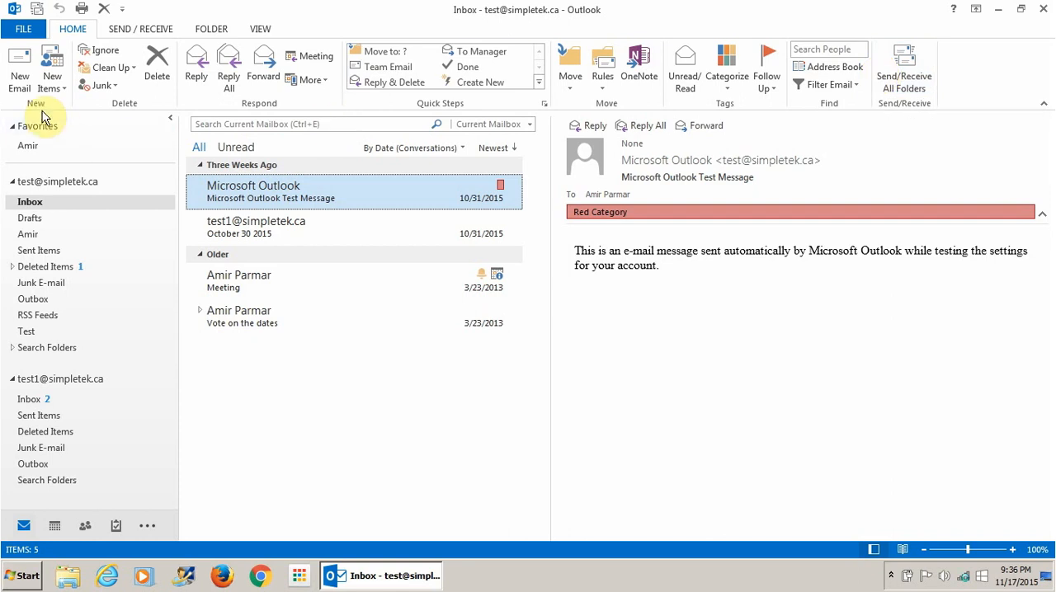
click(23, 80)
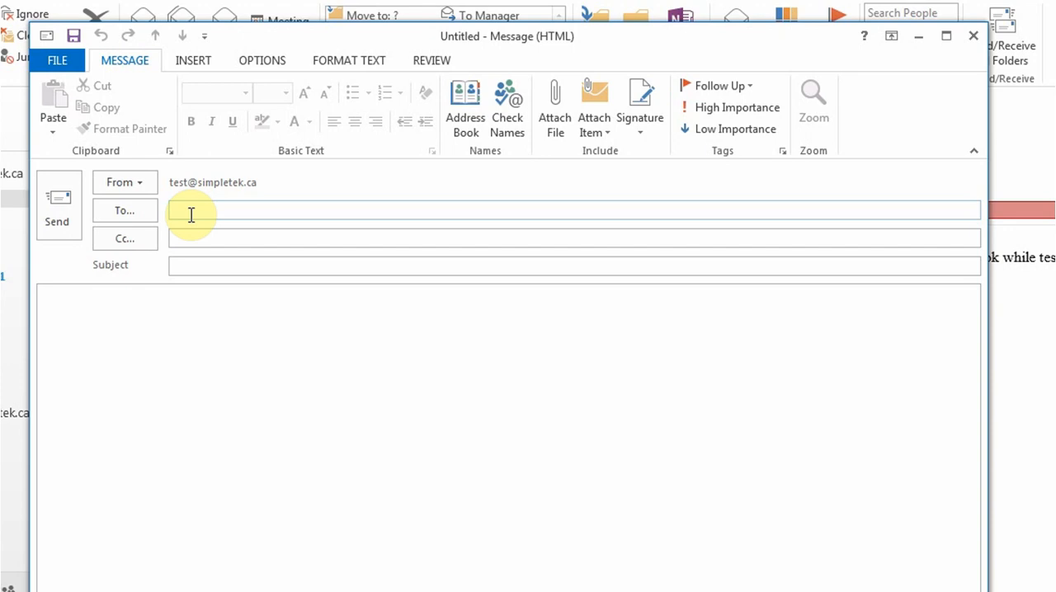
text(amir)
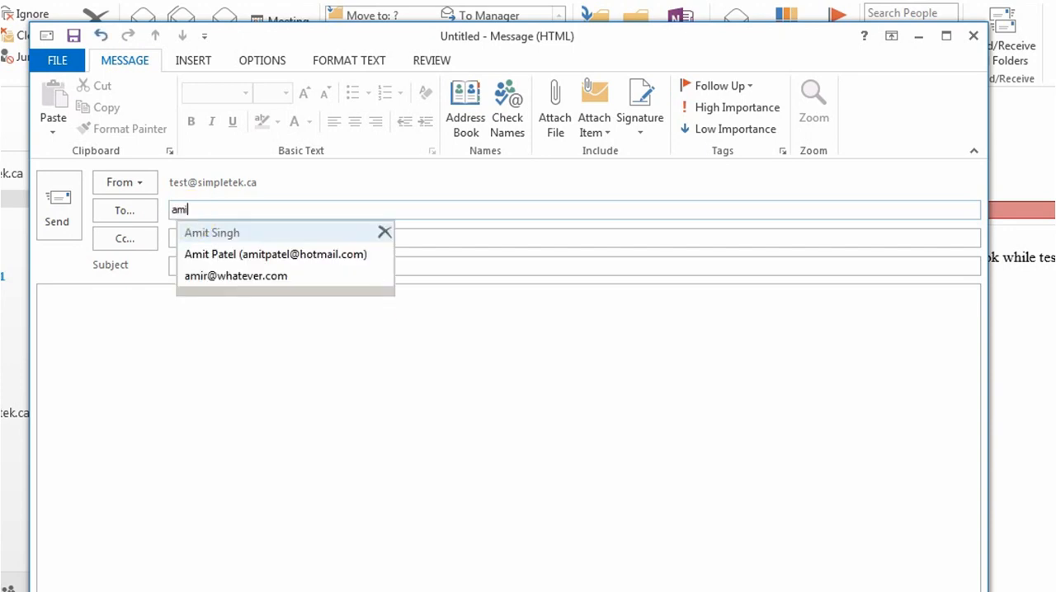
key(BackSpace)
key(BackSpace)
key(BackSpace)
key(BackSpace)
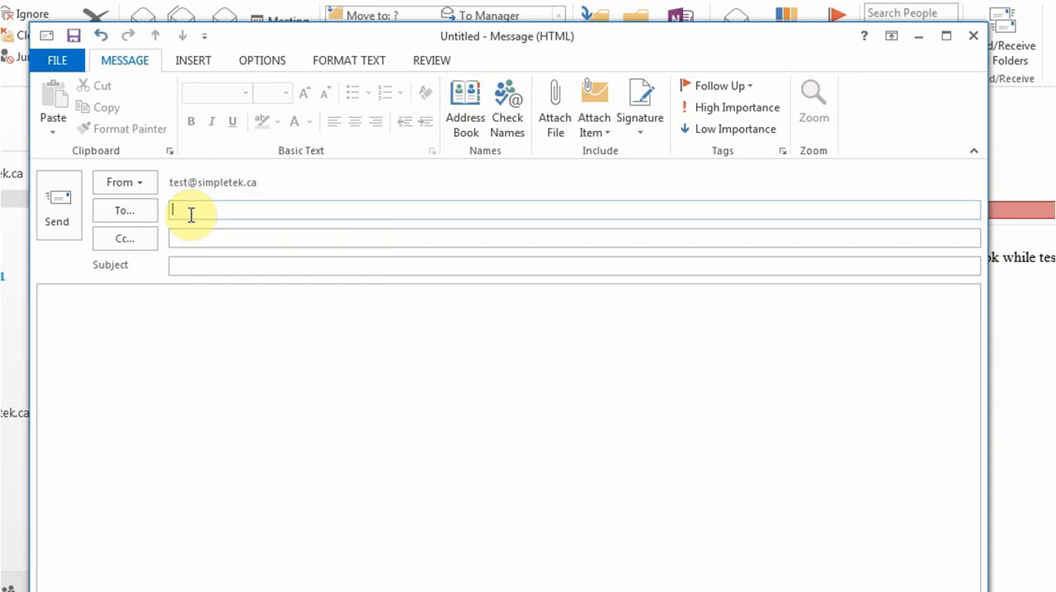
click(197, 235)
click(208, 213)
text(amit)
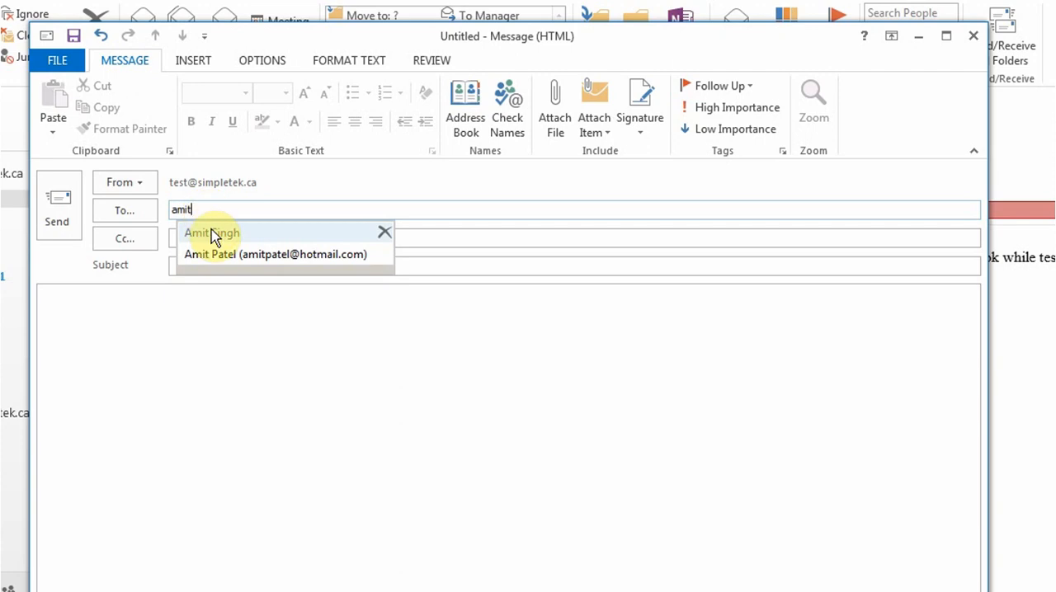
click(212, 233)
click(200, 241)
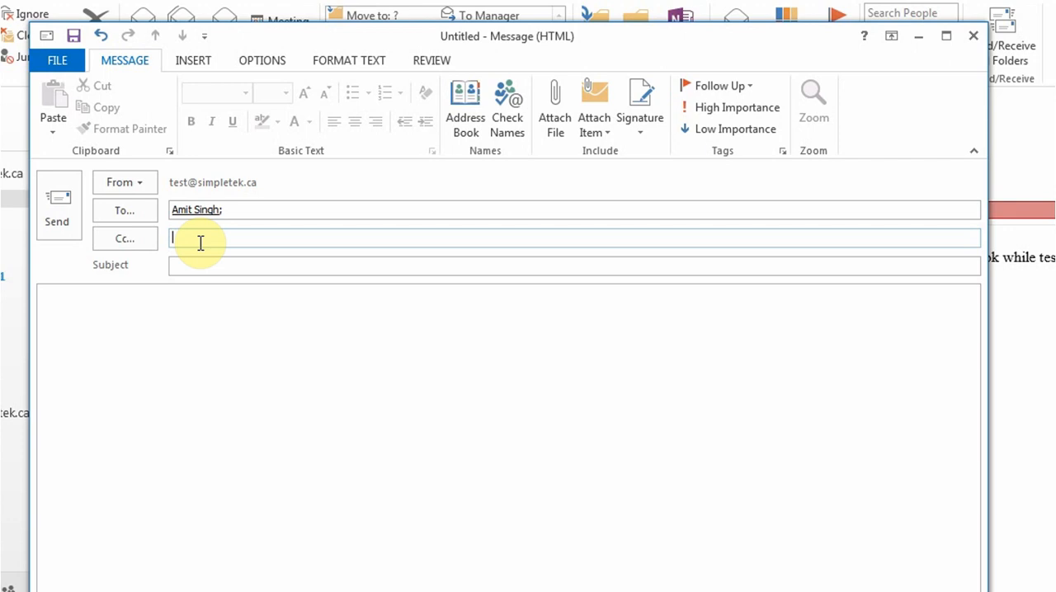
- Add a second recipient's e-mail address, then clear all recipients from the To field
click(281, 215)
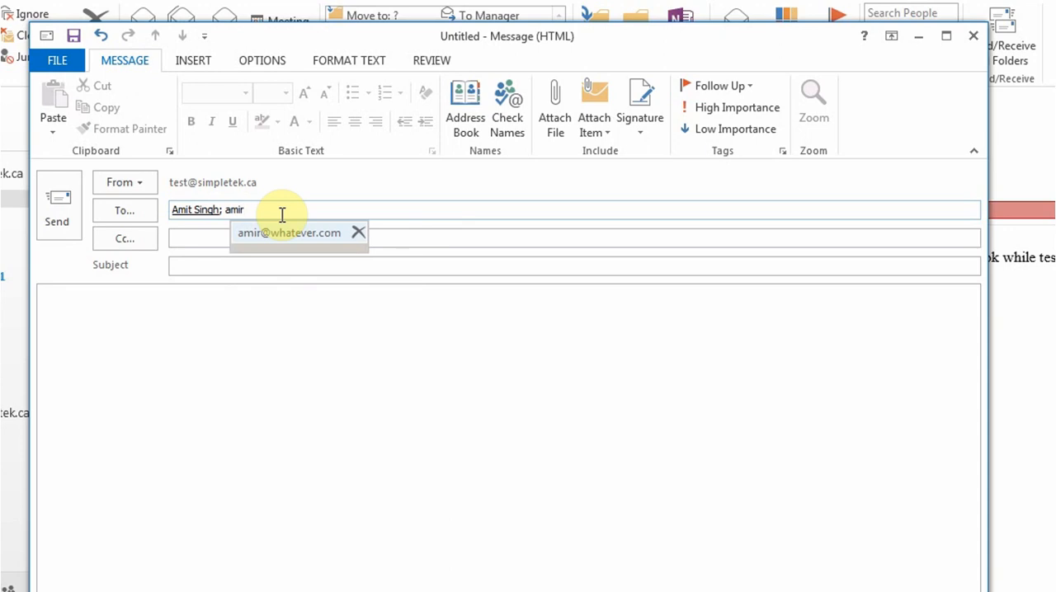
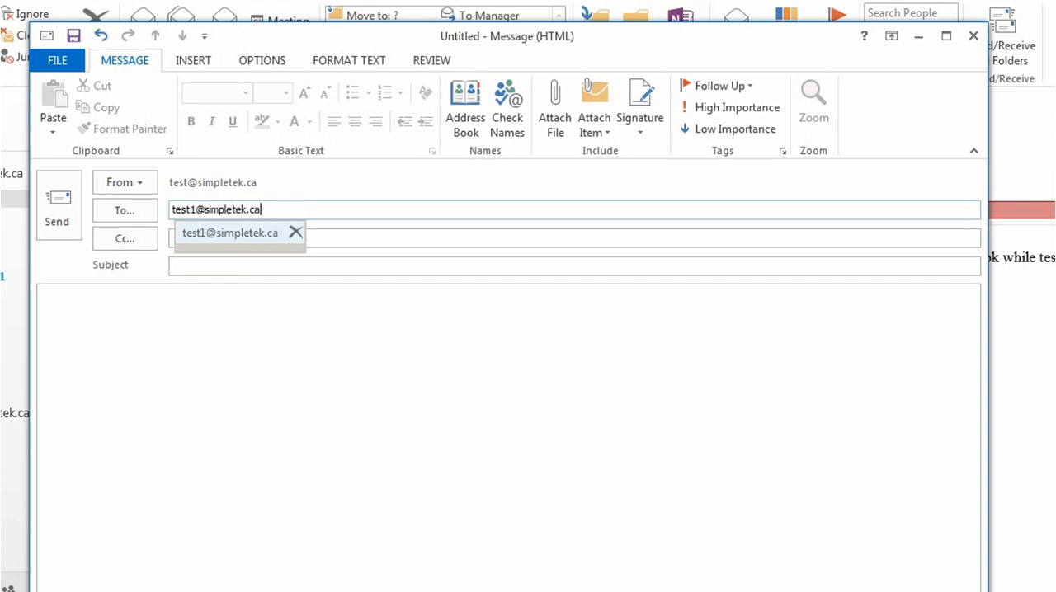
- Address the message to the test1 account's e-mail address
key(Return)
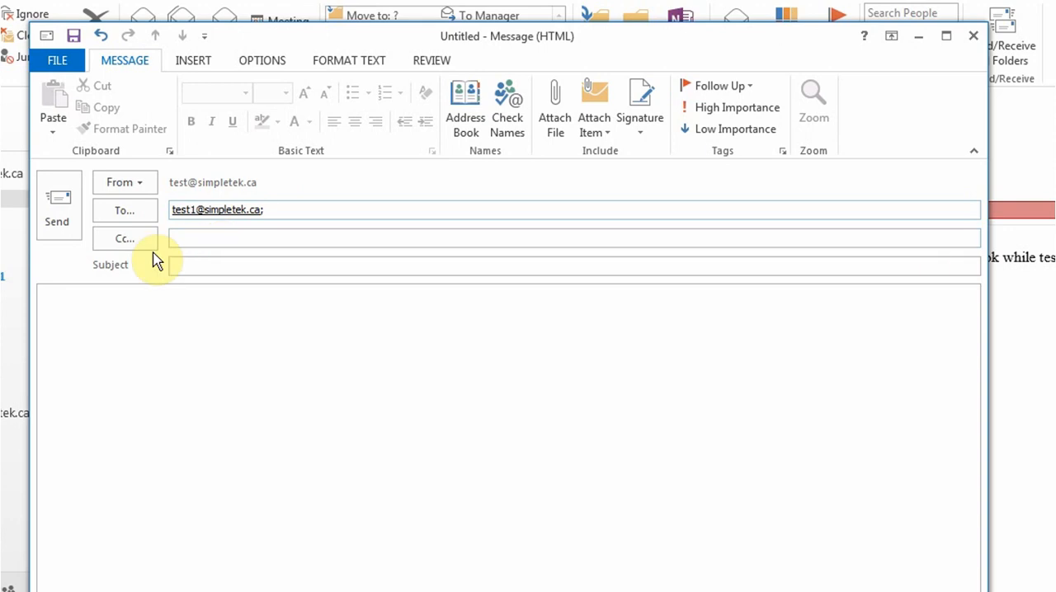
- Turn on the Bcc field for the message
click(269, 71)
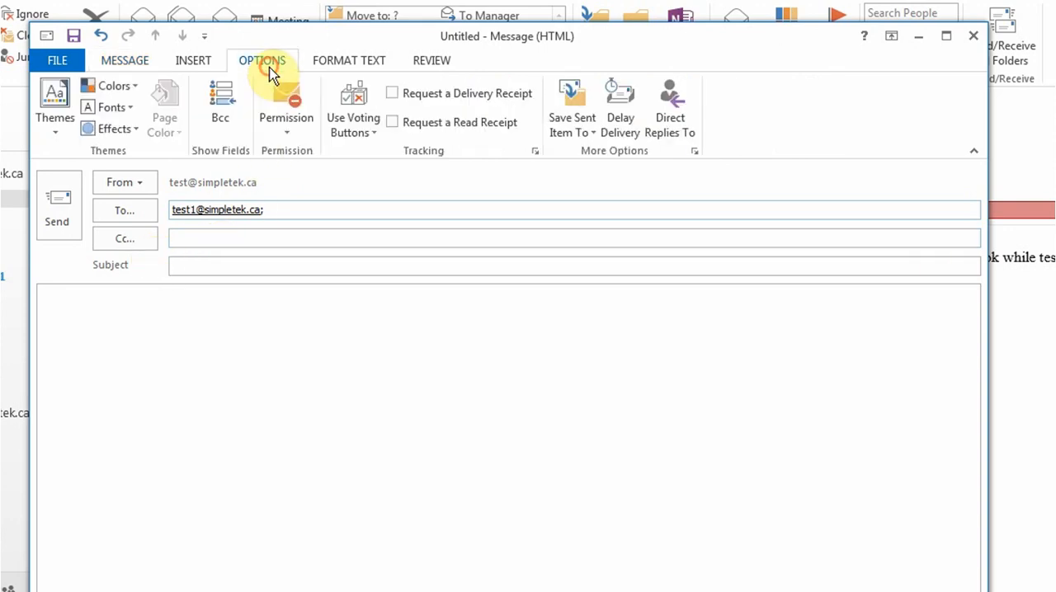
click(219, 101)
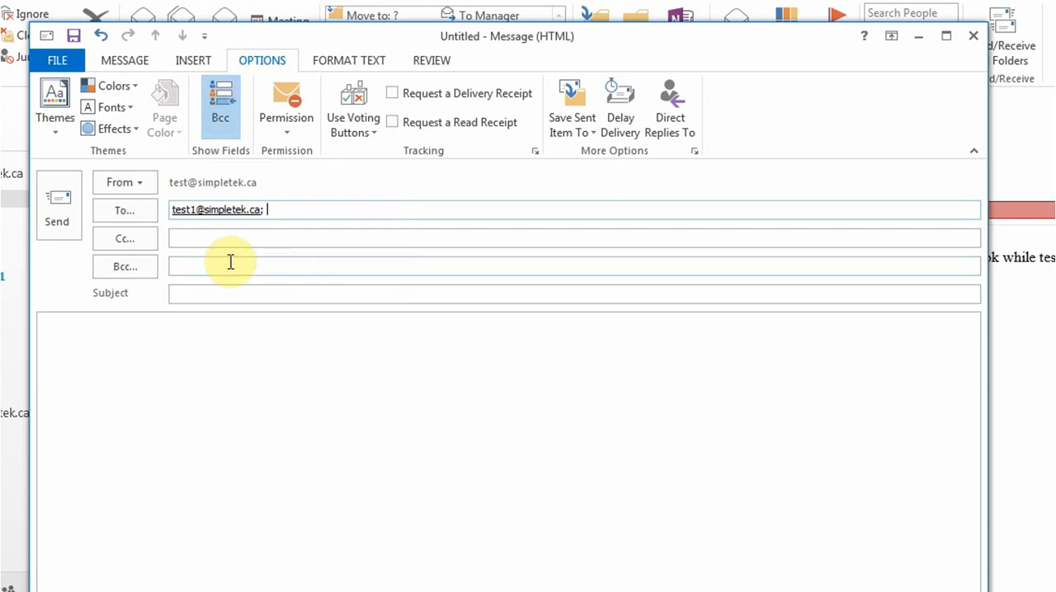
click(126, 63)
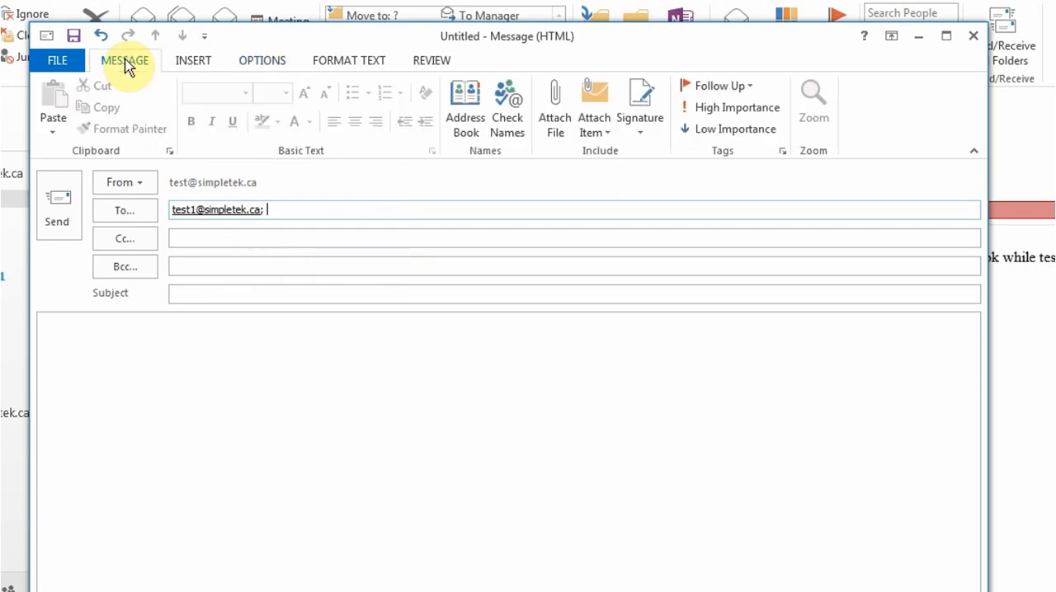
click(271, 66)
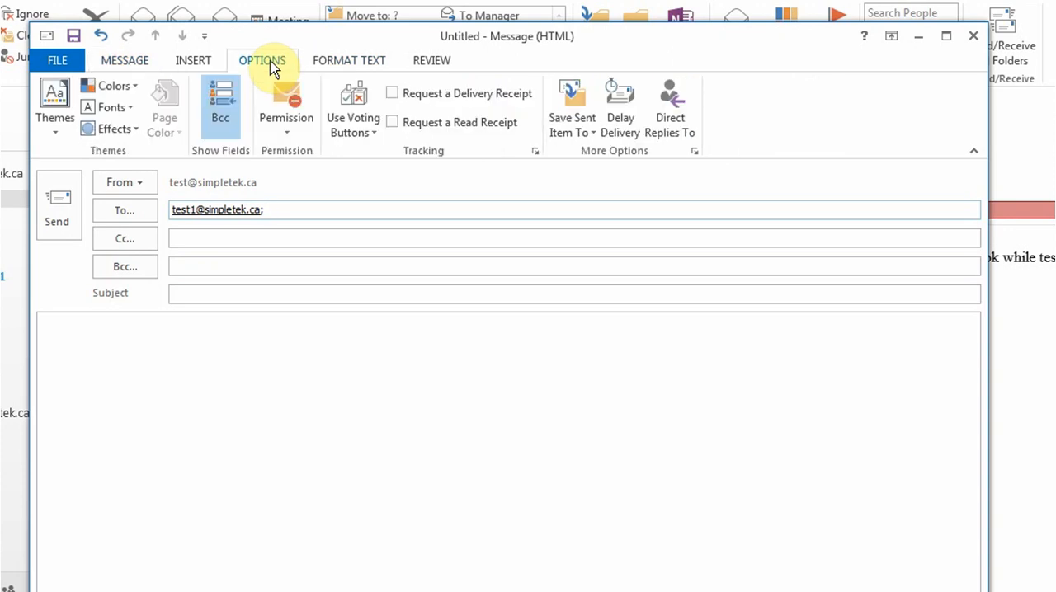
click(136, 66)
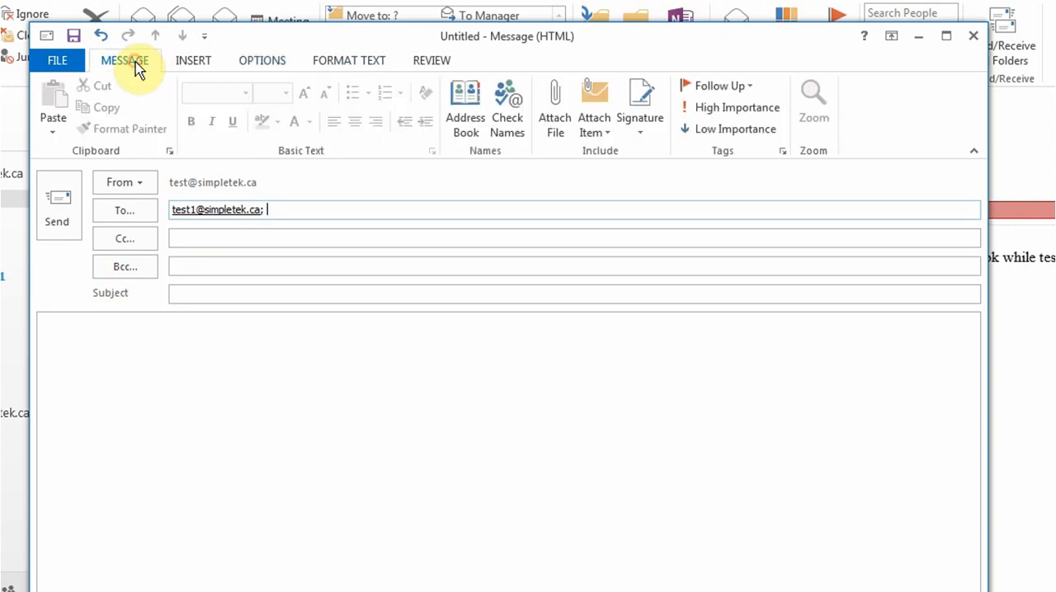
- Enter Meeting as the message subject
click(213, 271)
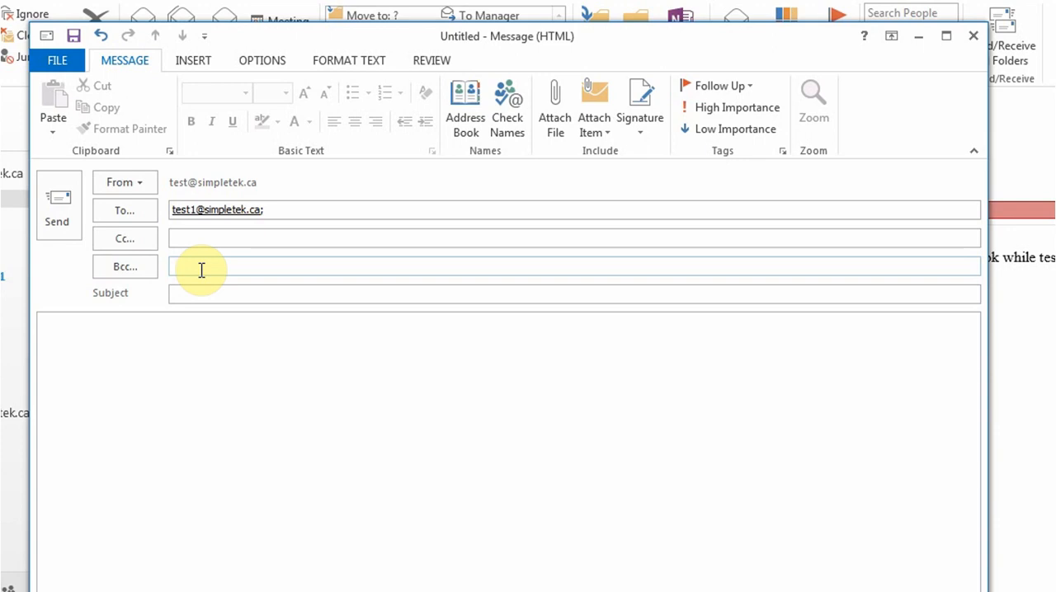
click(205, 267)
click(215, 295)
click(299, 286)
click(300, 296)
text(Meeting)
key(Tab)
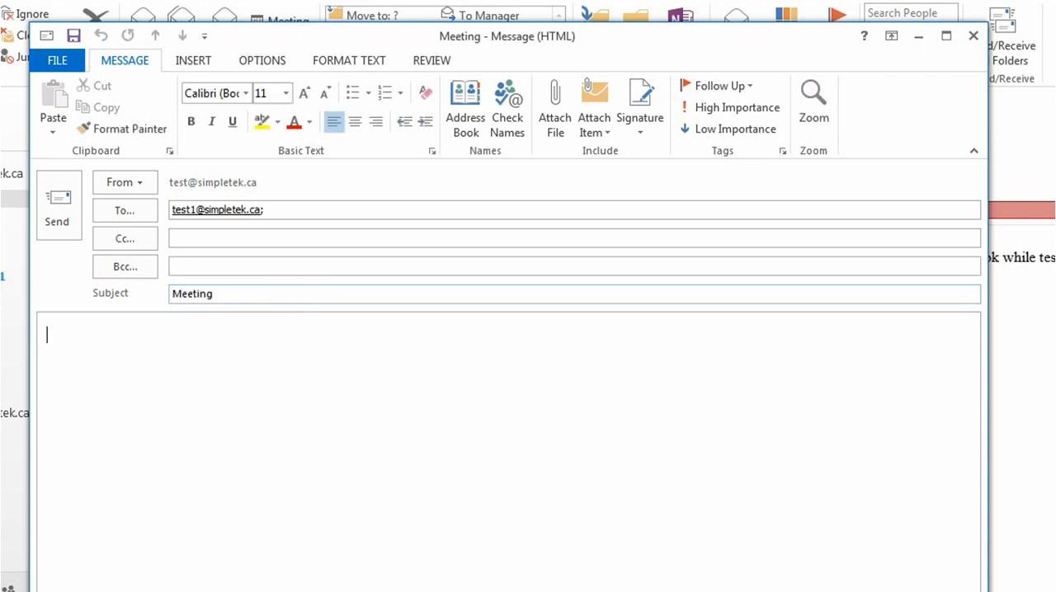
- Write "Message." in the body and send the email
text(Message)
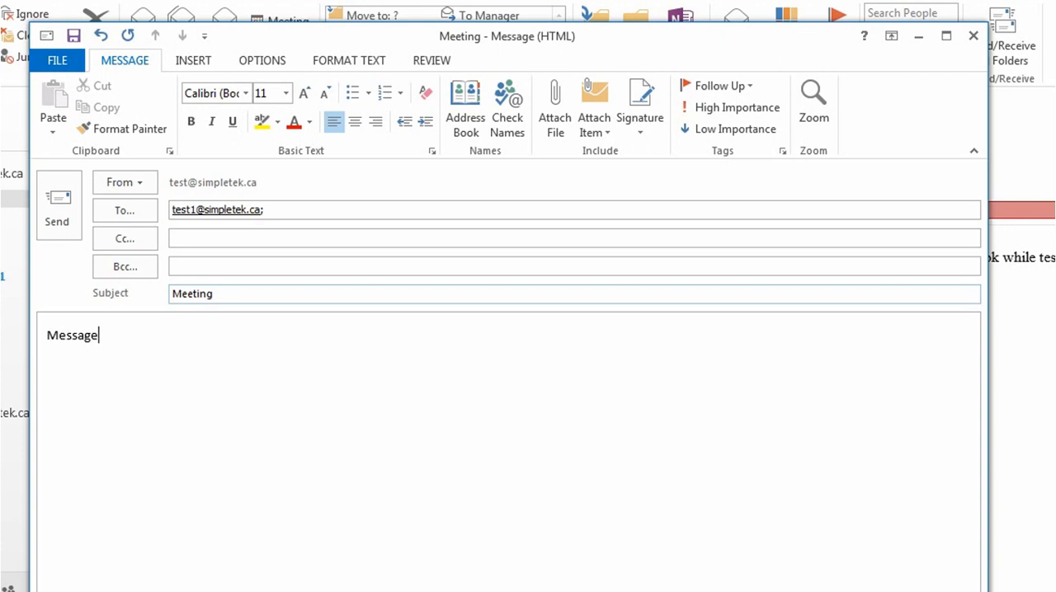
text(.)
click(51, 214)
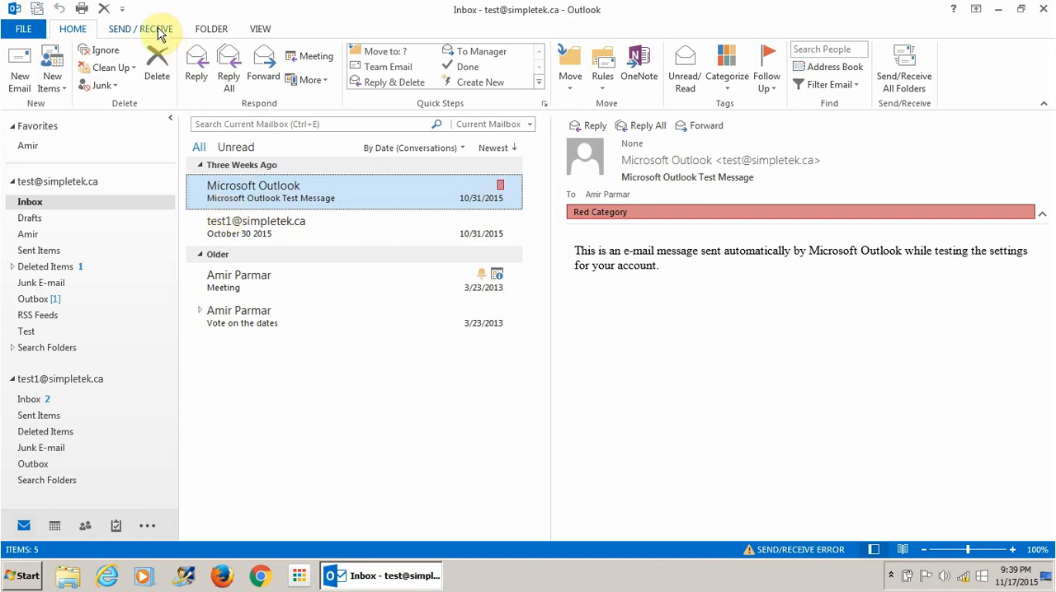
- Review the send/receive error details
click(159, 33)
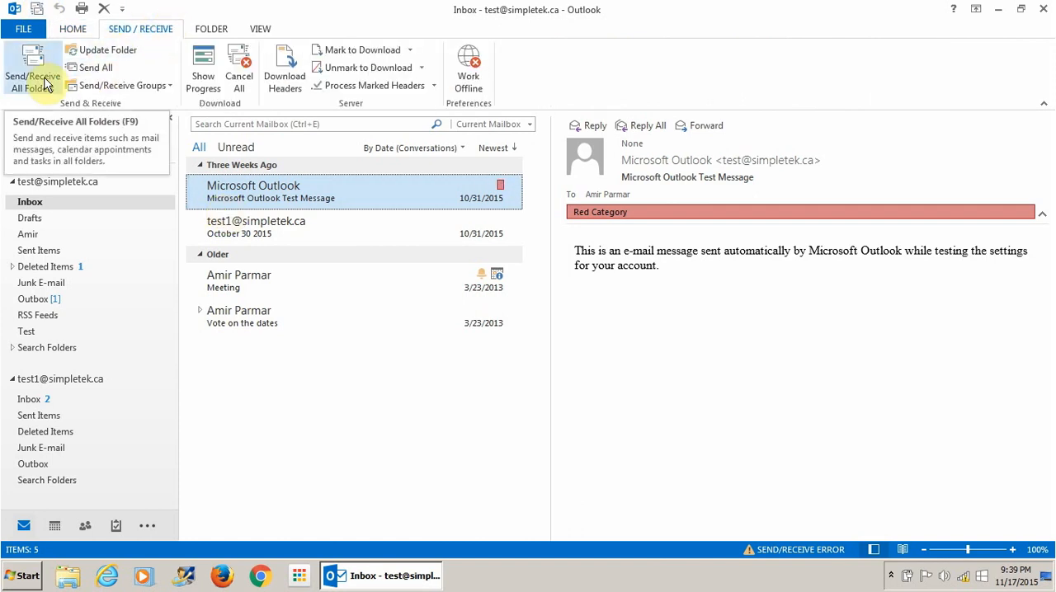
click(74, 27)
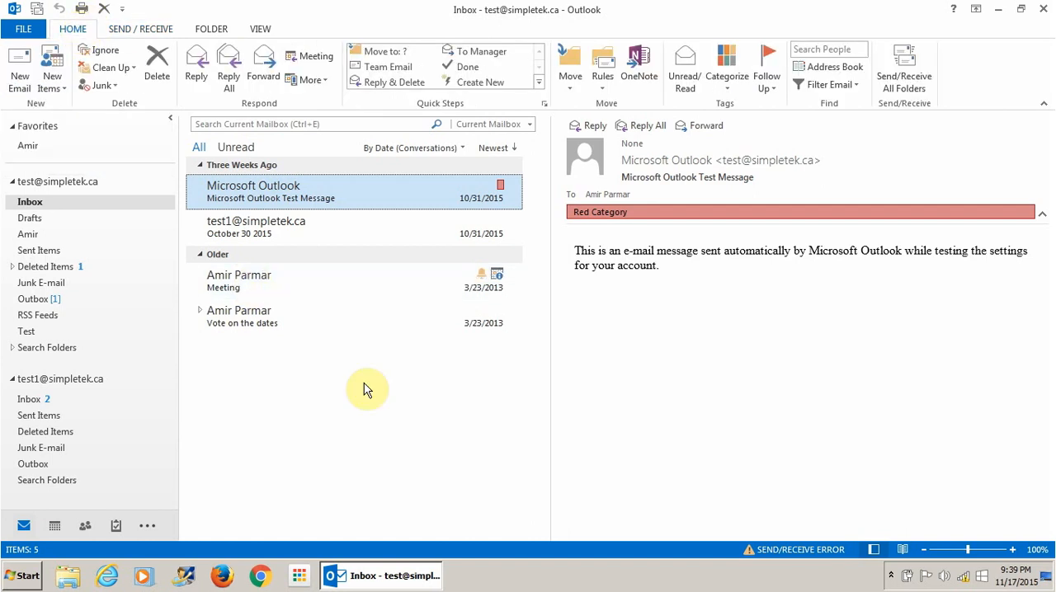
click(783, 551)
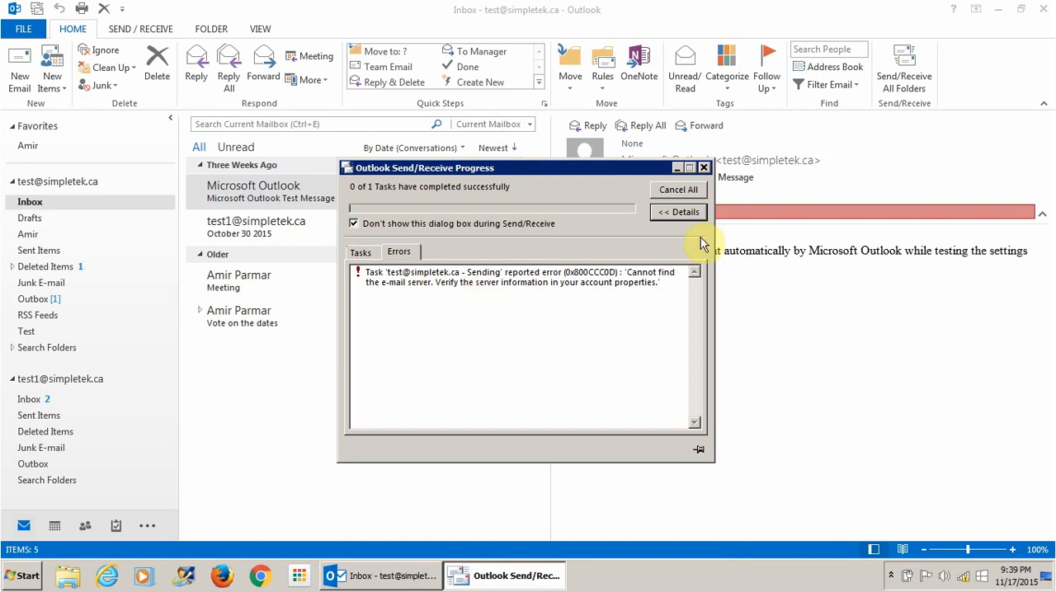
click(703, 169)
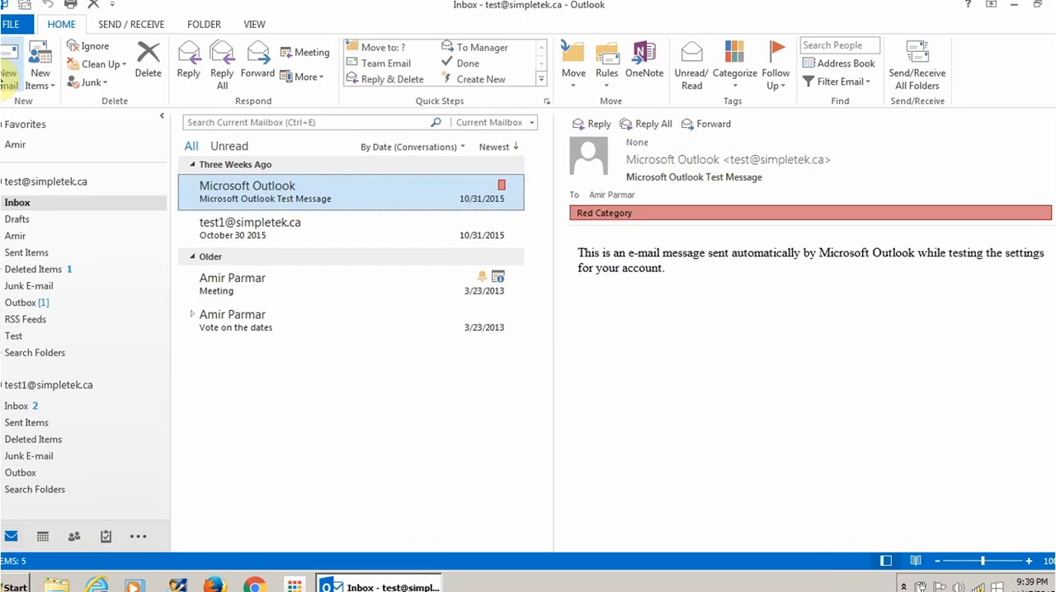
- Start a new email and attach the file word 2010 tutorial from the Desktop
click(19, 70)
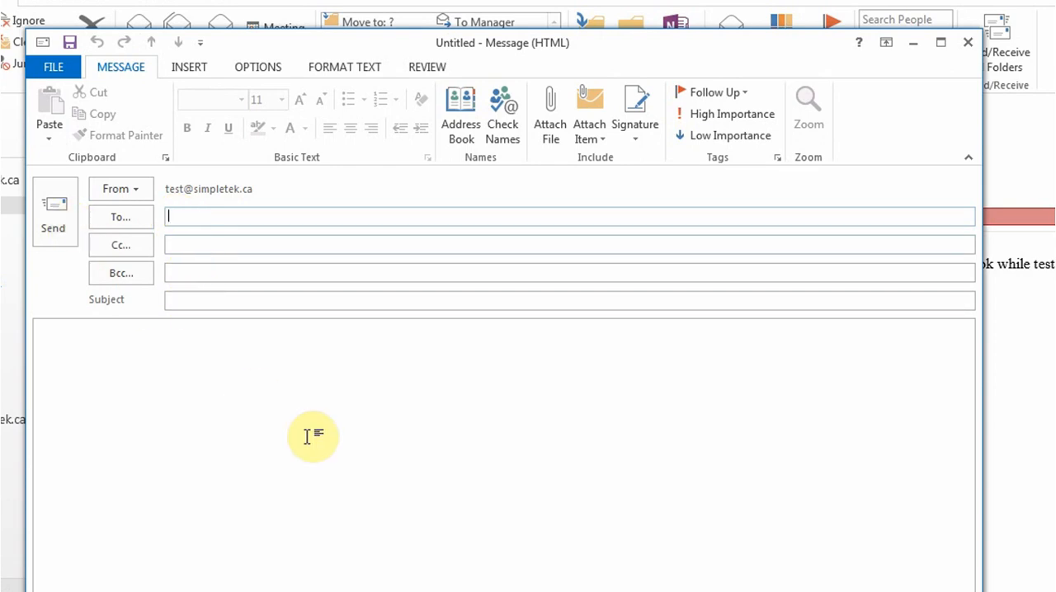
click(304, 393)
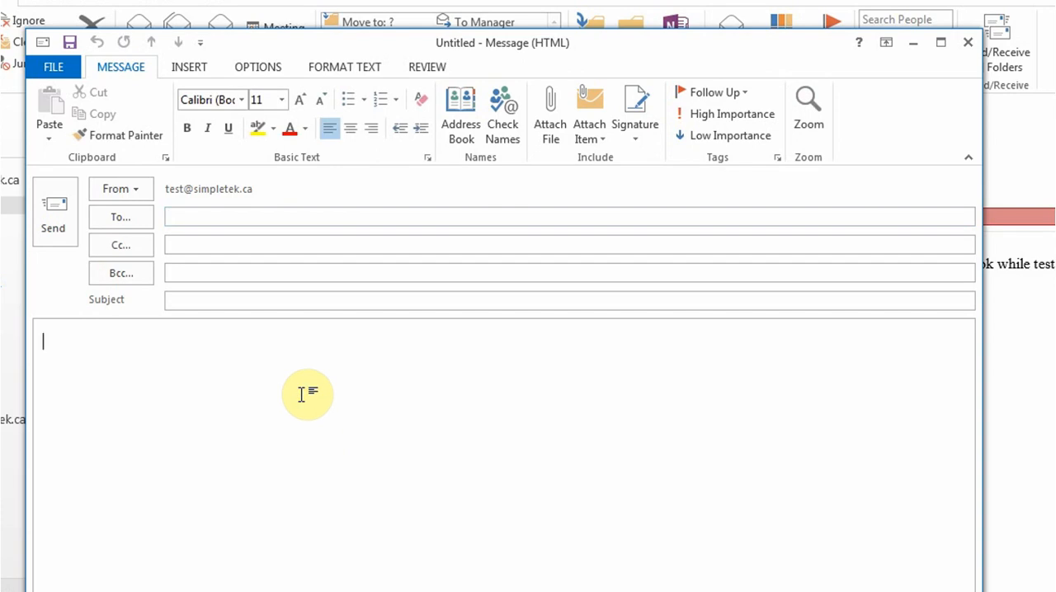
click(558, 135)
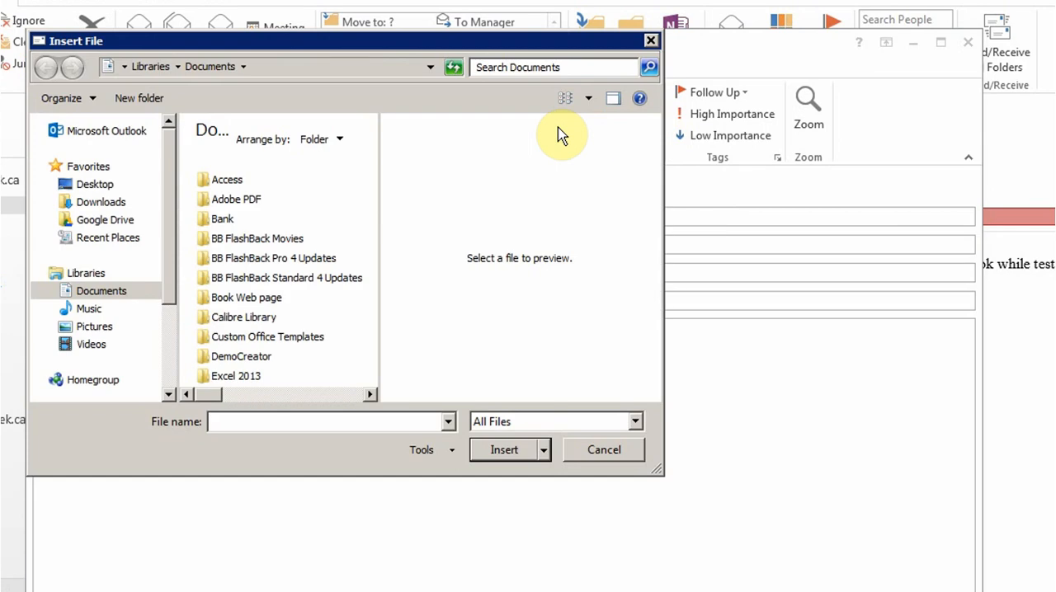
double_click(220, 179)
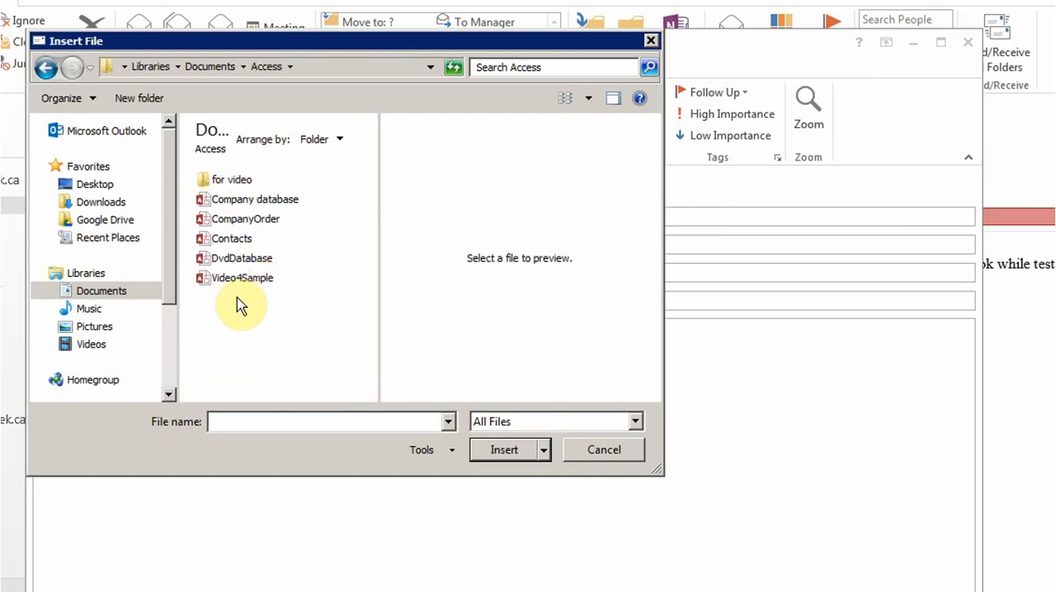
click(94, 184)
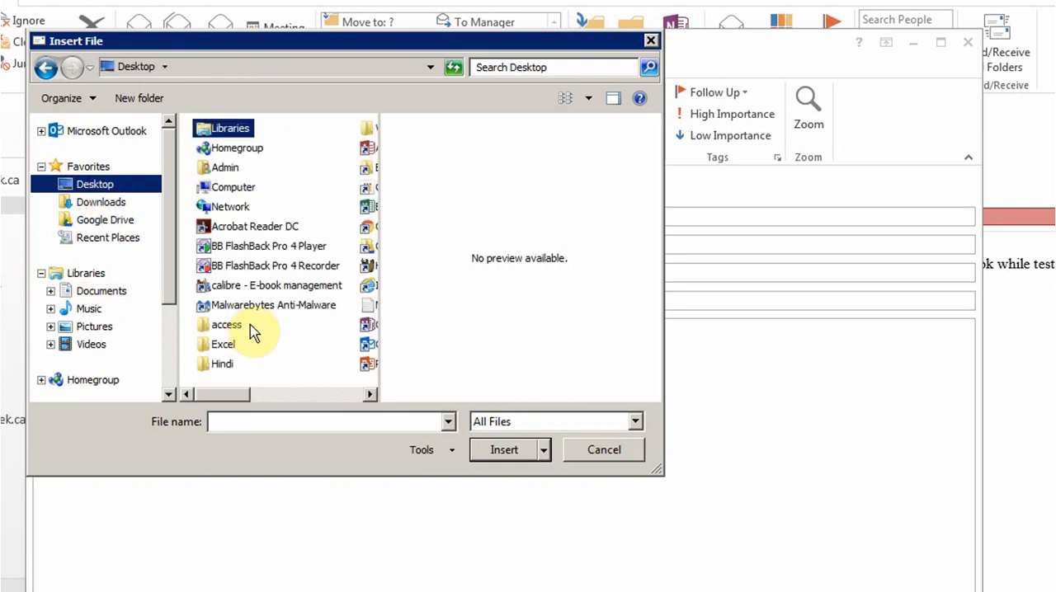
click(339, 395)
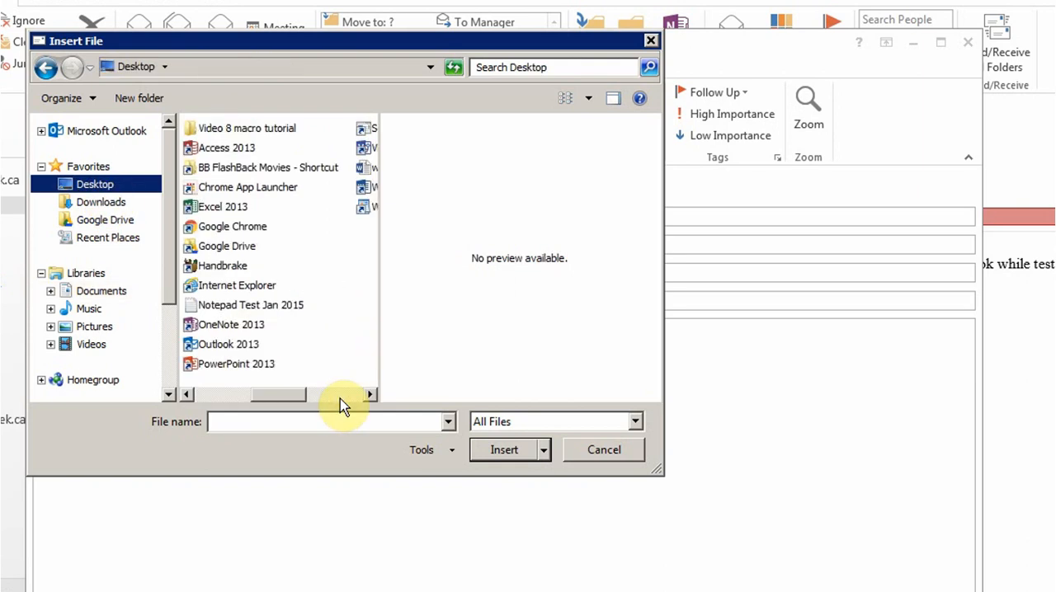
click(339, 396)
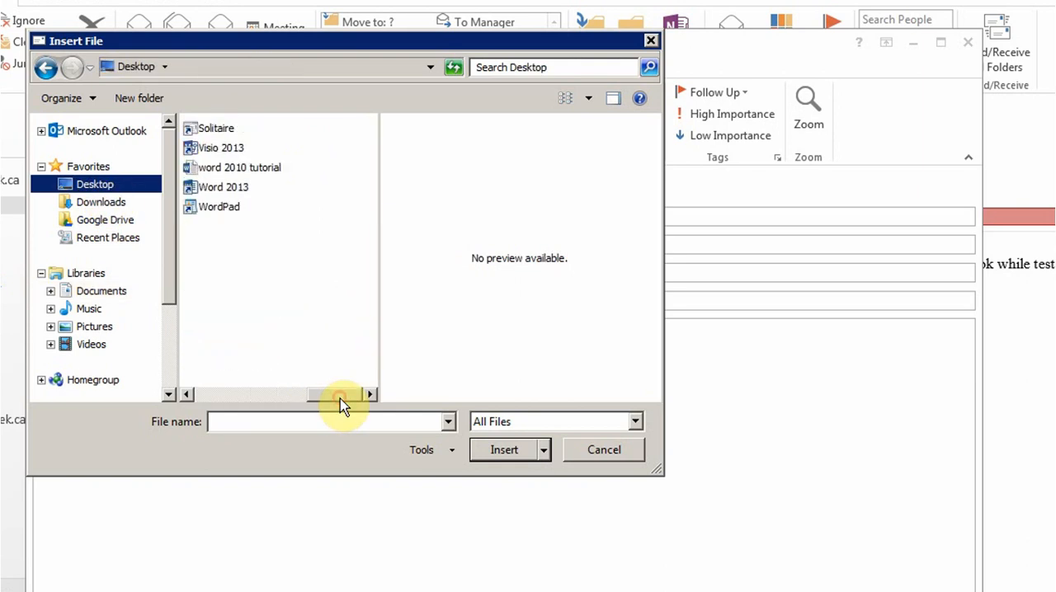
double_click(255, 180)
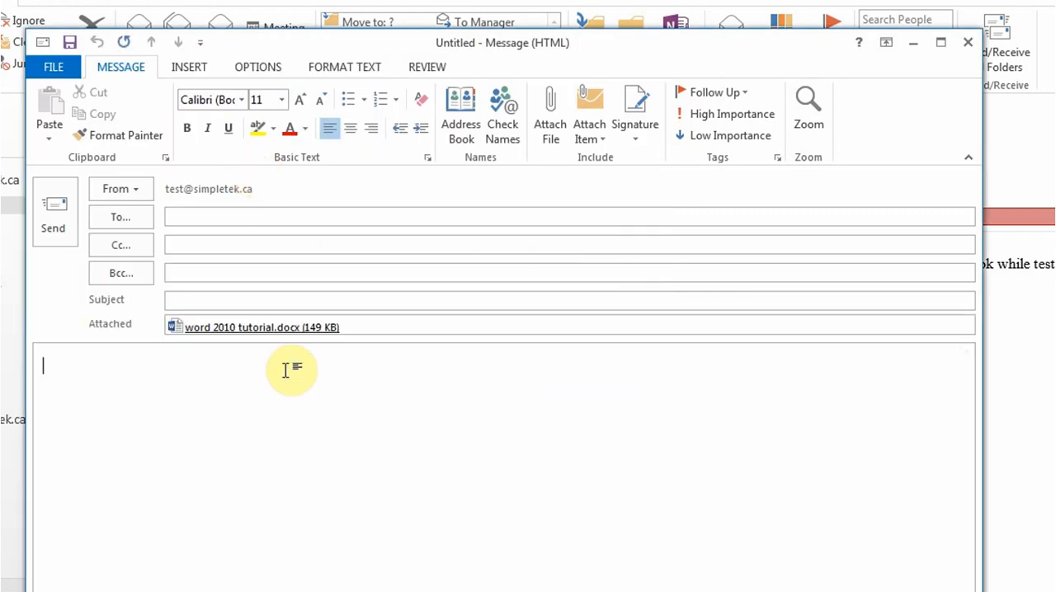
click(377, 327)
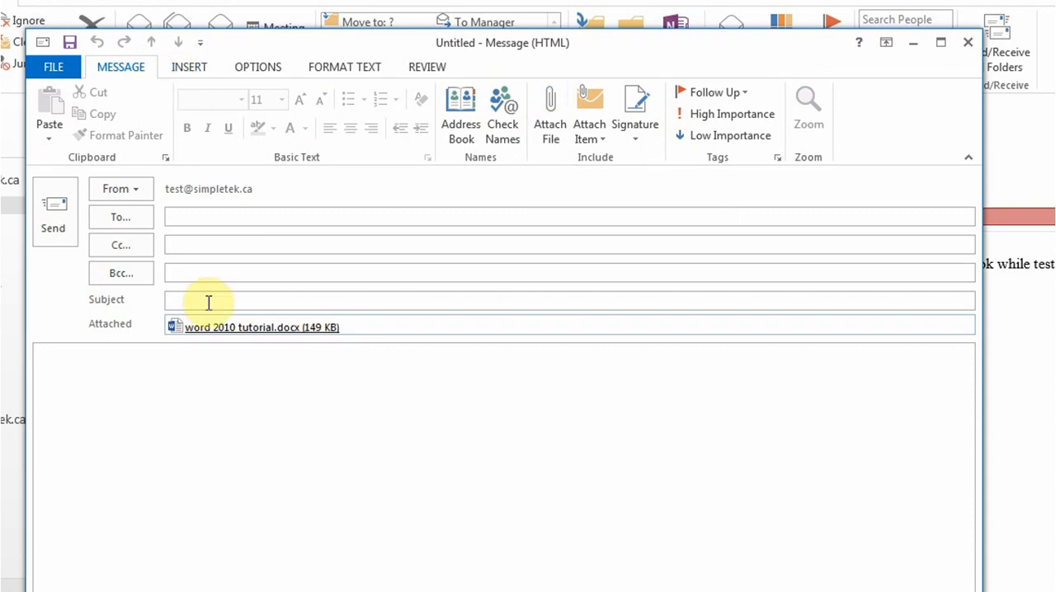
click(211, 365)
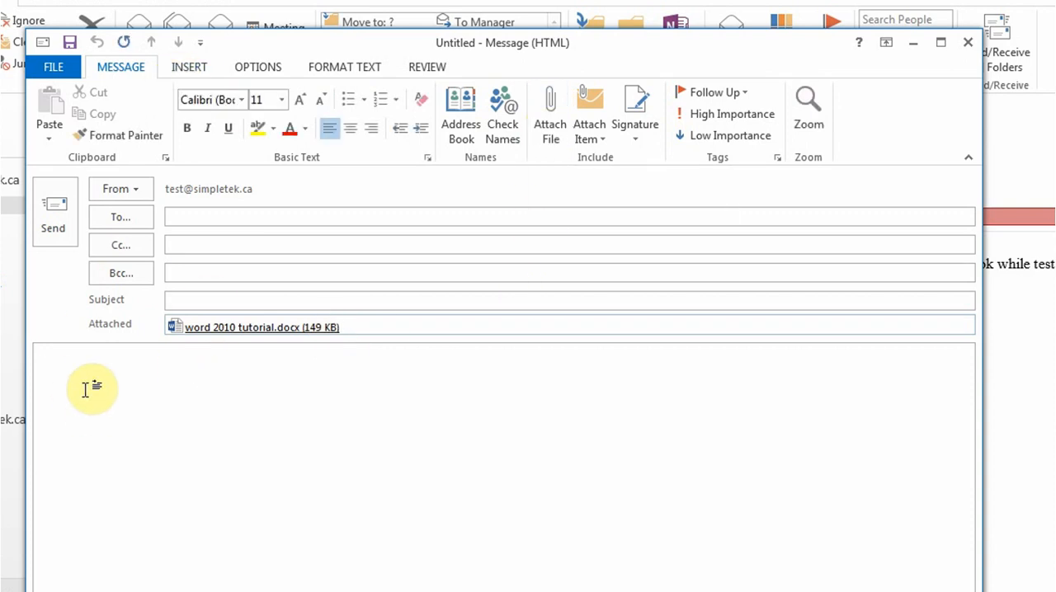
click(203, 69)
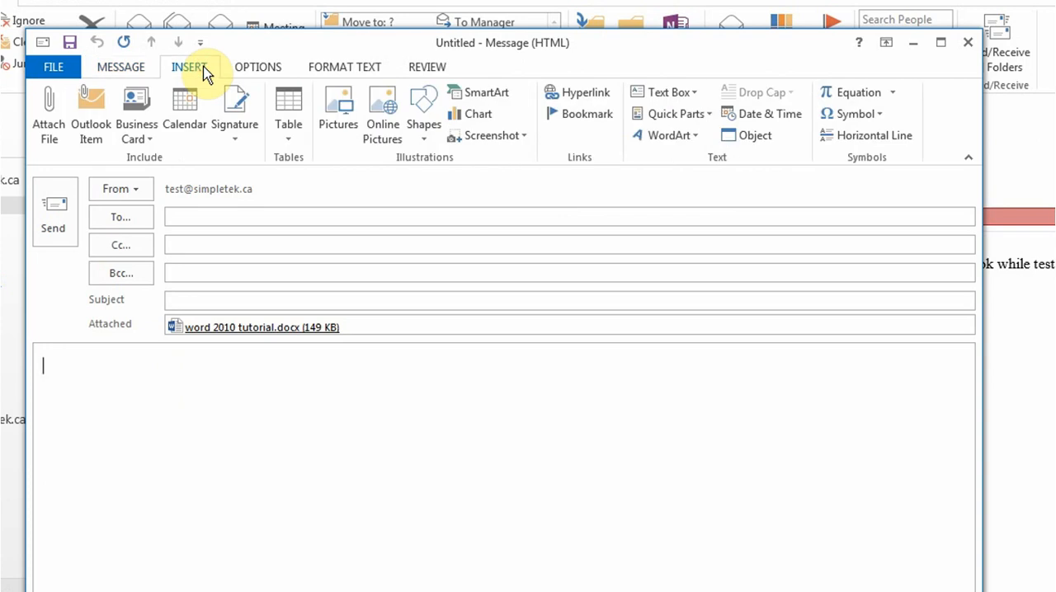
click(289, 134)
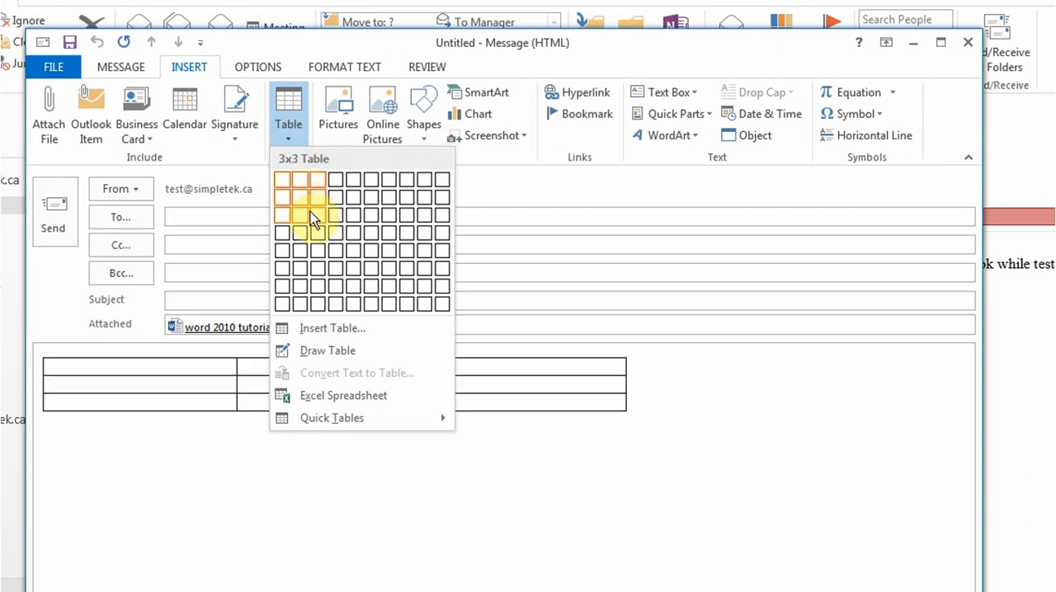
- Insert the Fish picture from the Pictures Team folder into the message body
click(347, 106)
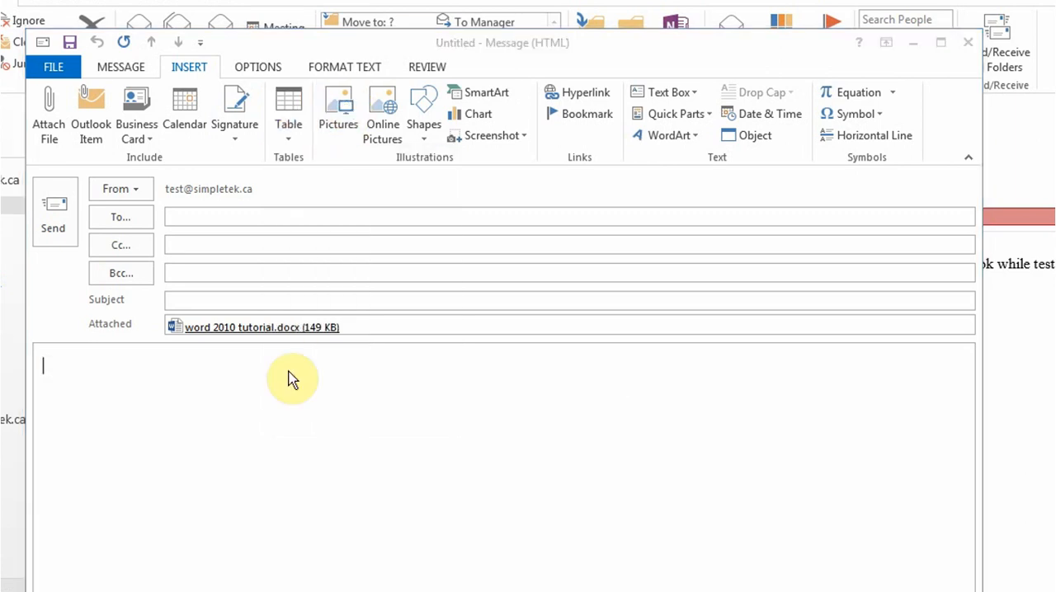
double_click(267, 351)
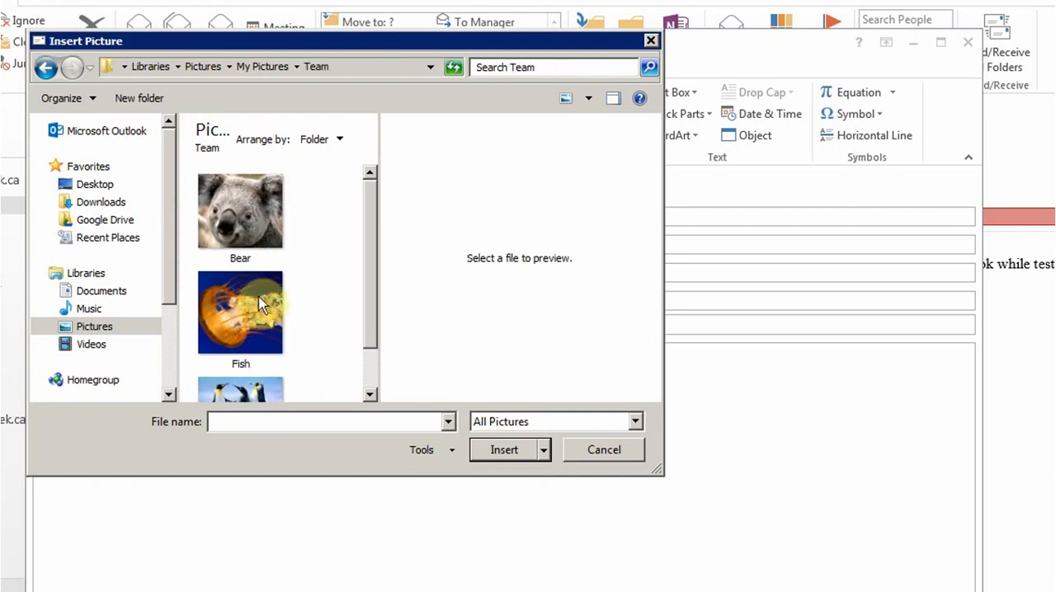
double_click(260, 303)
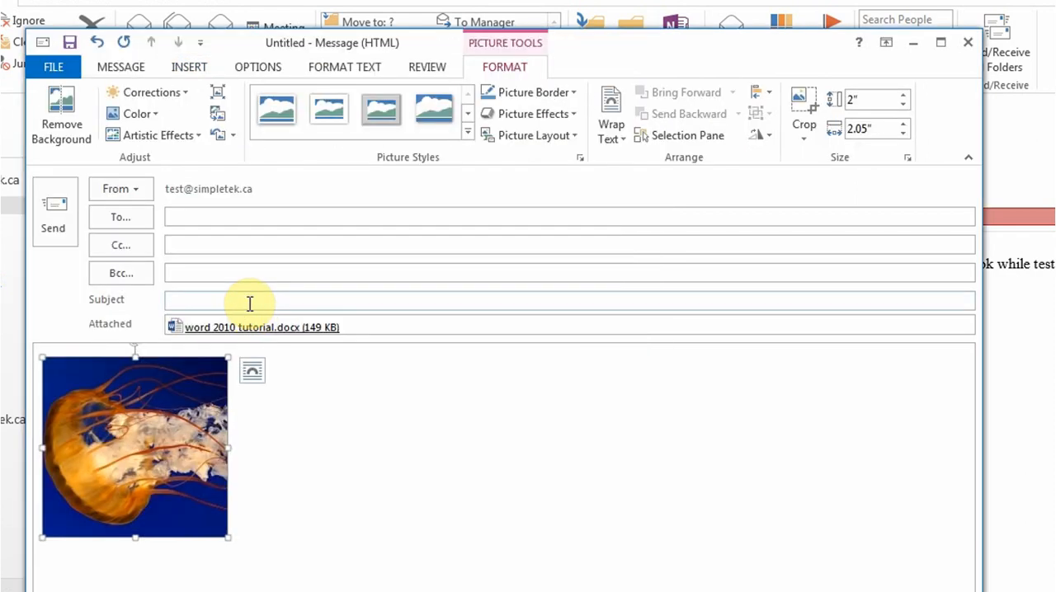
- Add a new line below the picture with the text "Type"
click(405, 501)
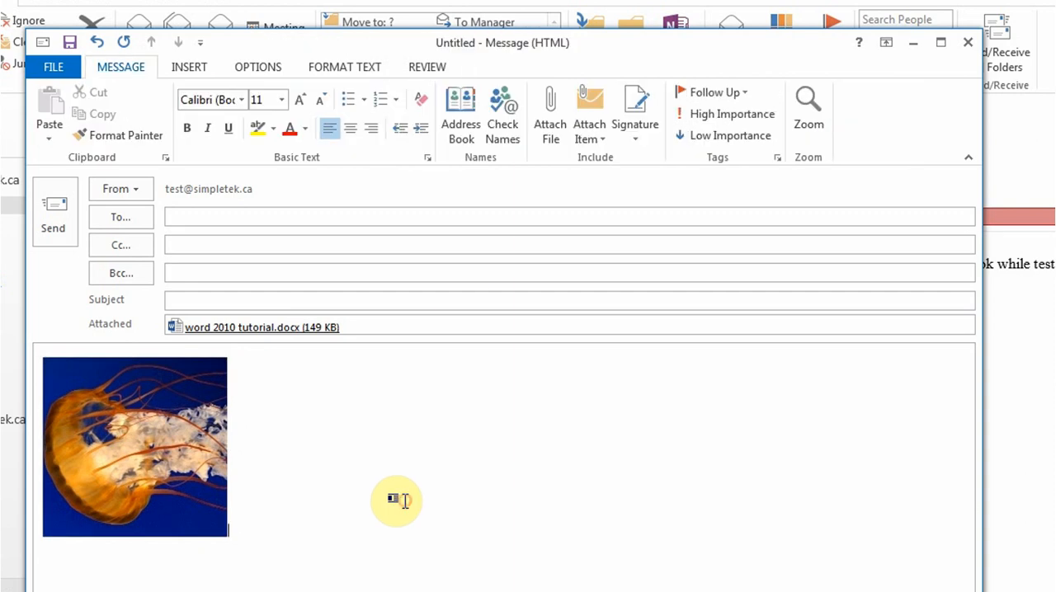
click(189, 66)
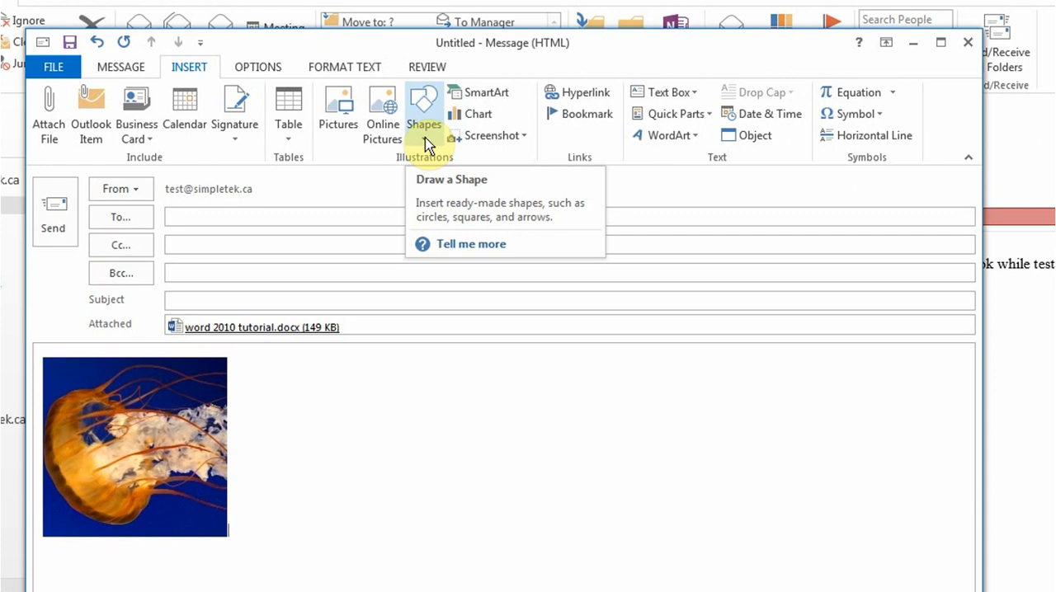
click(286, 520)
key(Return)
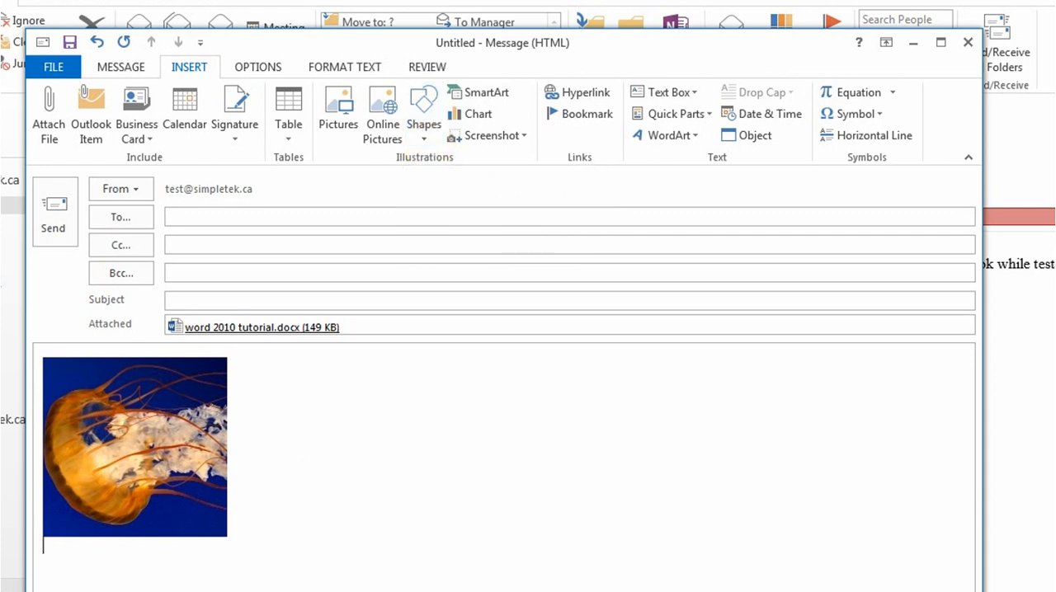
text(Type)
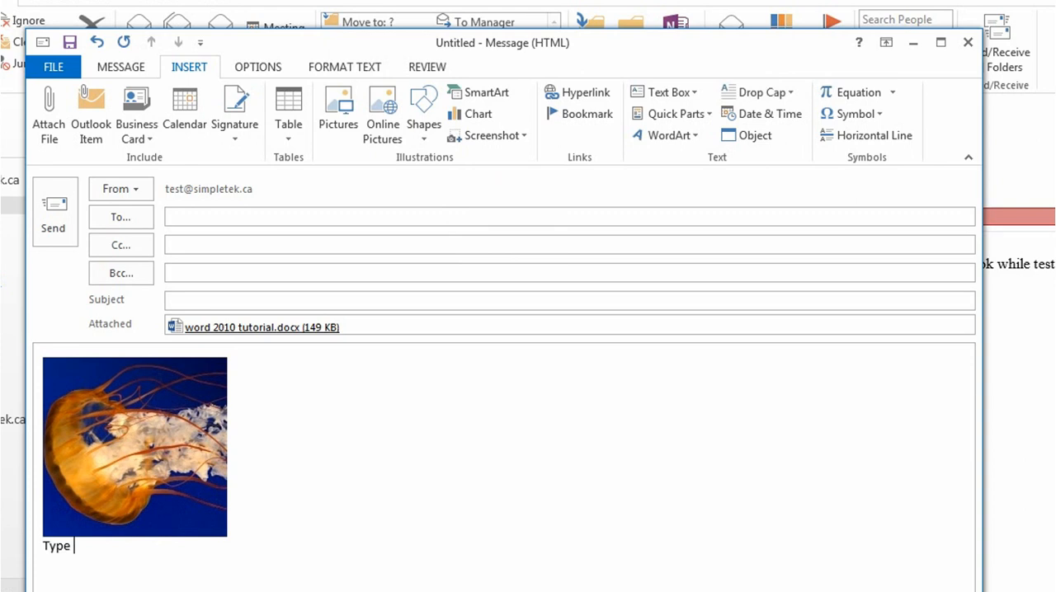
- Apply a decorative Accent font to the word "Type" and enlarge it to 22 pt
click(359, 69)
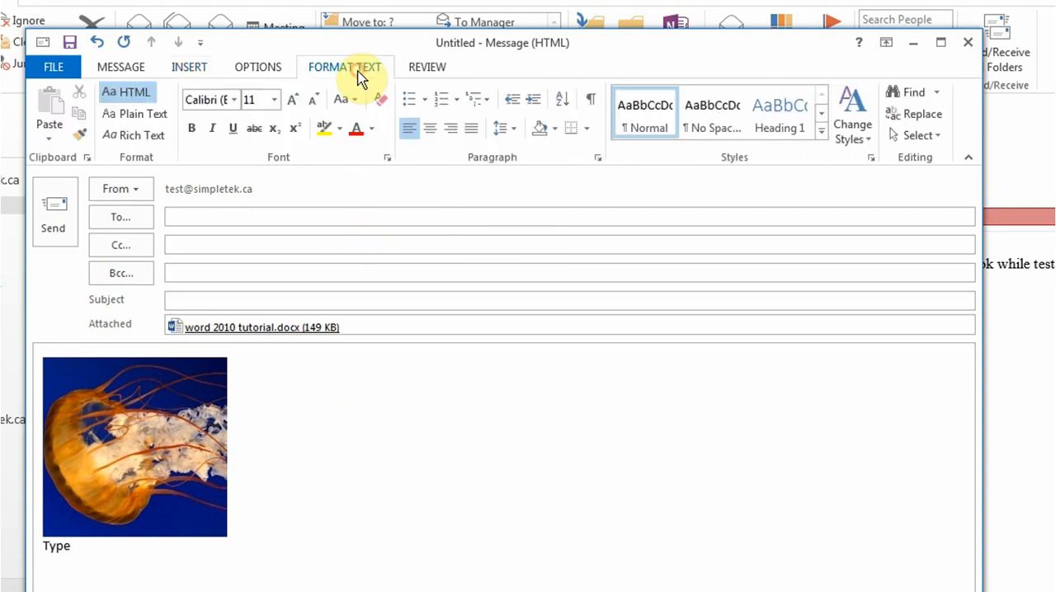
drag(88, 549, 17, 549)
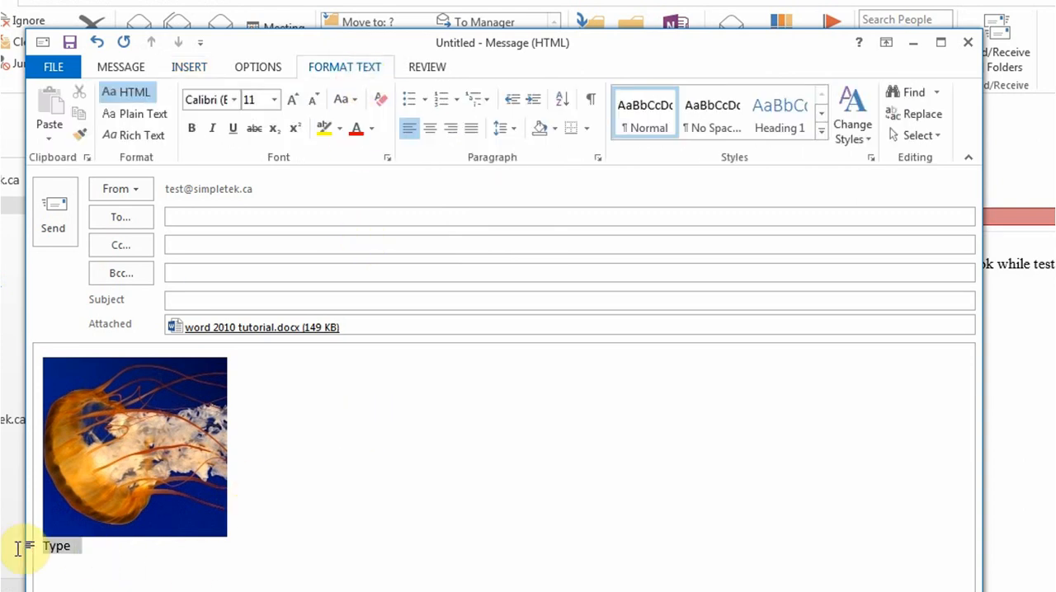
click(238, 99)
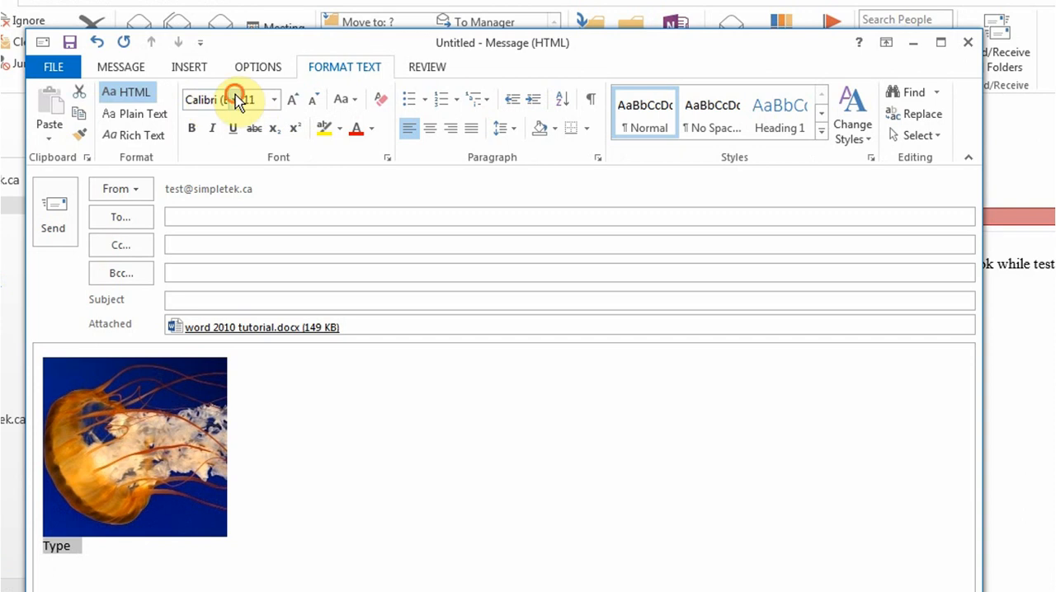
click(239, 216)
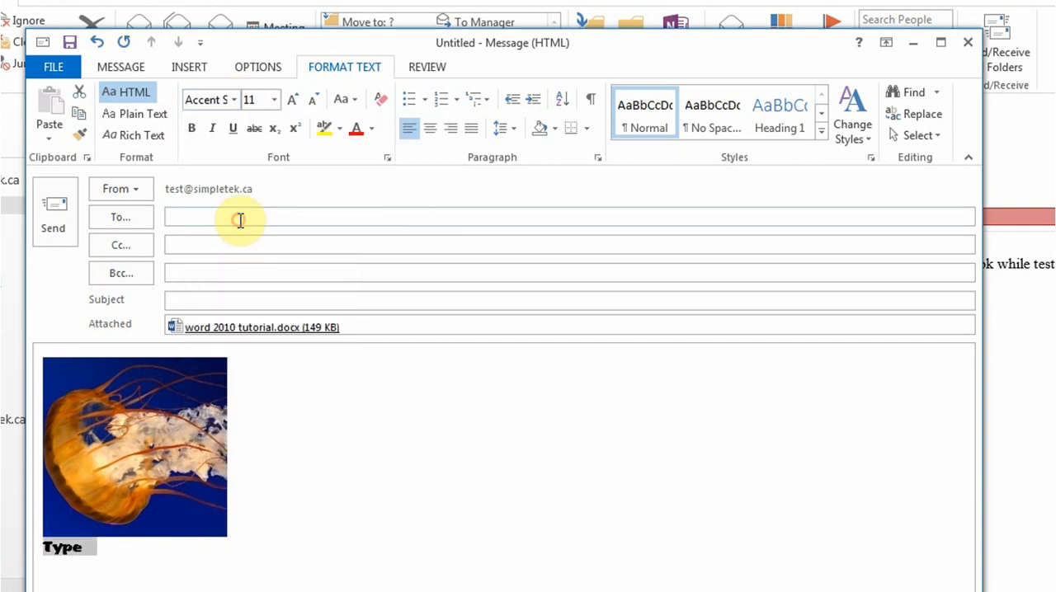
click(292, 100)
click(292, 100)
click(292, 99)
click(292, 100)
click(292, 100)
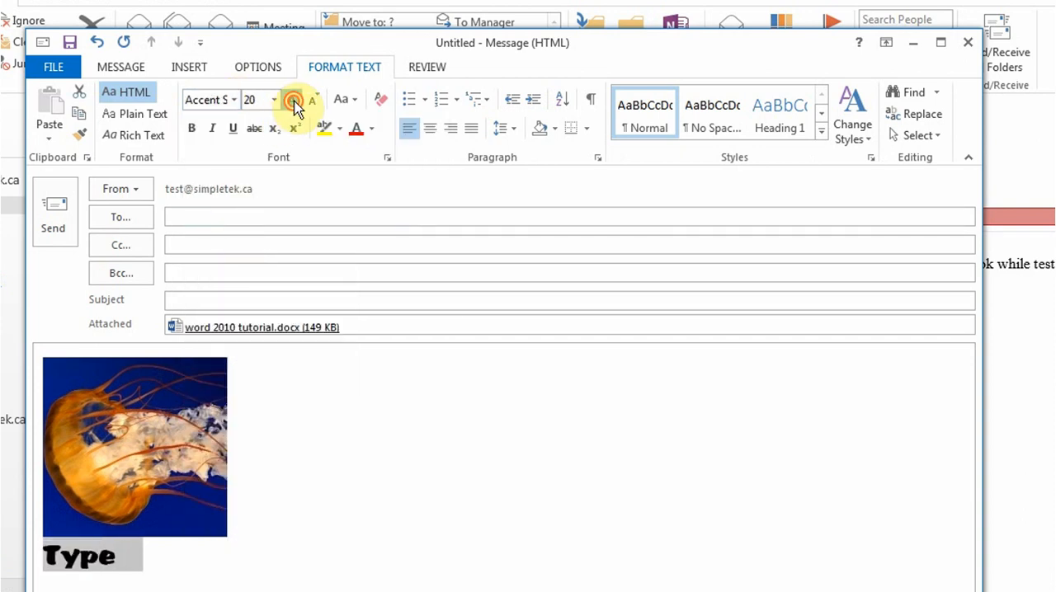
click(292, 100)
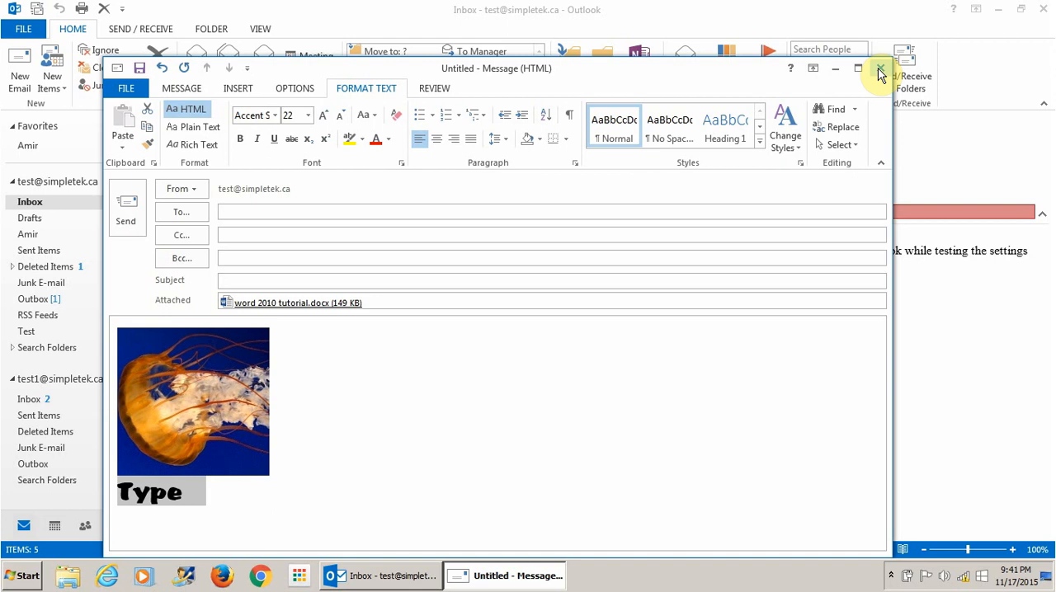
- Enter "test draft" as the subject, then close the message and save it as a draft
click(590, 280)
text(test draft)
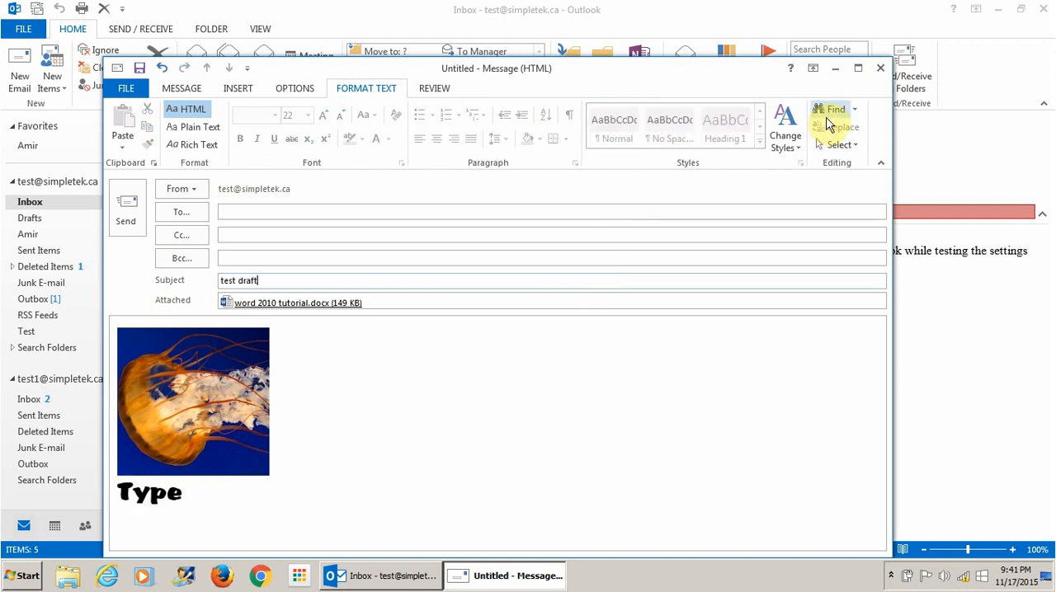
click(880, 68)
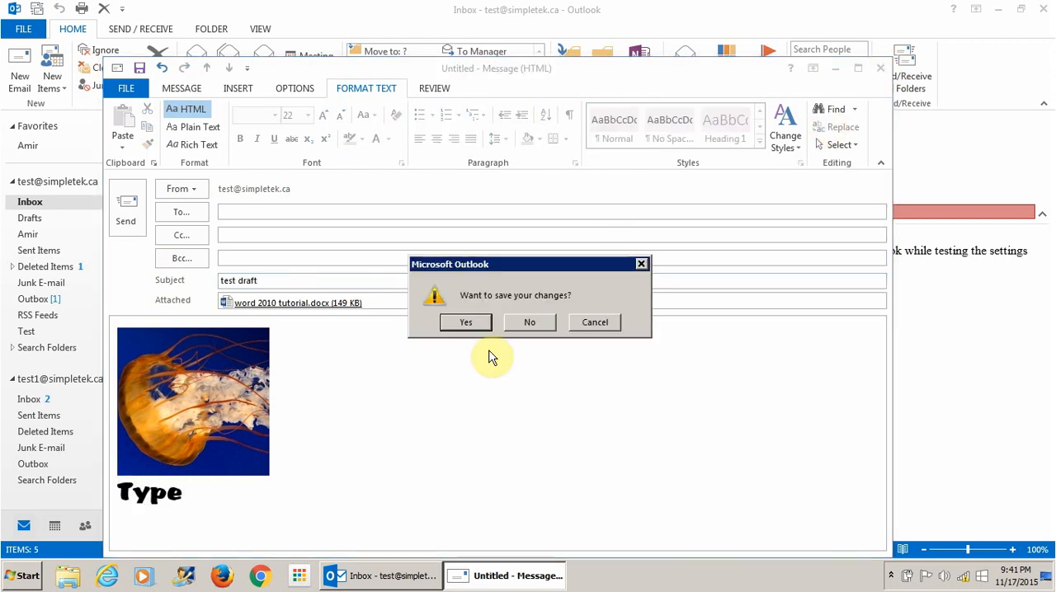
click(468, 323)
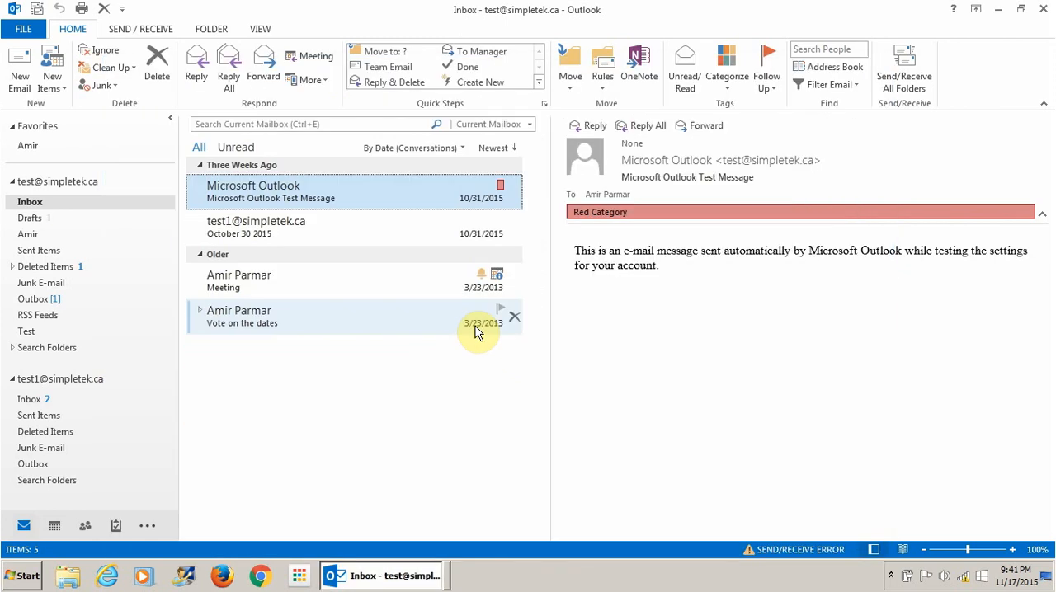
- Open the test draft from the Drafts folder and close it again
click(62, 220)
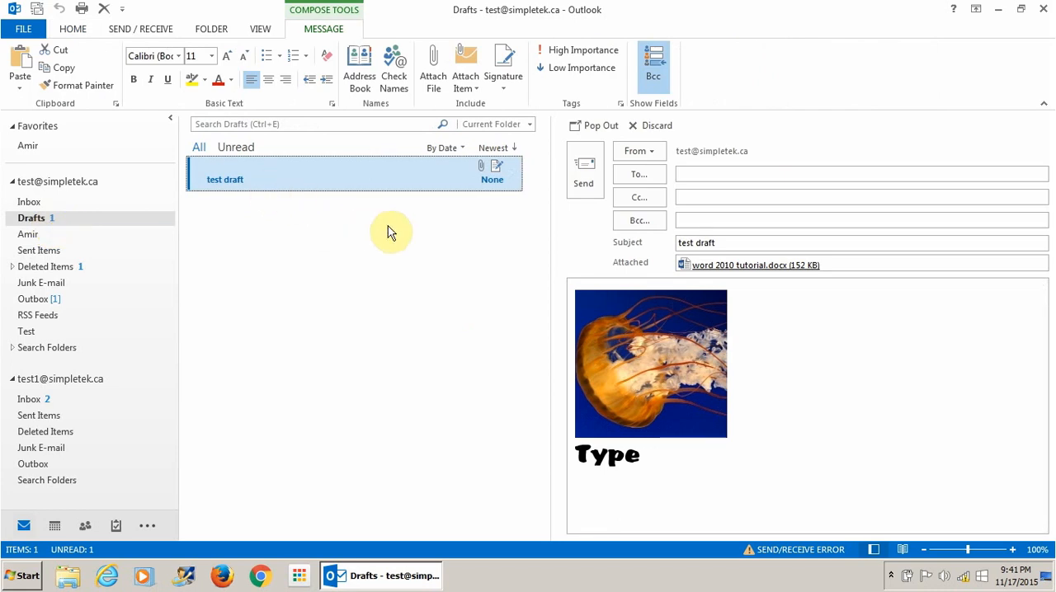
double_click(235, 176)
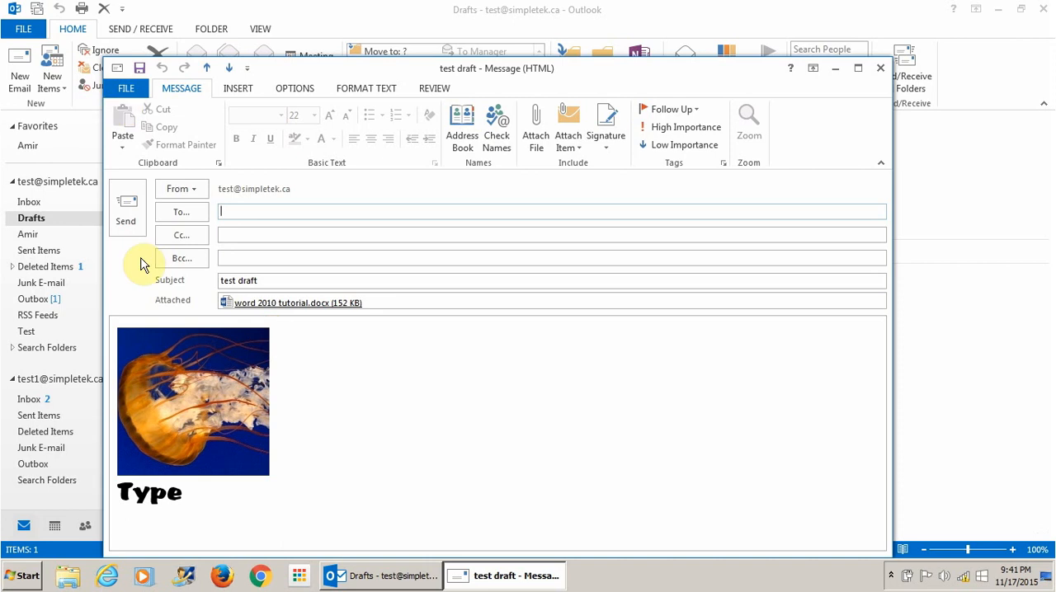
click(879, 69)
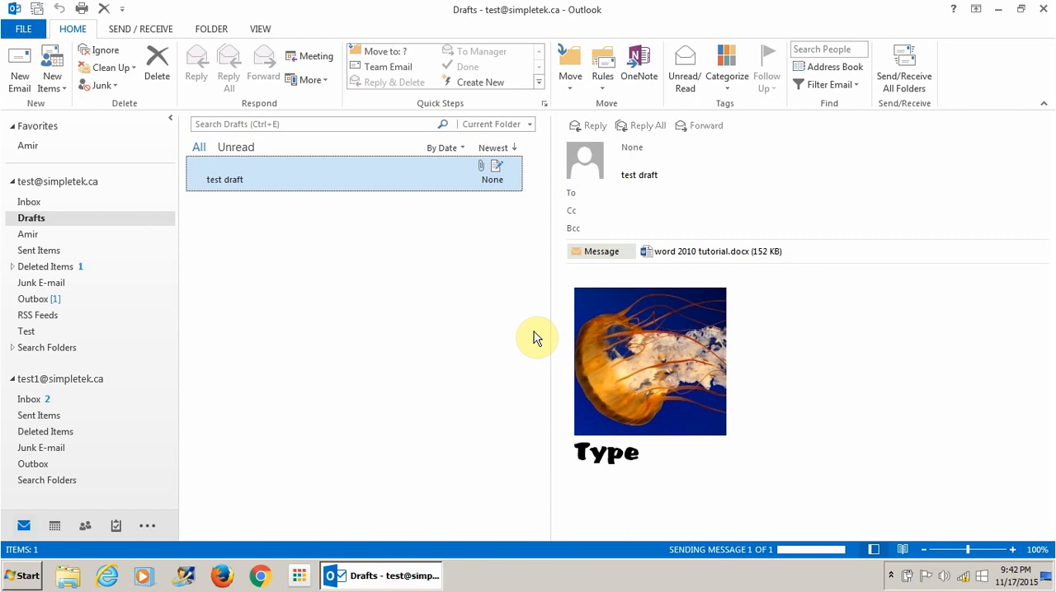
click(24, 203)
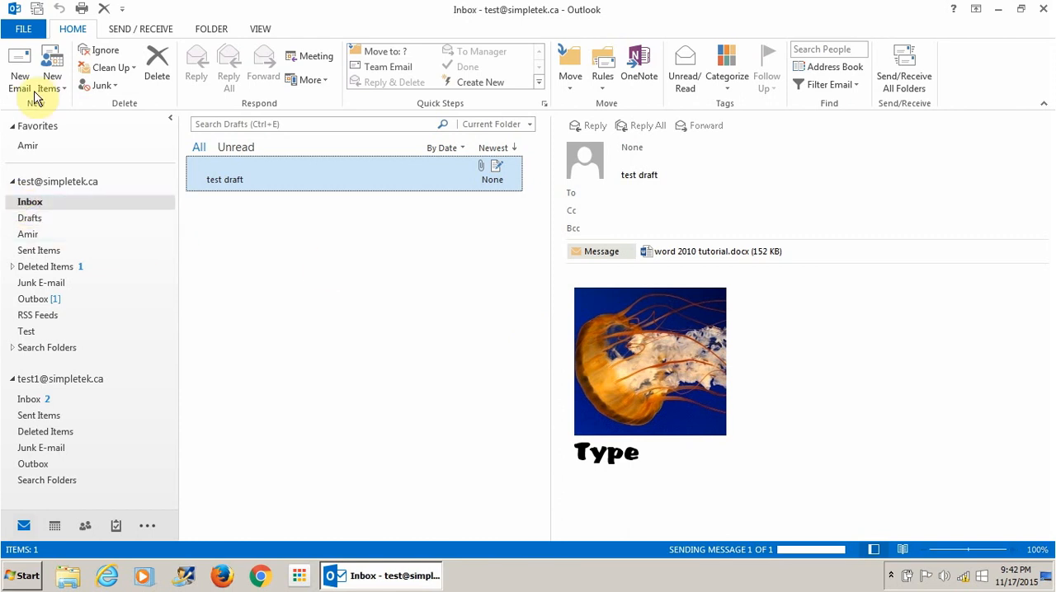
click(19, 71)
click(377, 214)
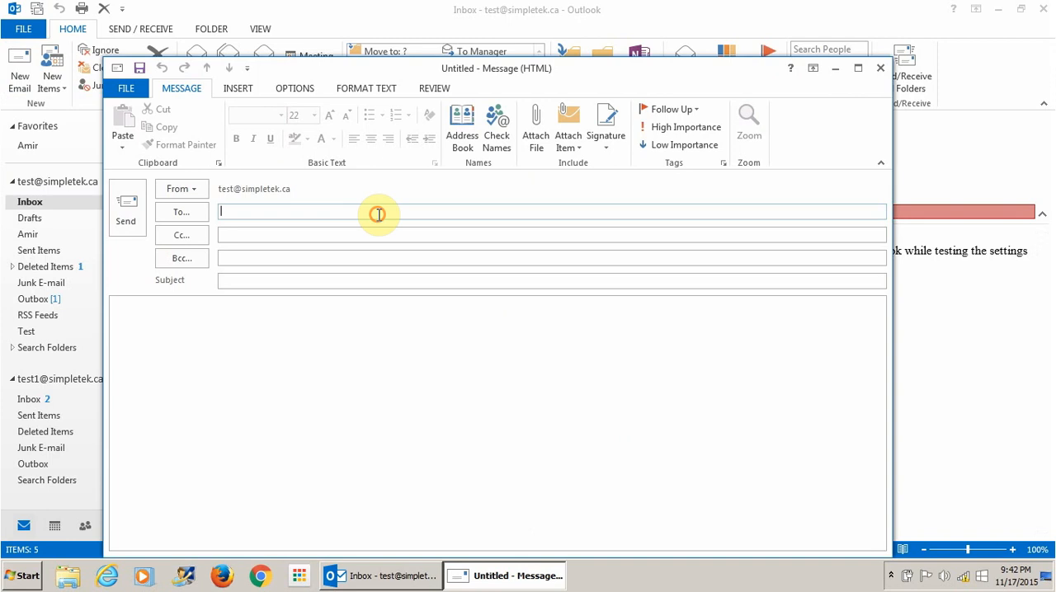
text(jo)
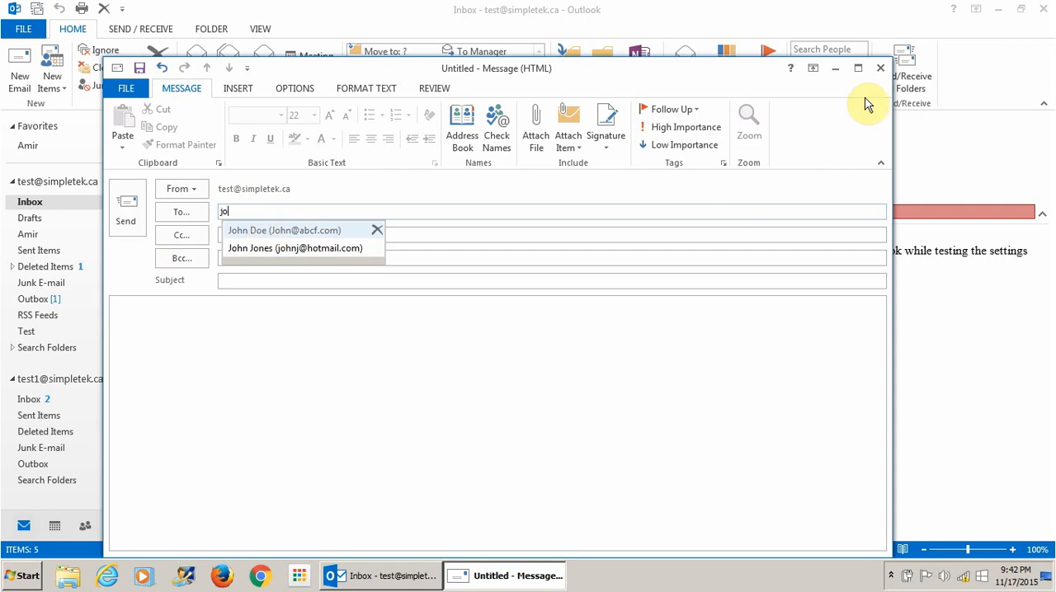
click(880, 68)
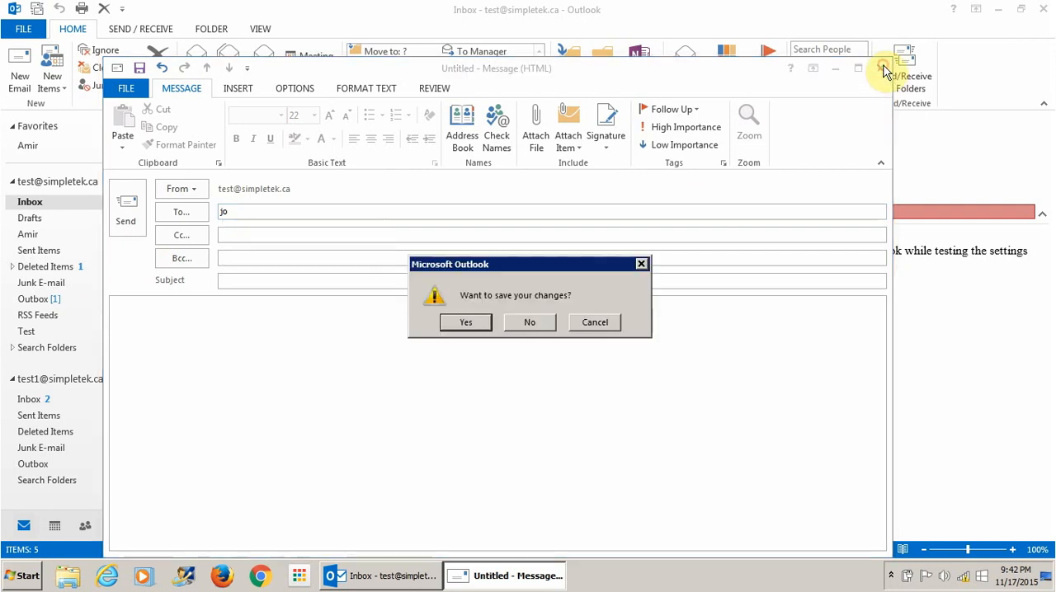
click(535, 321)
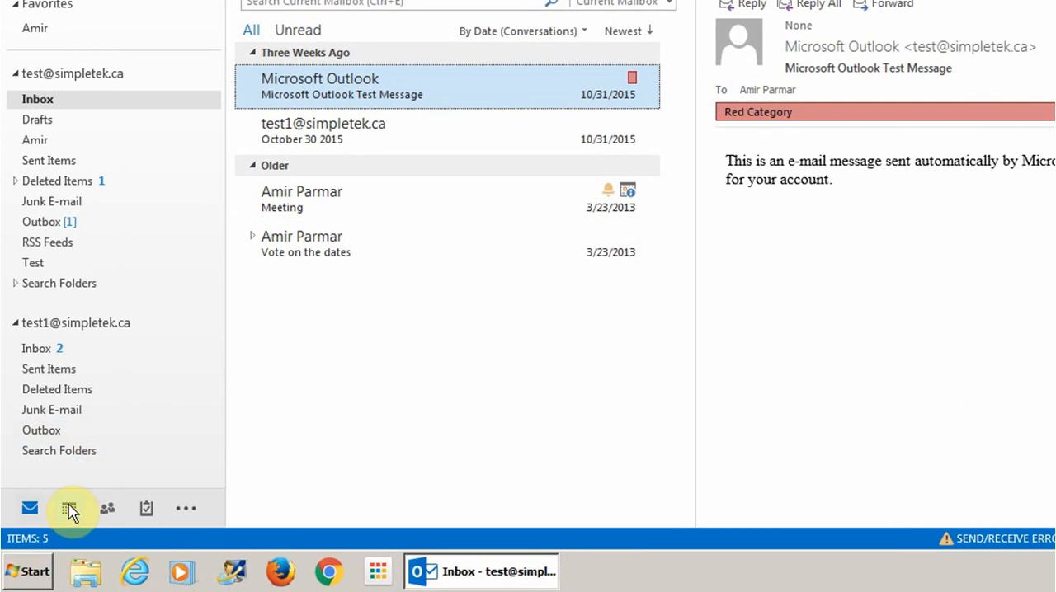
mouse_move(70, 506)
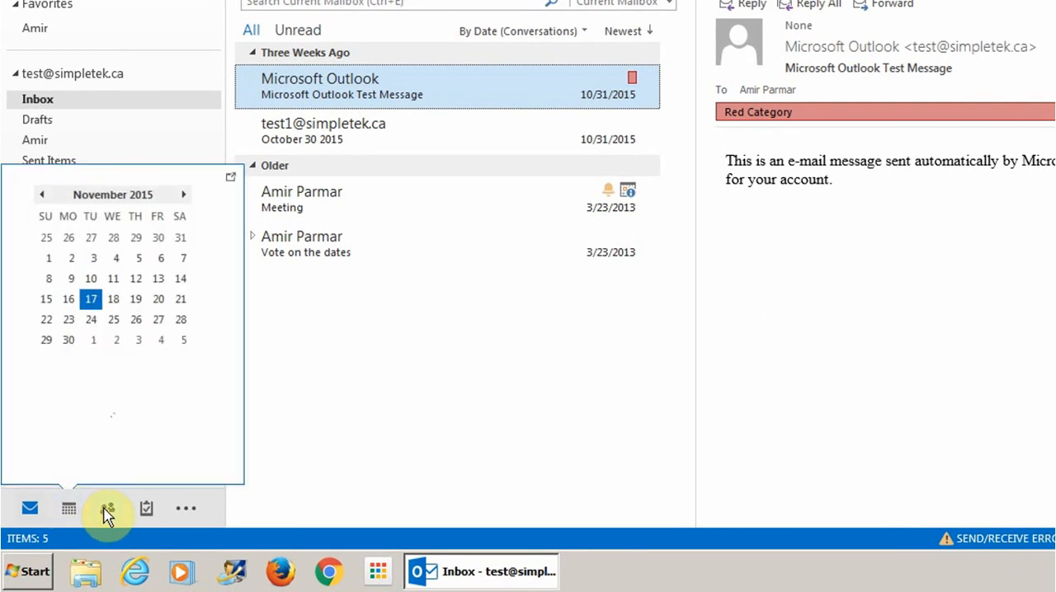
mouse_move(107, 513)
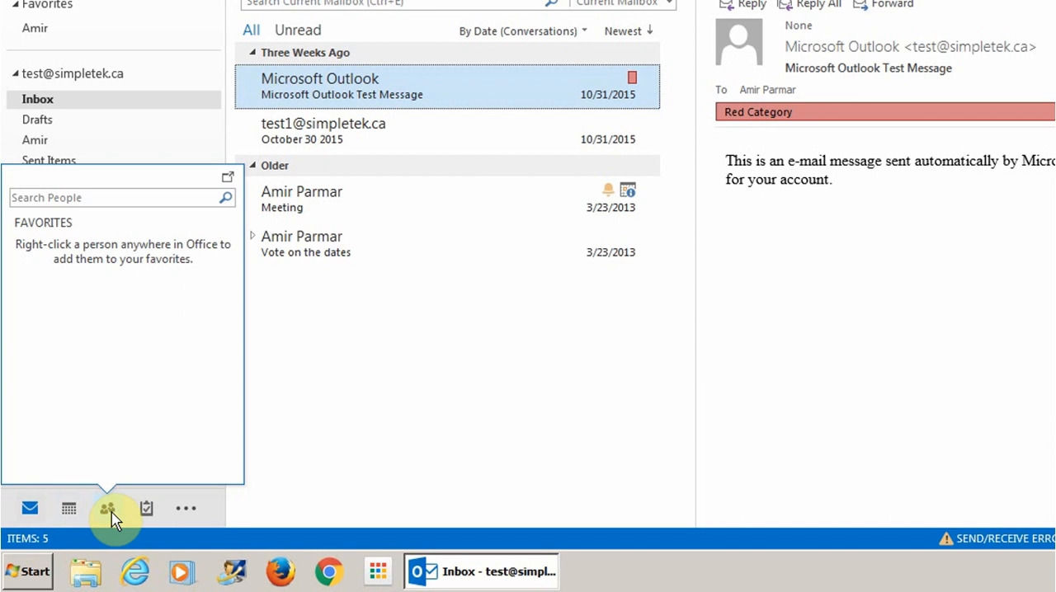
click(107, 513)
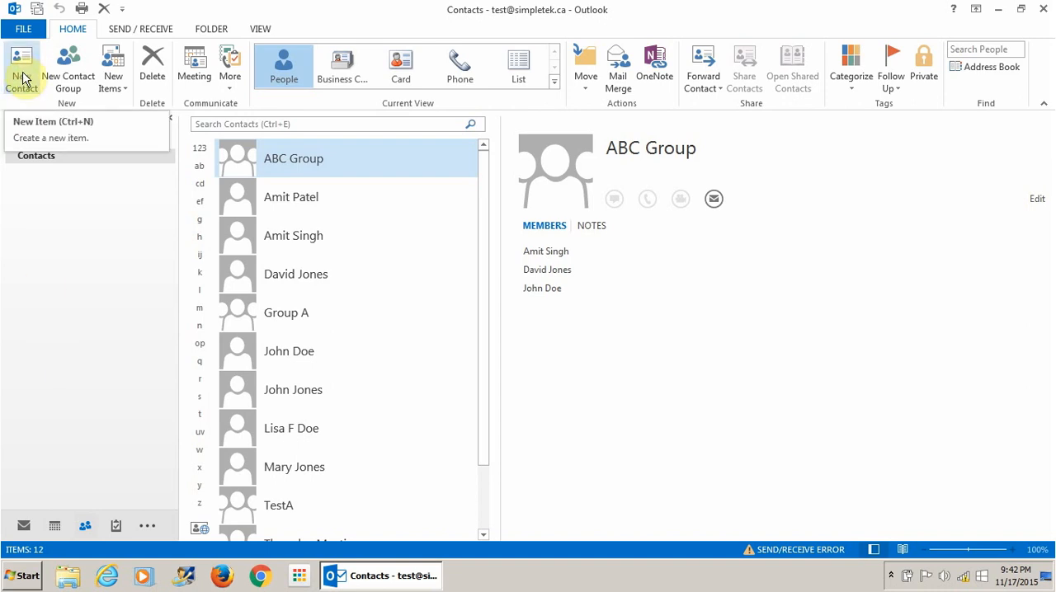
click(21, 526)
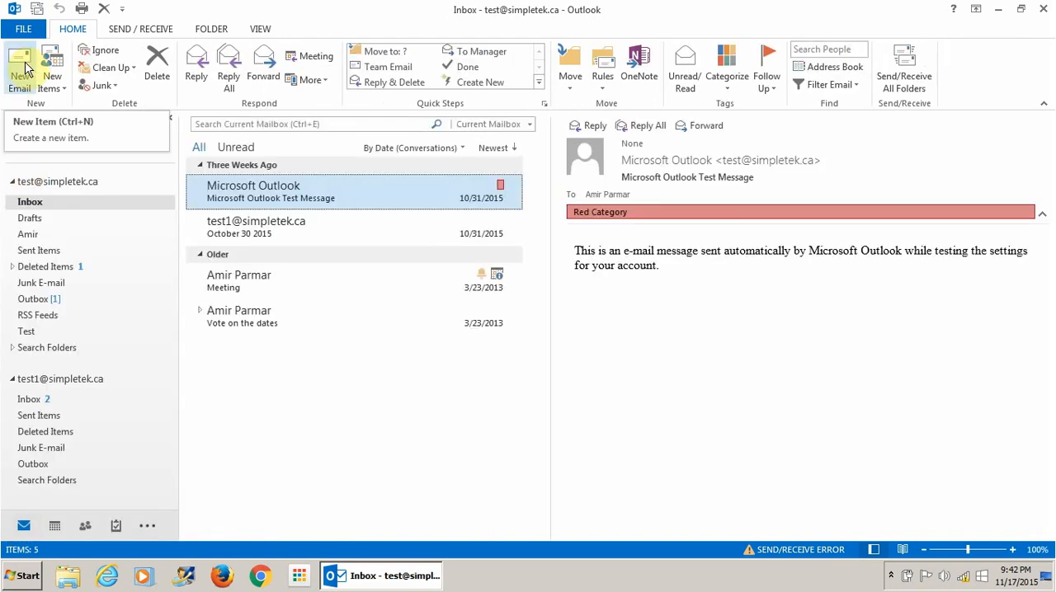
click(85, 527)
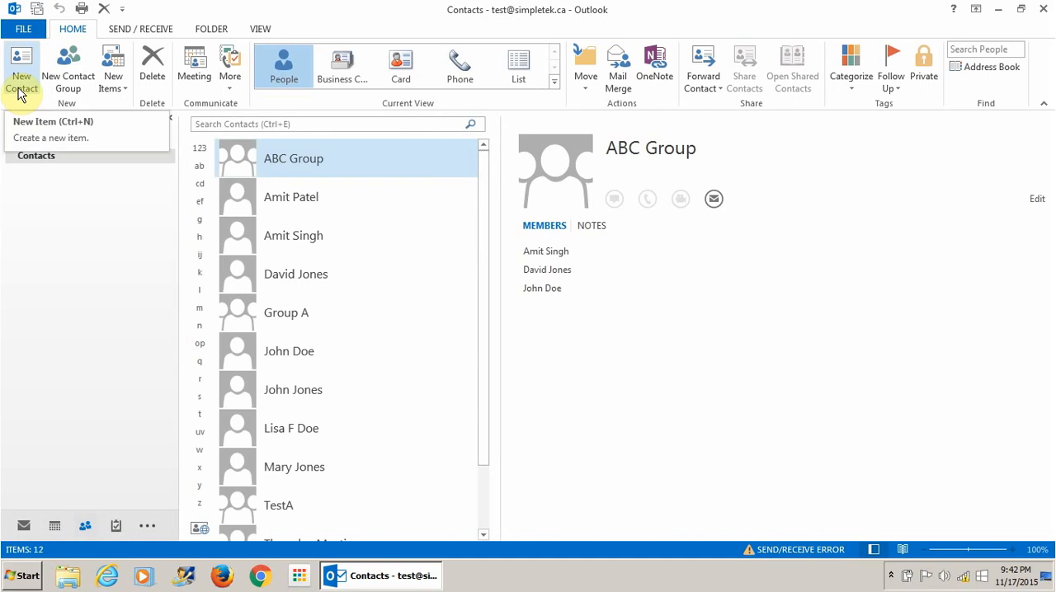
click(123, 89)
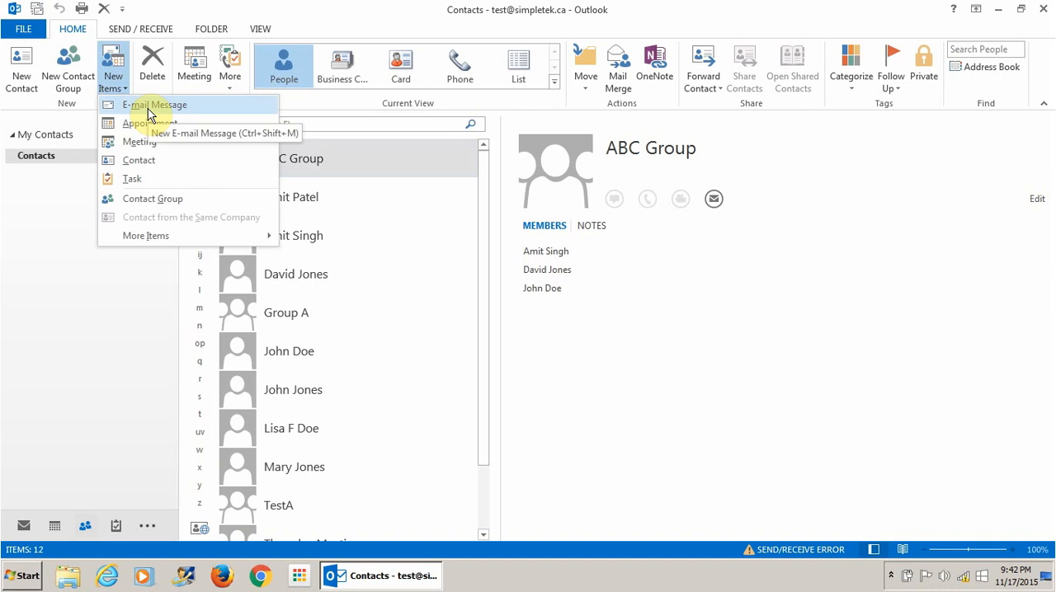
click(73, 313)
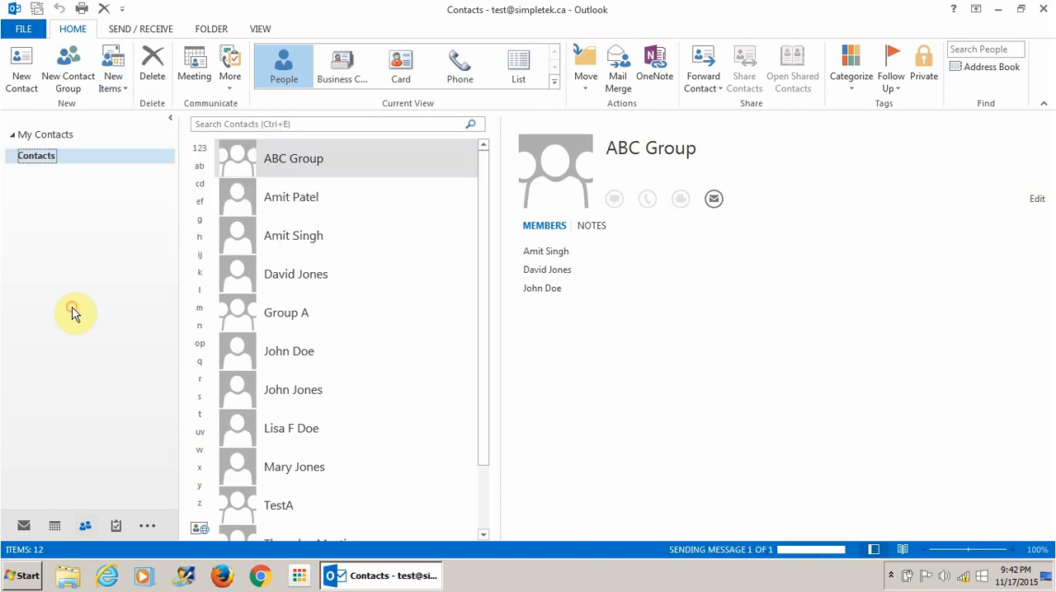
click(25, 524)
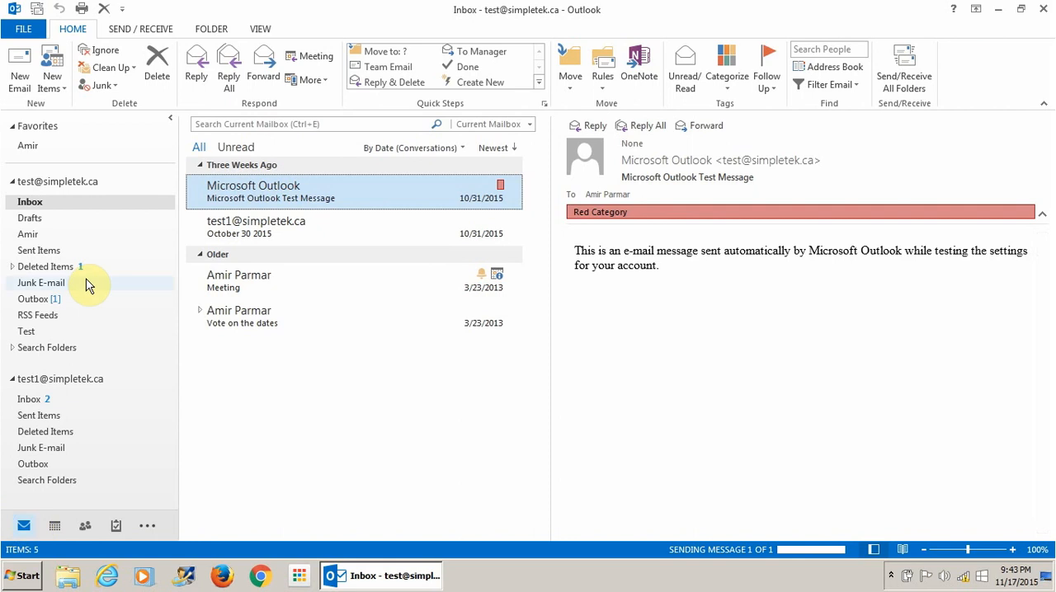
click(53, 78)
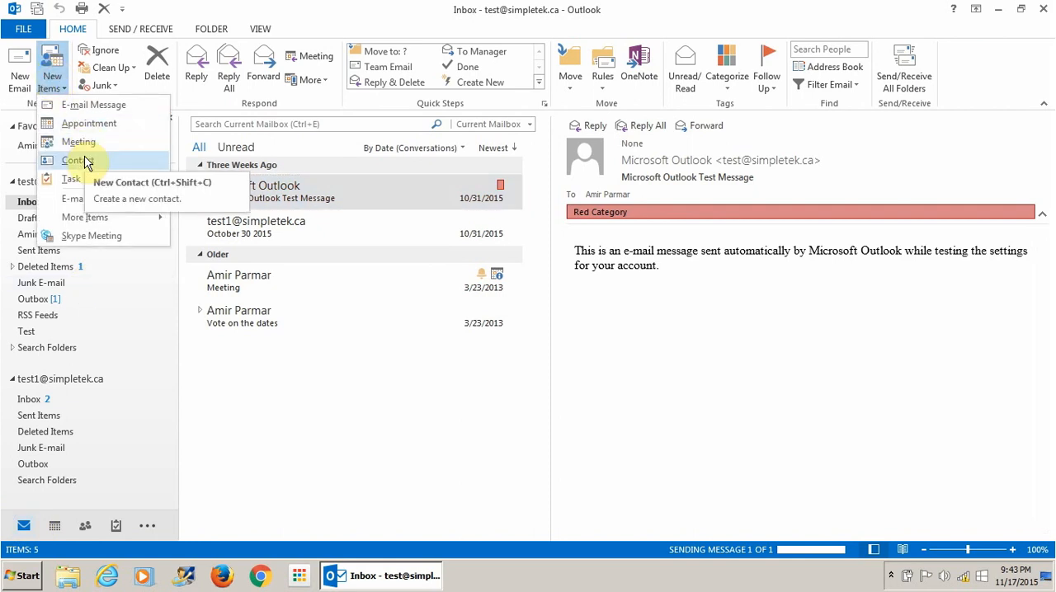
click(85, 525)
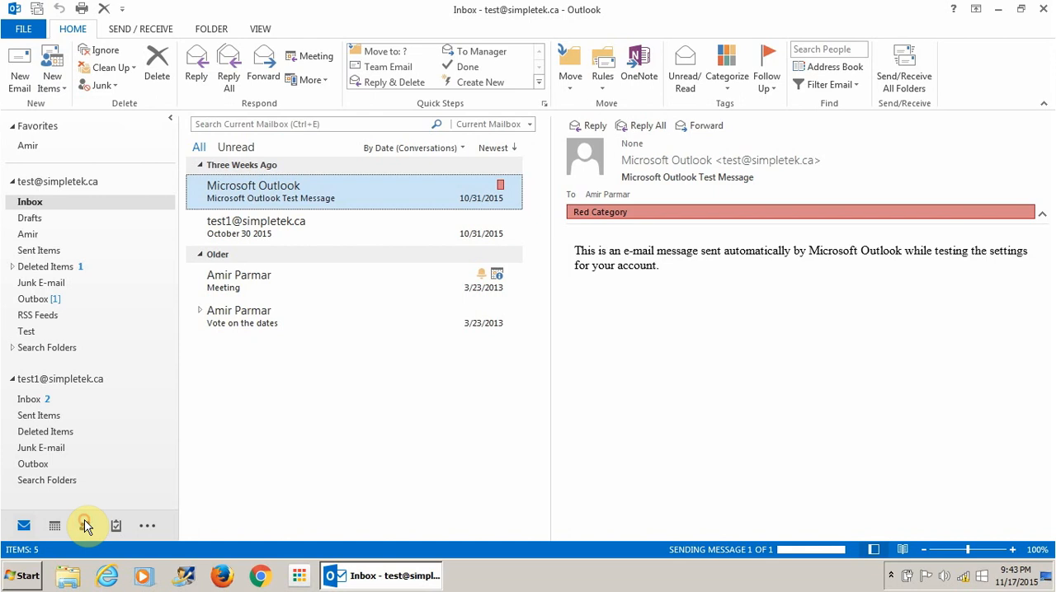
- Create a new contact with the person's full name and e-mail address, and save it
click(86, 525)
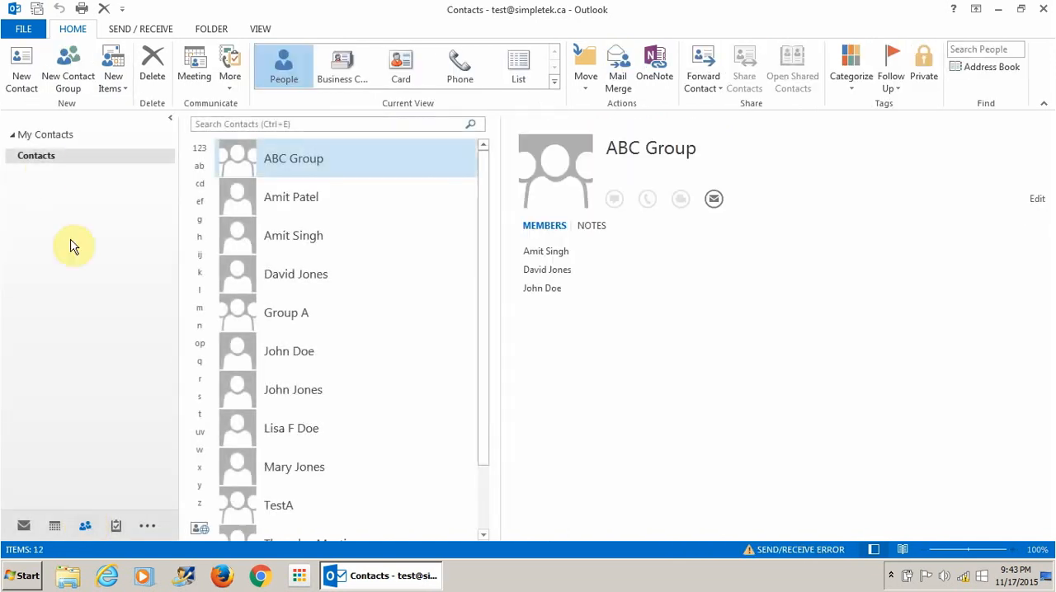
click(23, 56)
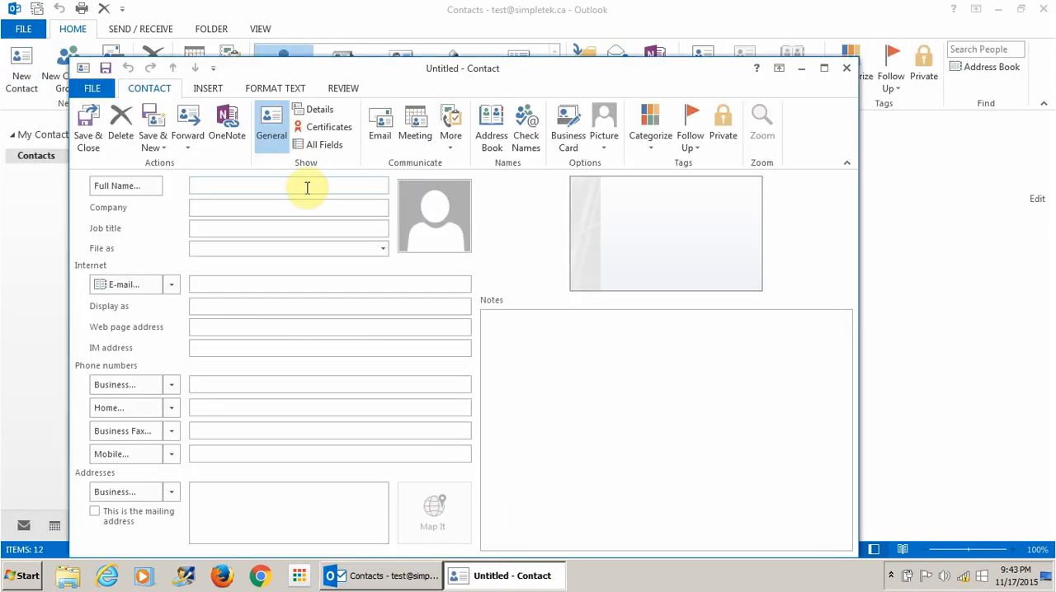
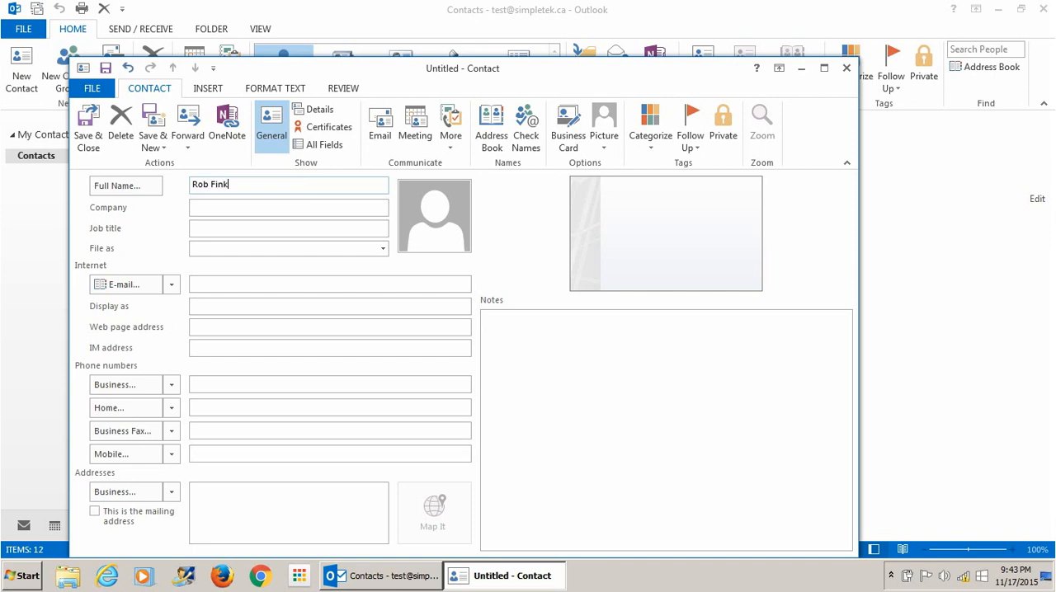
key(Tab)
key(Tab)
key(Tab)
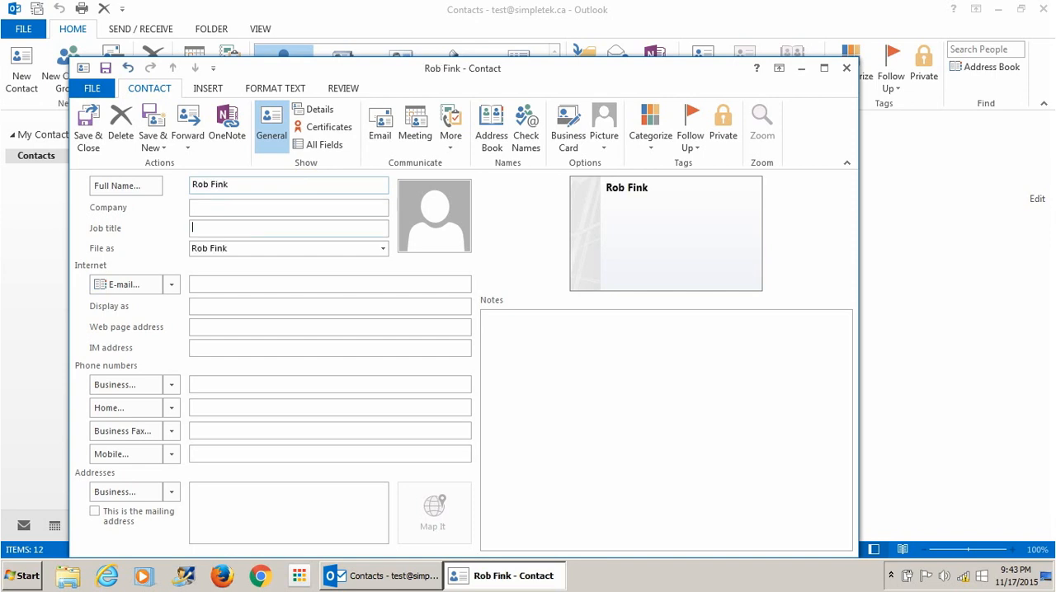
click(341, 284)
key(Tab)
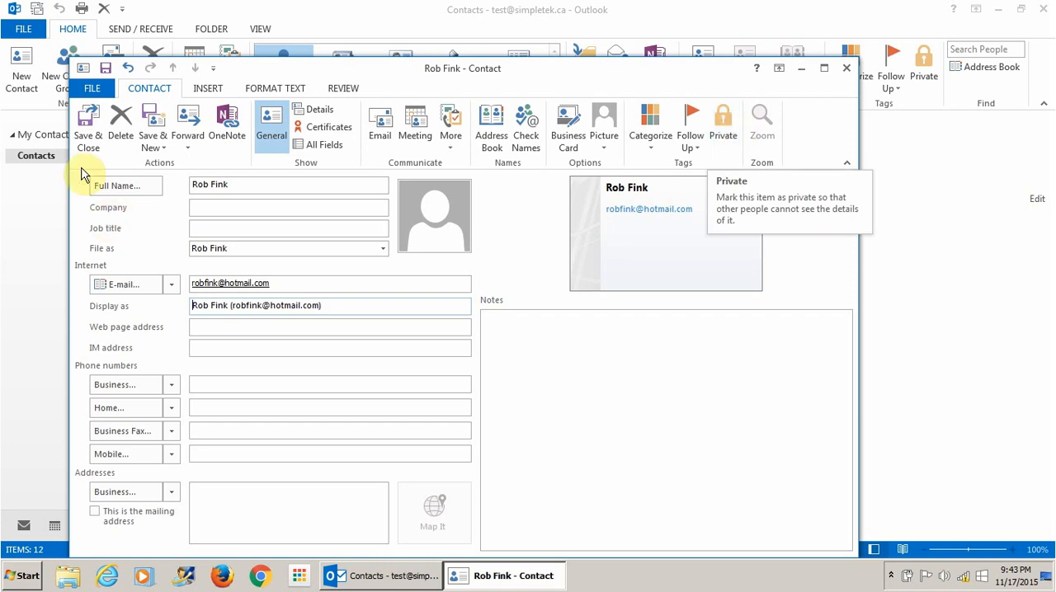
click(88, 140)
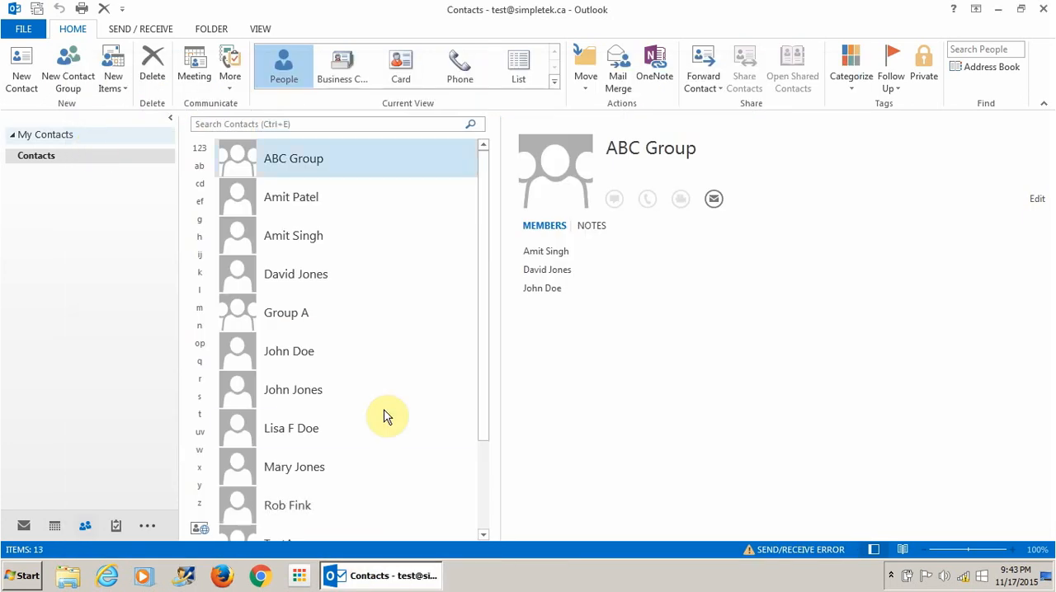
- Select the new contact in the contacts list and review its details
click(288, 506)
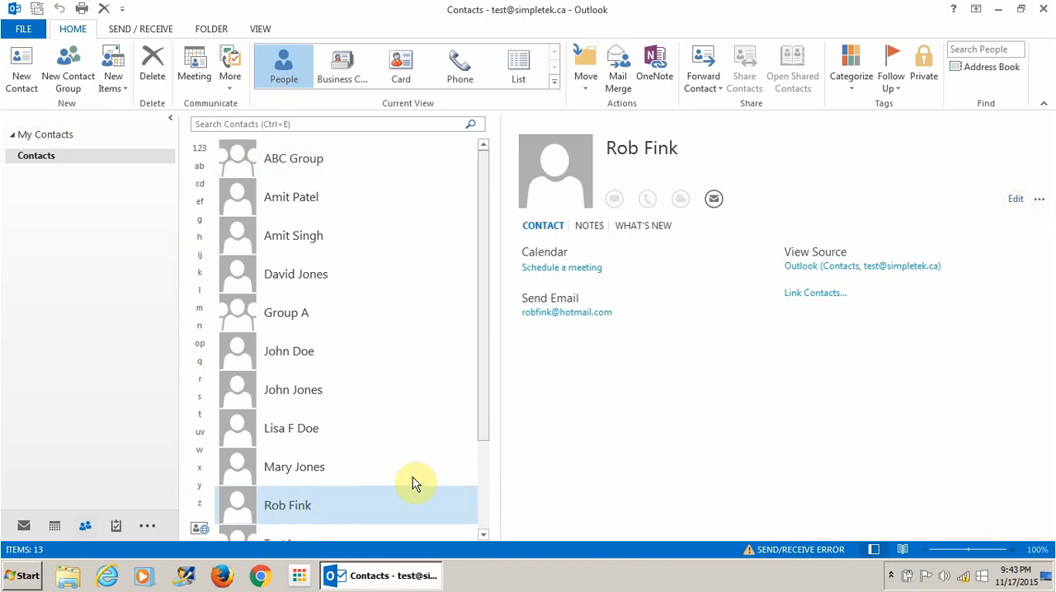
click(484, 536)
click(484, 537)
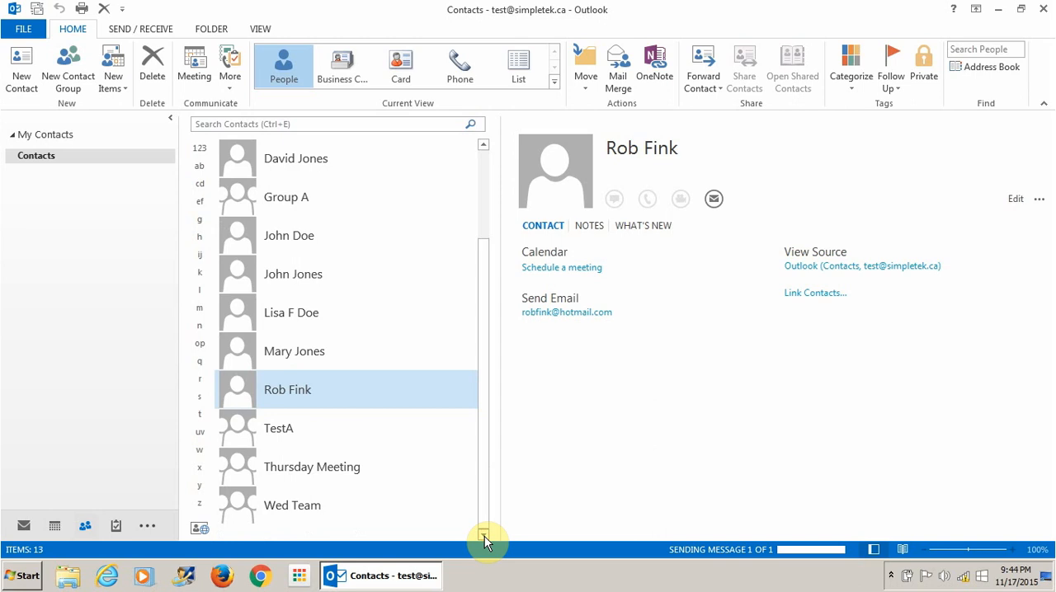
right_click(325, 394)
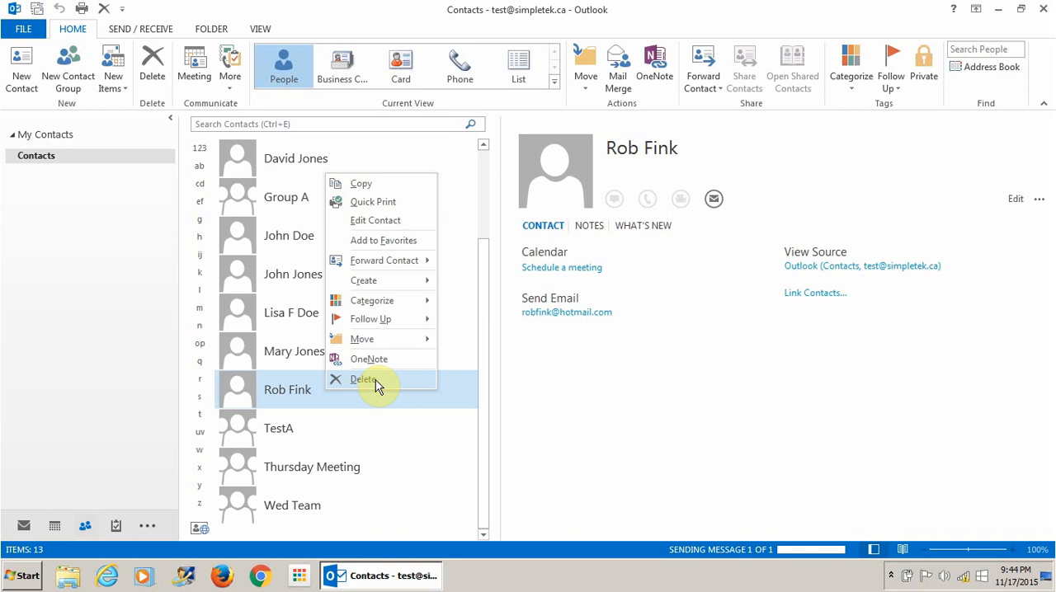
click(566, 396)
click(484, 160)
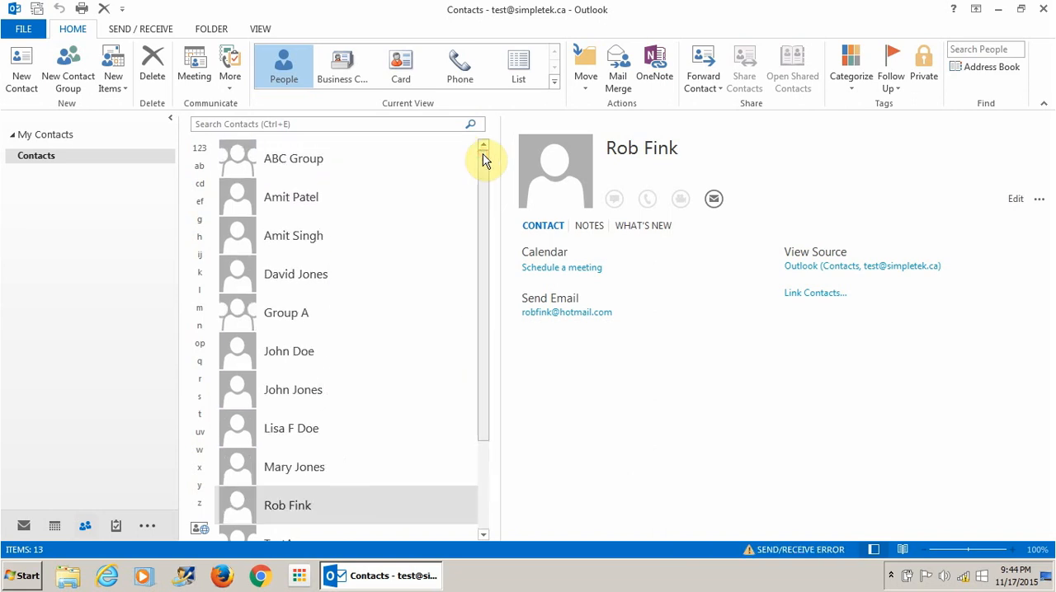
click(484, 160)
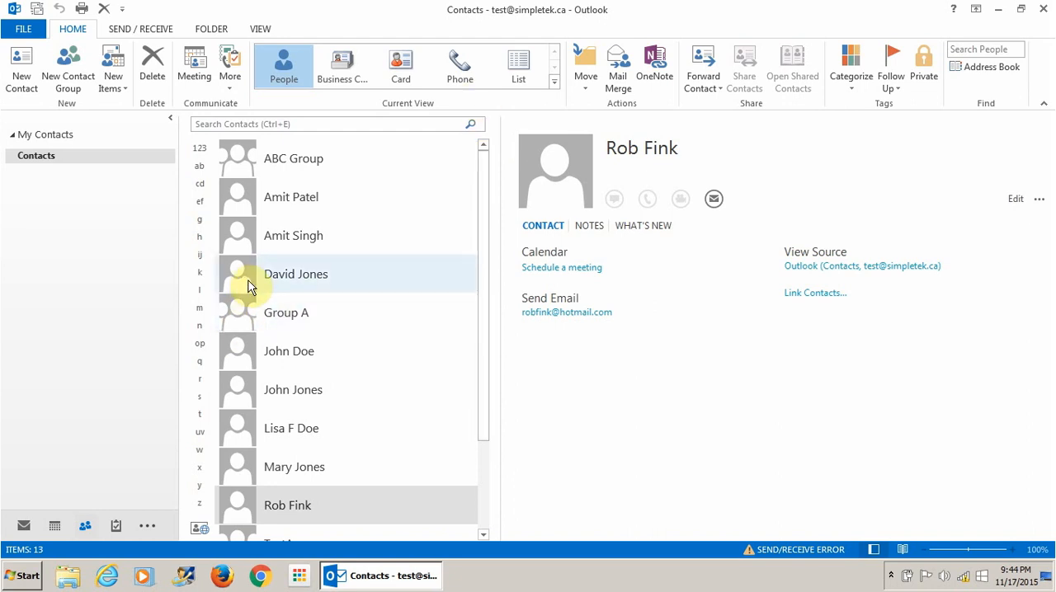
- Create a new contact group named "Friday Sales Meeting"
click(79, 84)
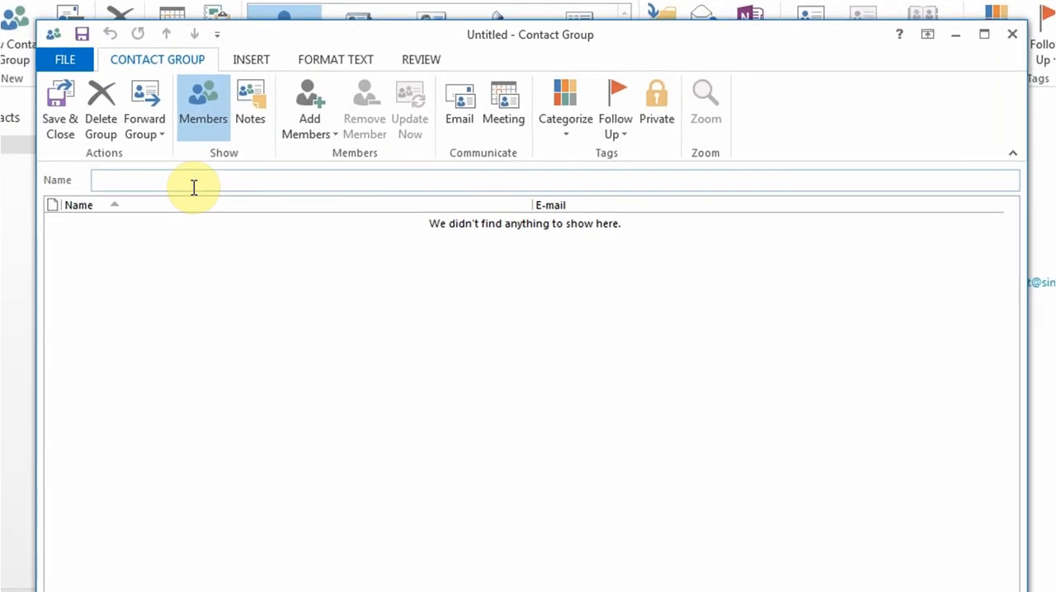
text(Friday Sales)
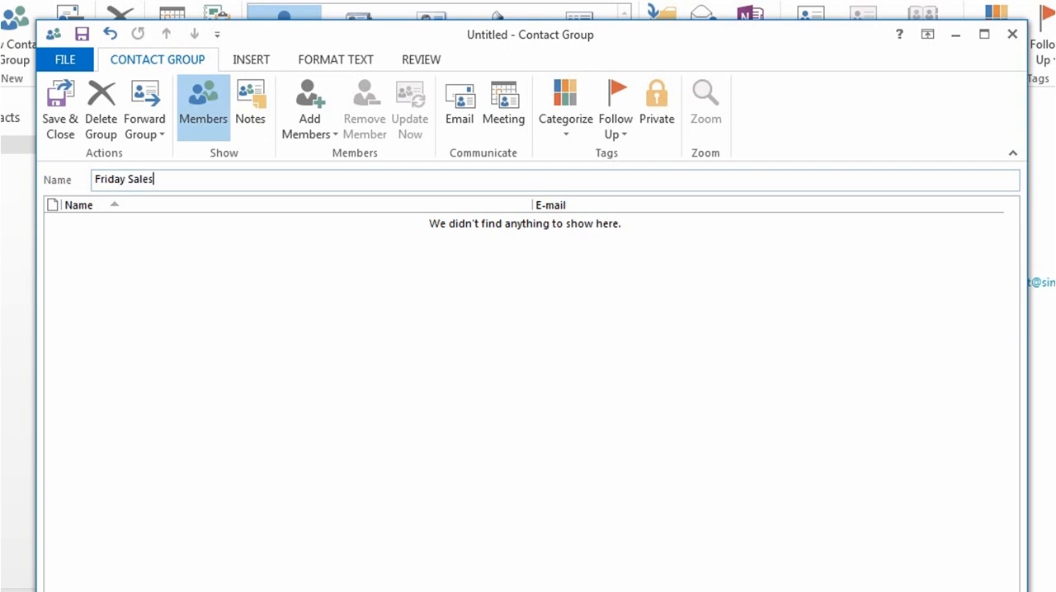
text( Meeting)
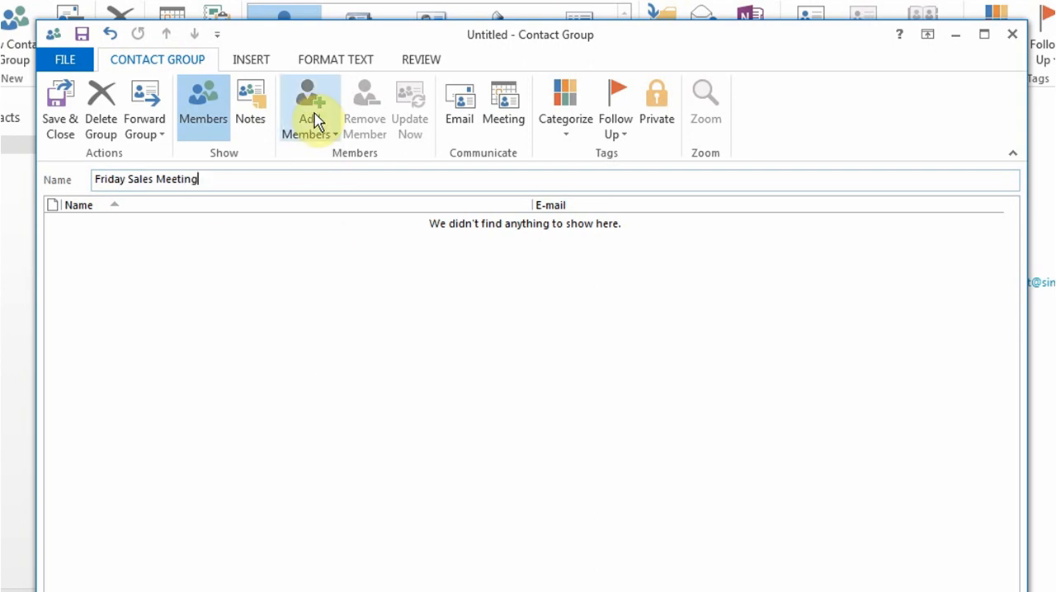
- Add four contacts from the Outlook Contacts list as members of the Friday Sales Meeting group, then save and close it
click(316, 120)
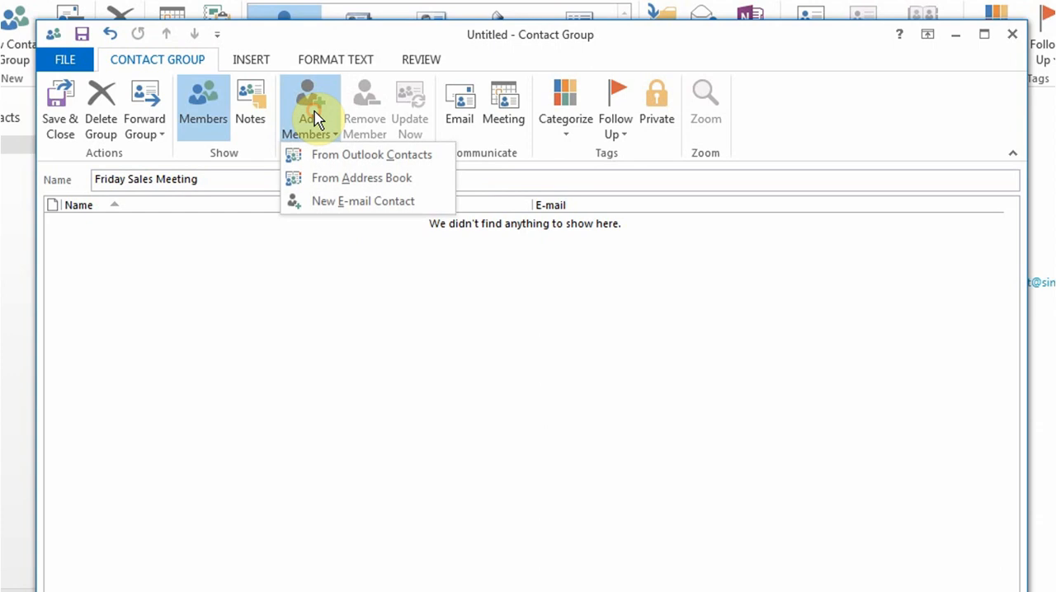
click(372, 159)
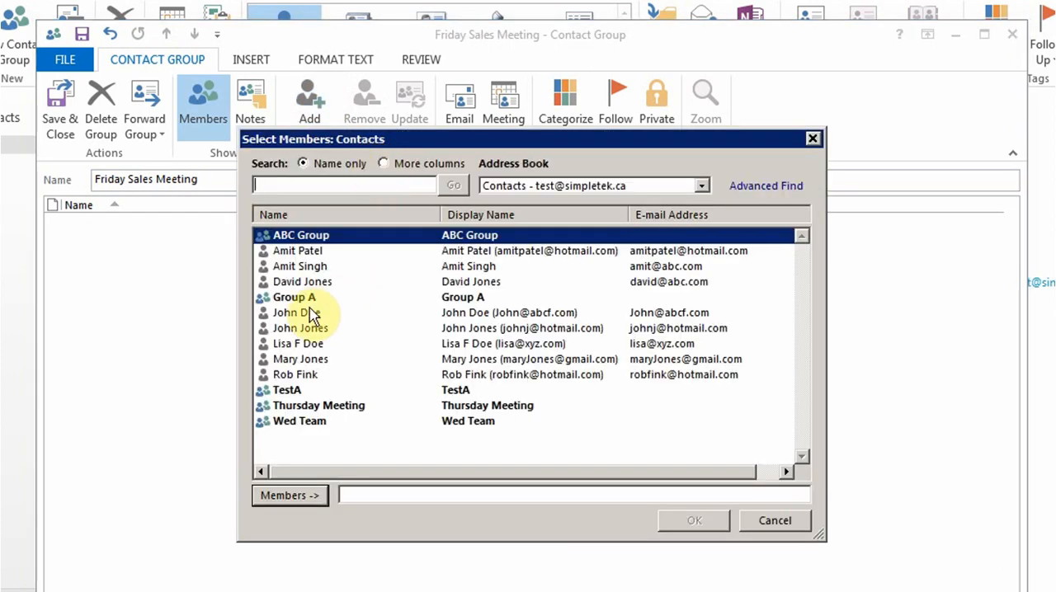
double_click(297, 312)
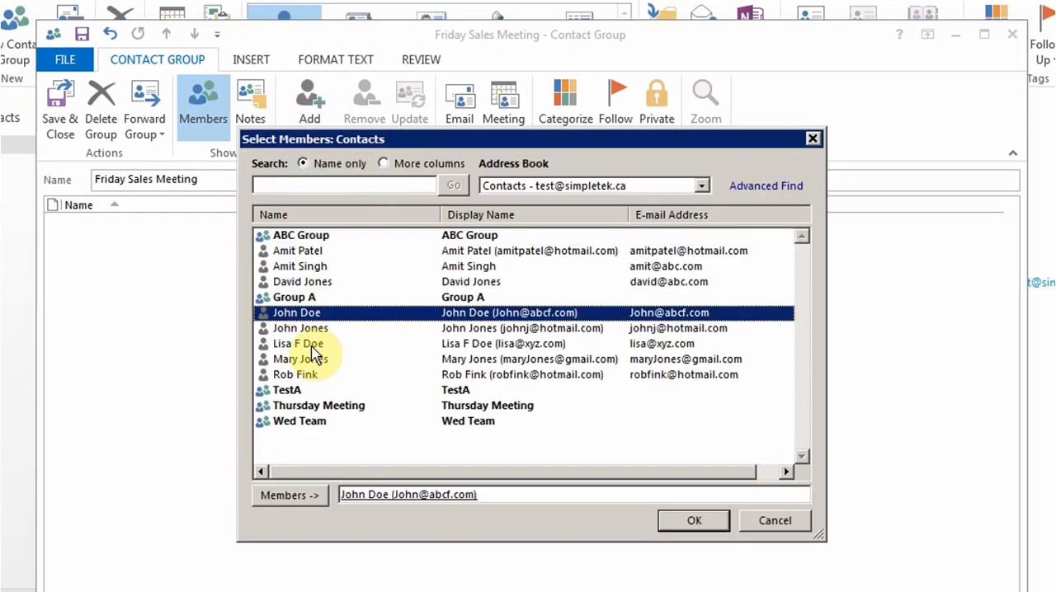
click(305, 344)
click(284, 495)
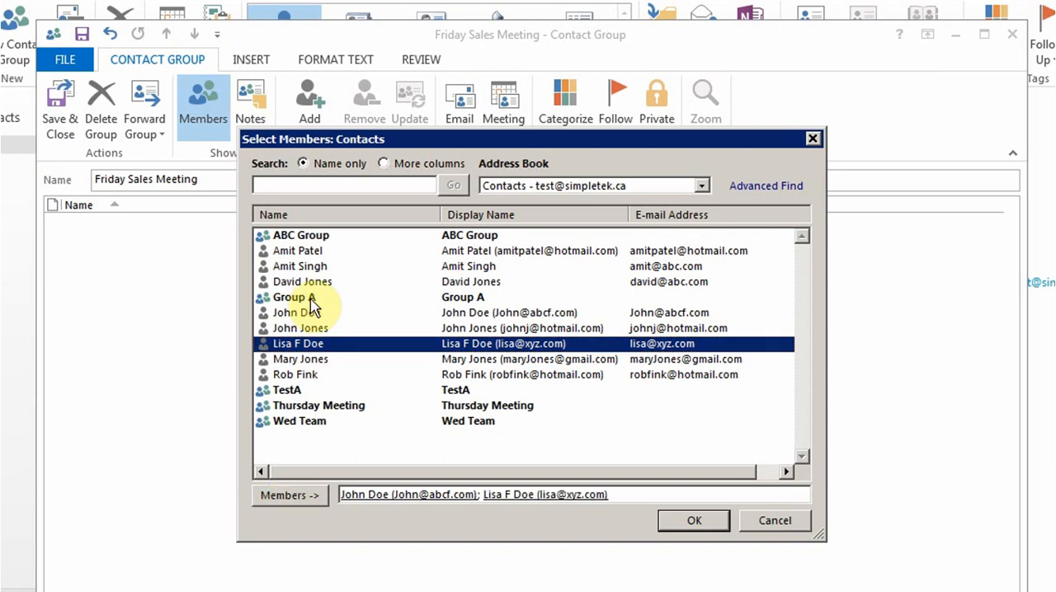
double_click(299, 266)
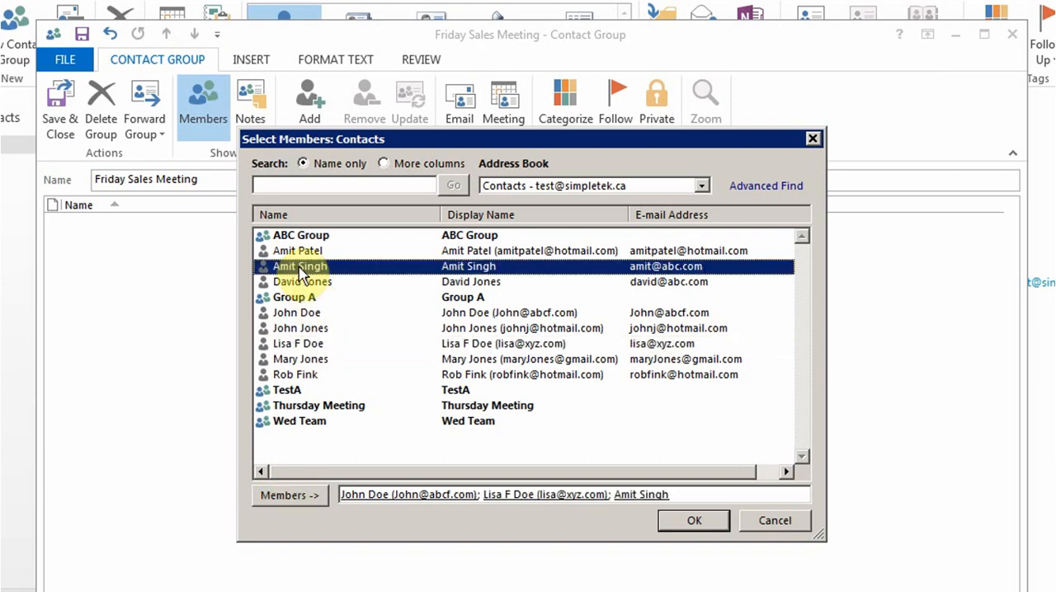
double_click(295, 250)
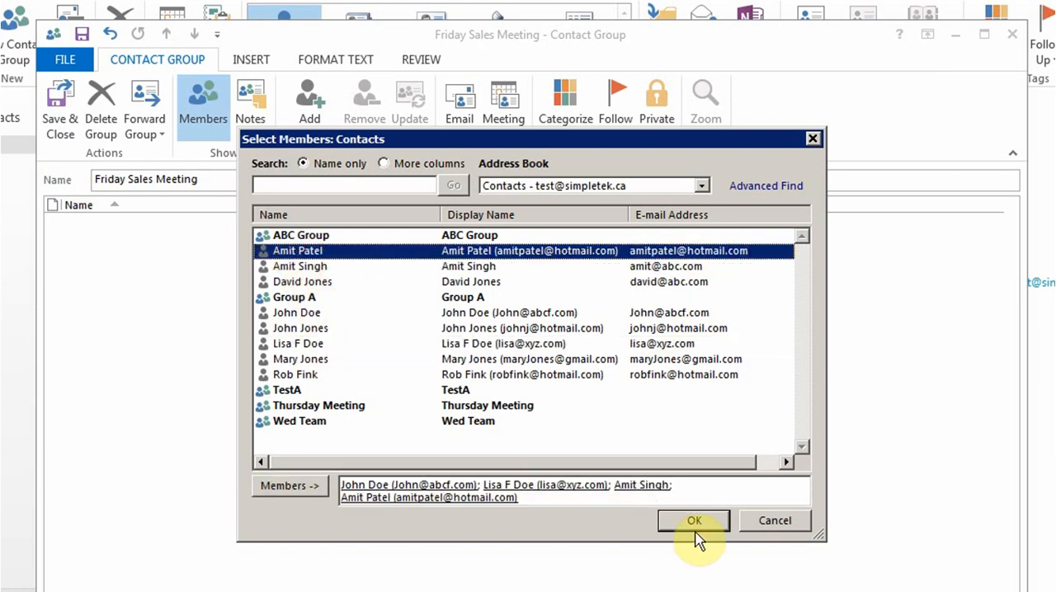
click(693, 522)
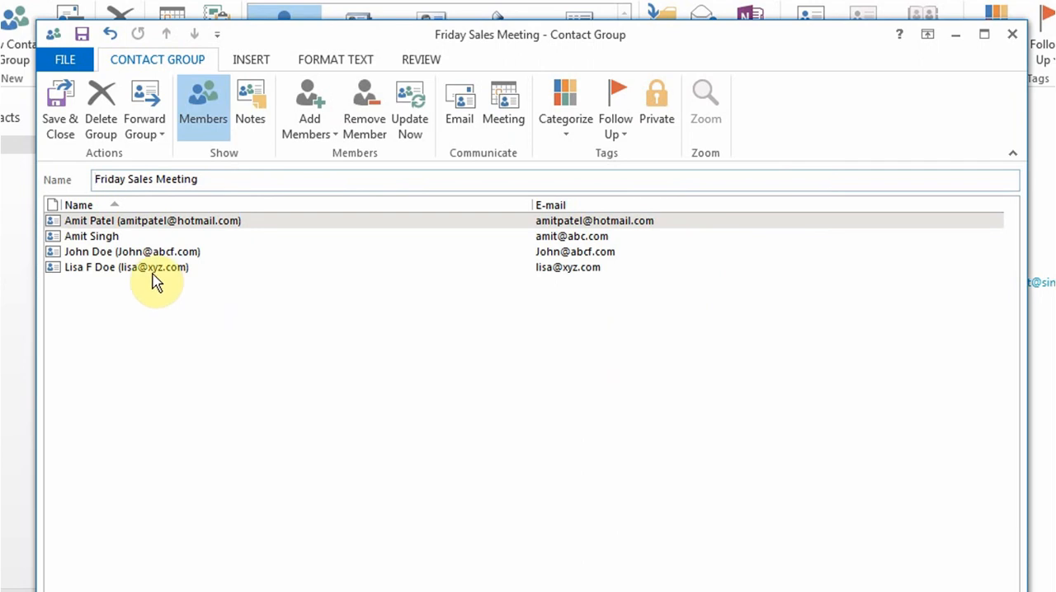
click(135, 254)
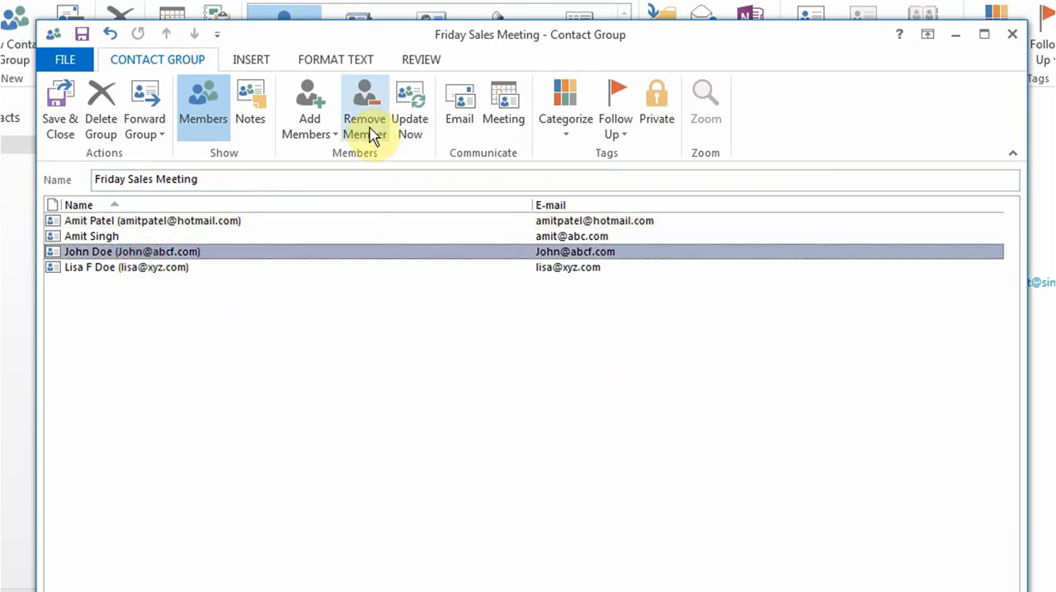
click(59, 122)
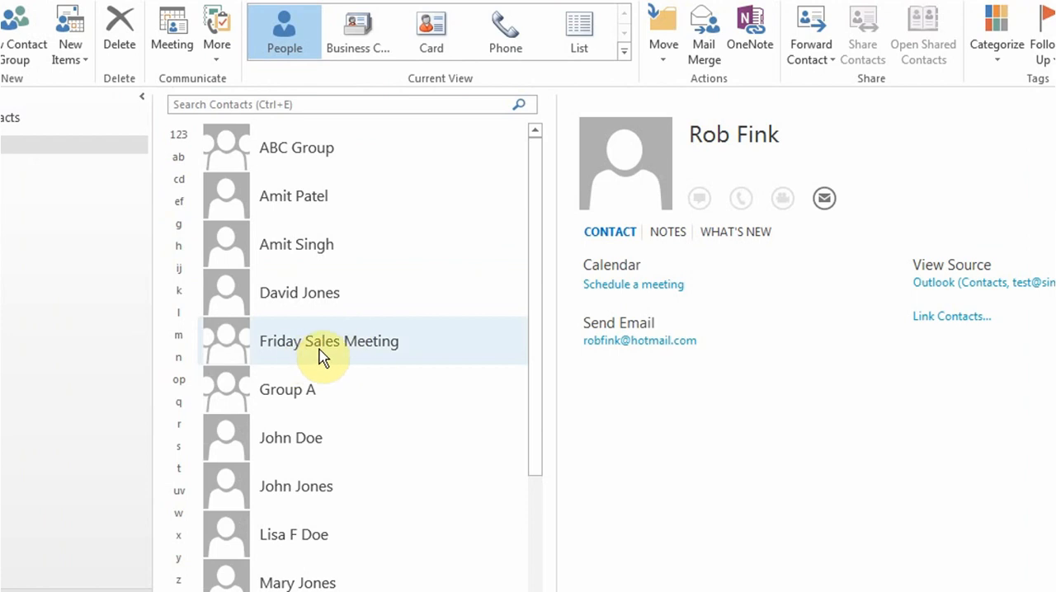
- Review the Friday Sales Meeting group's members, open it for editing and close it, and view its context menu
click(321, 356)
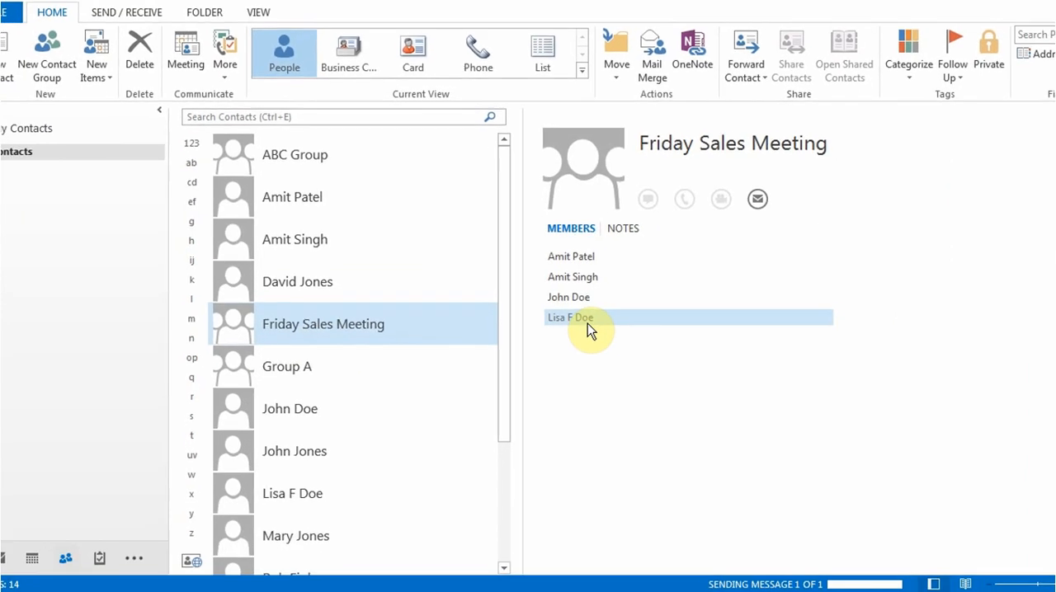
click(1055, 202)
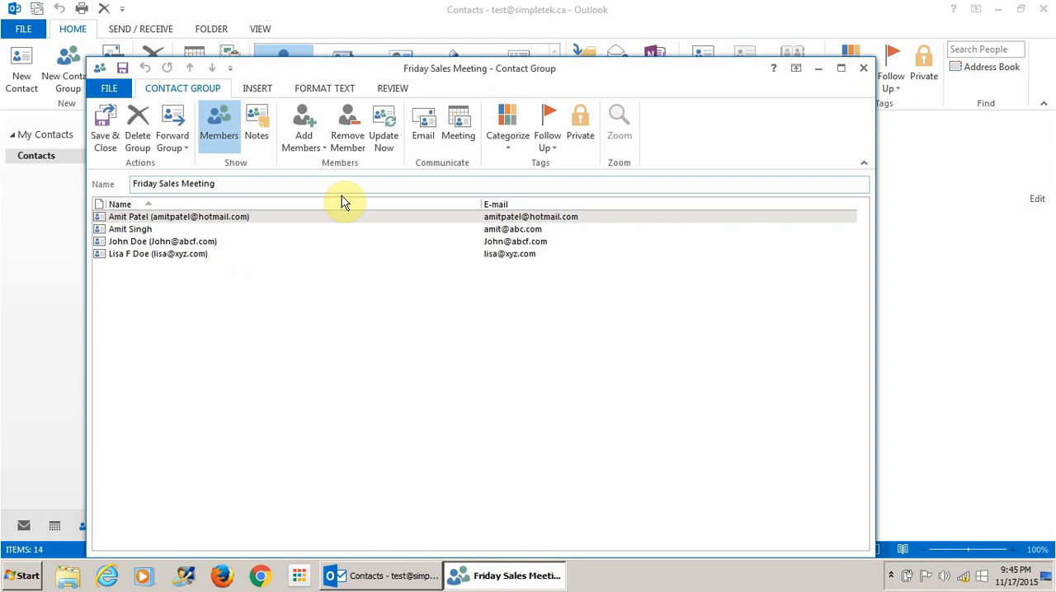
click(863, 67)
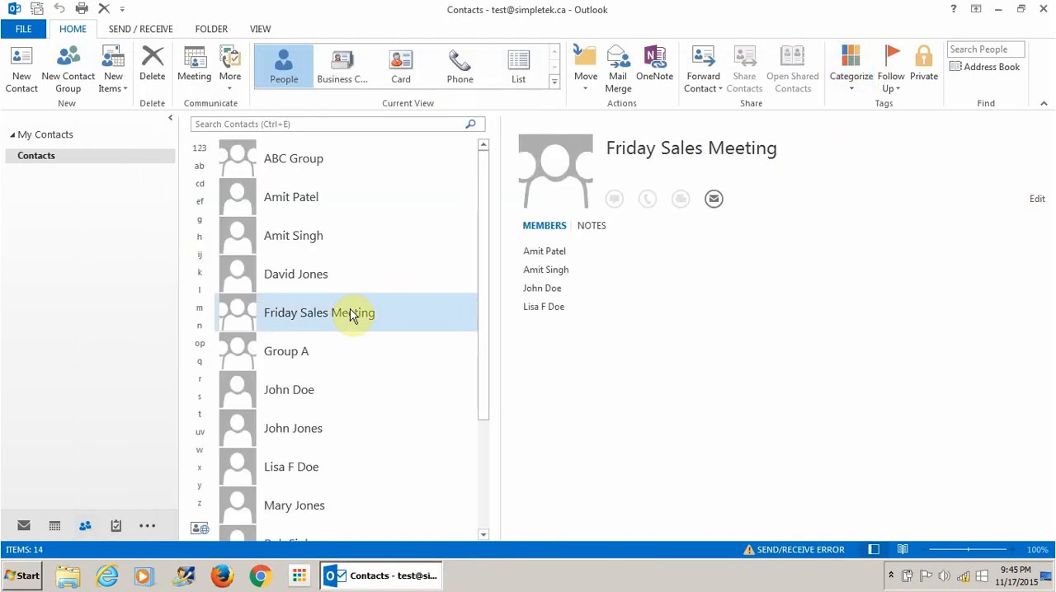
right_click(316, 319)
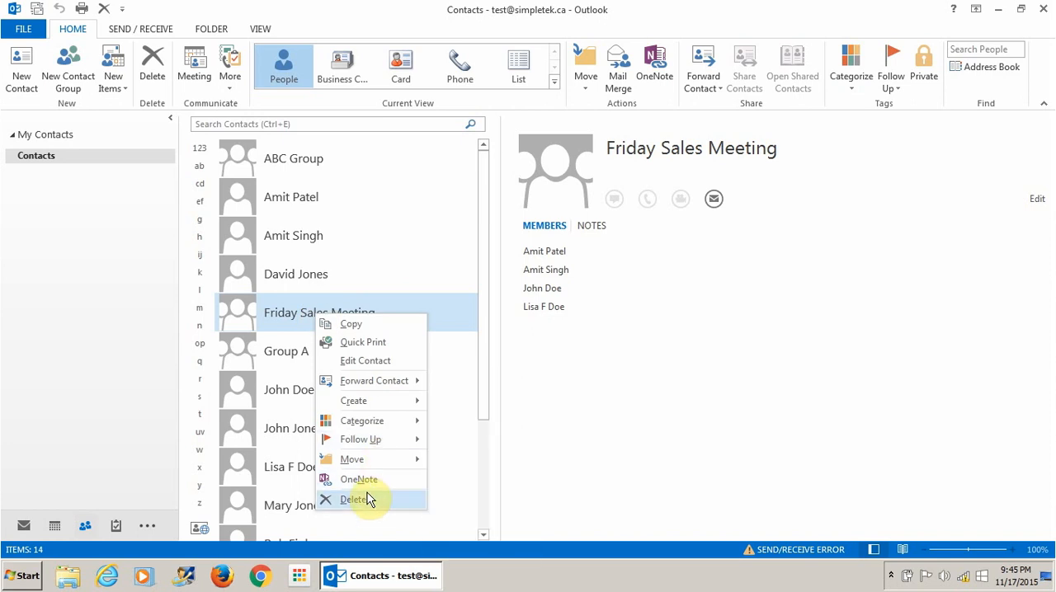
click(591, 399)
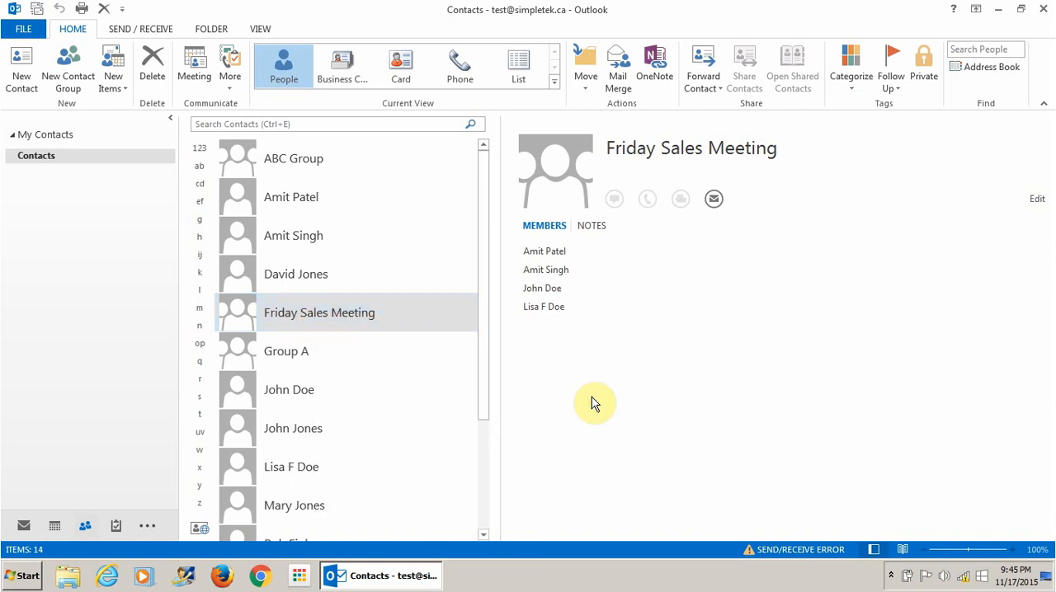
- Start a new e-mail from Mail, choosing one contact as the To recipient and the Friday Sales Meeting group as Cc
click(22, 526)
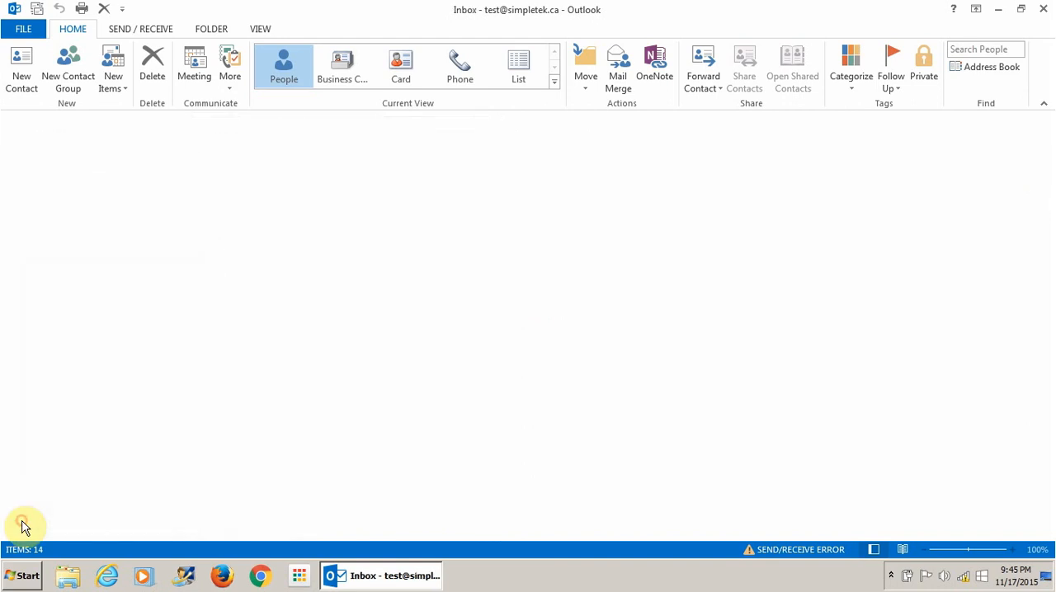
click(14, 86)
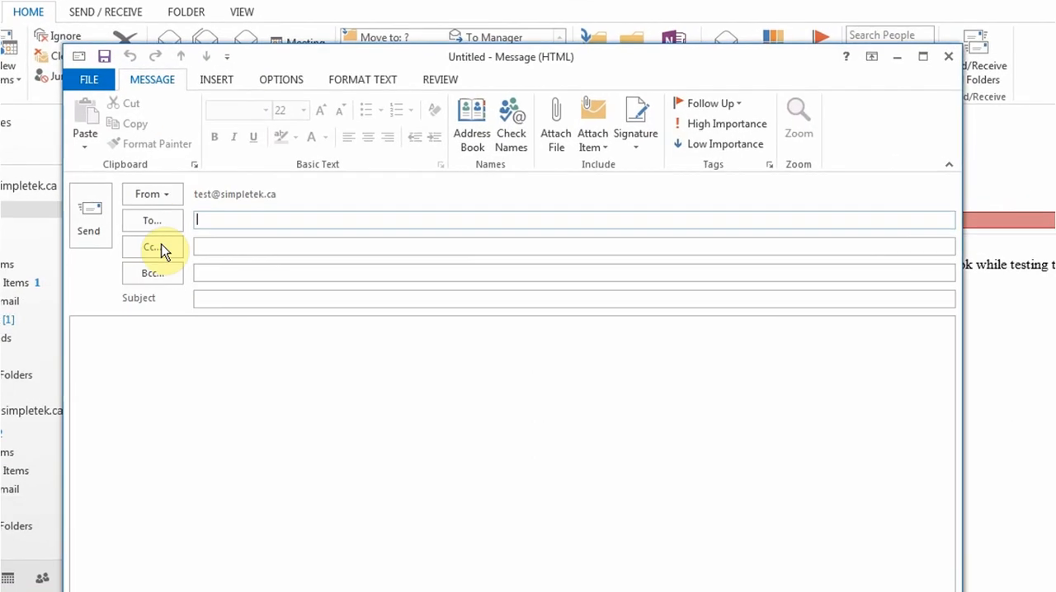
click(167, 223)
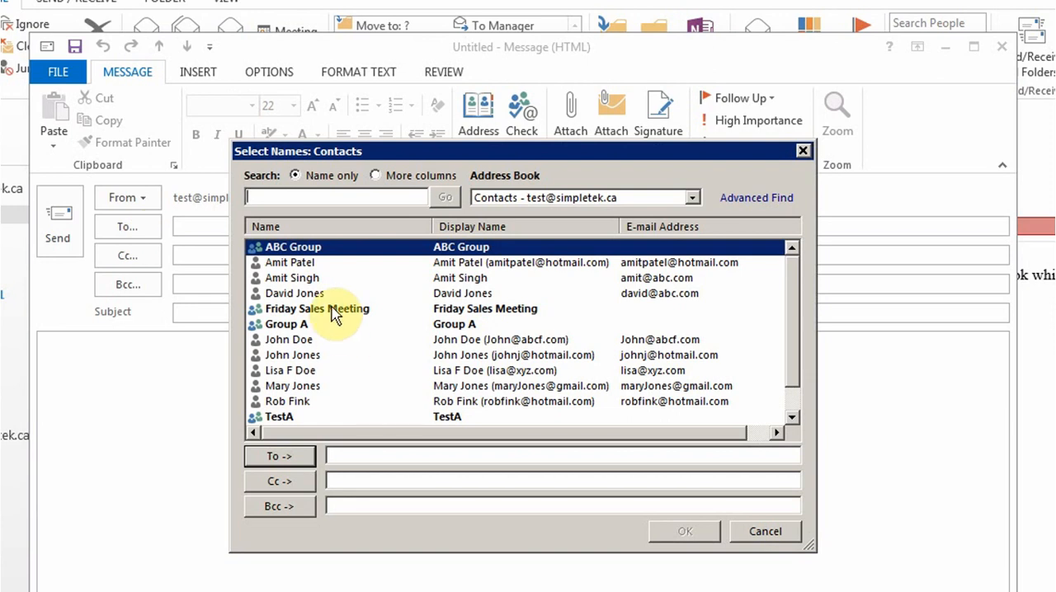
double_click(290, 339)
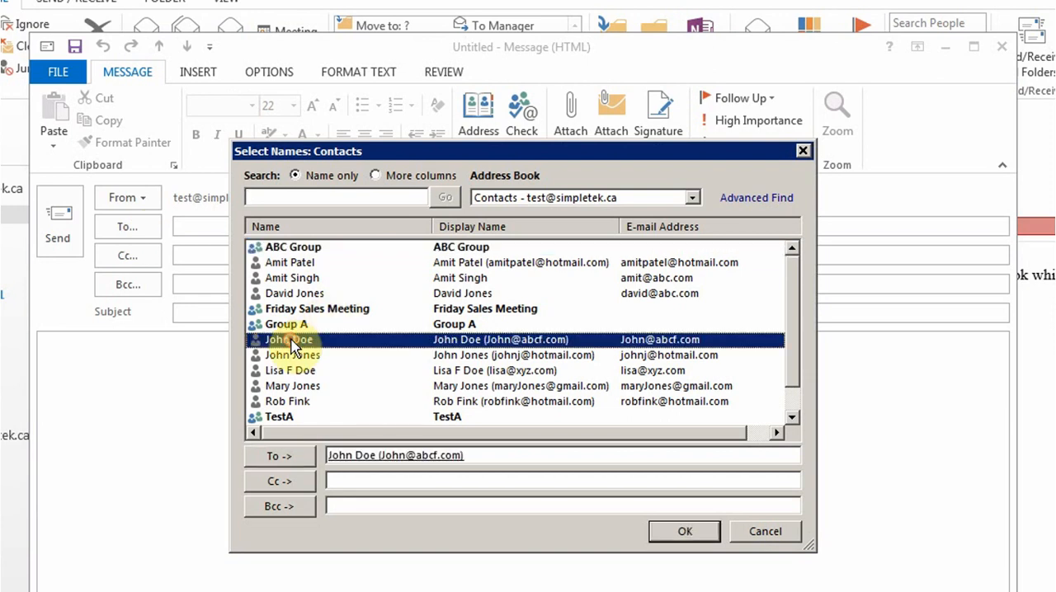
click(409, 481)
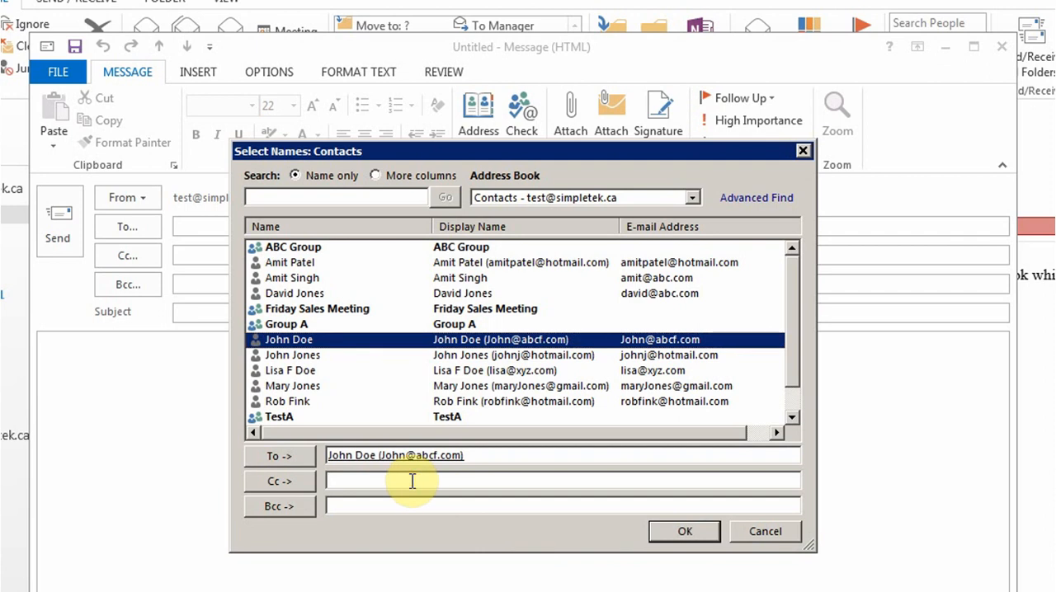
click(342, 312)
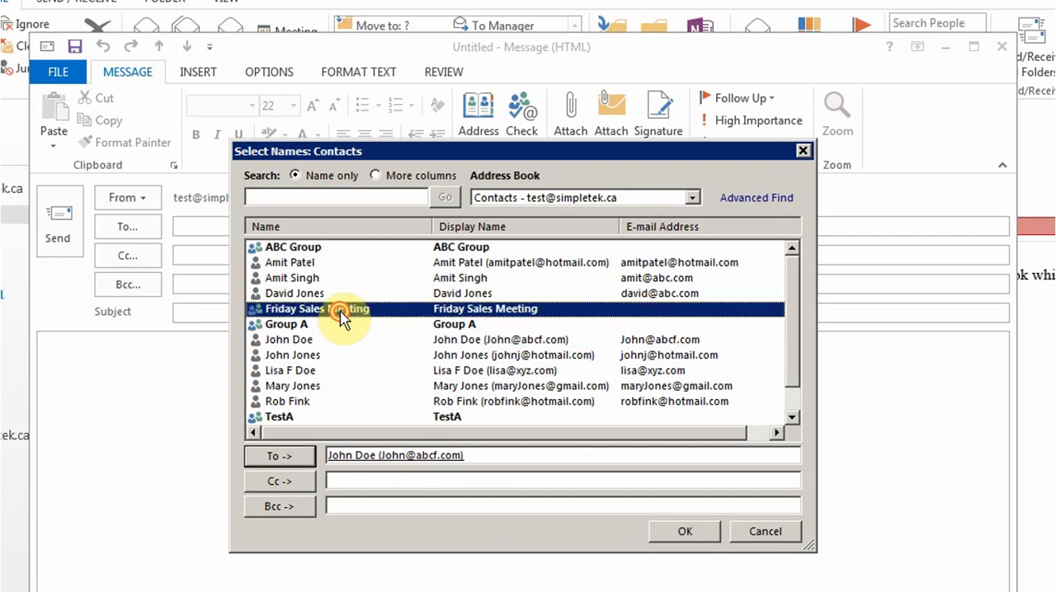
double_click(341, 312)
key(BackSpace)
key(BackSpace)
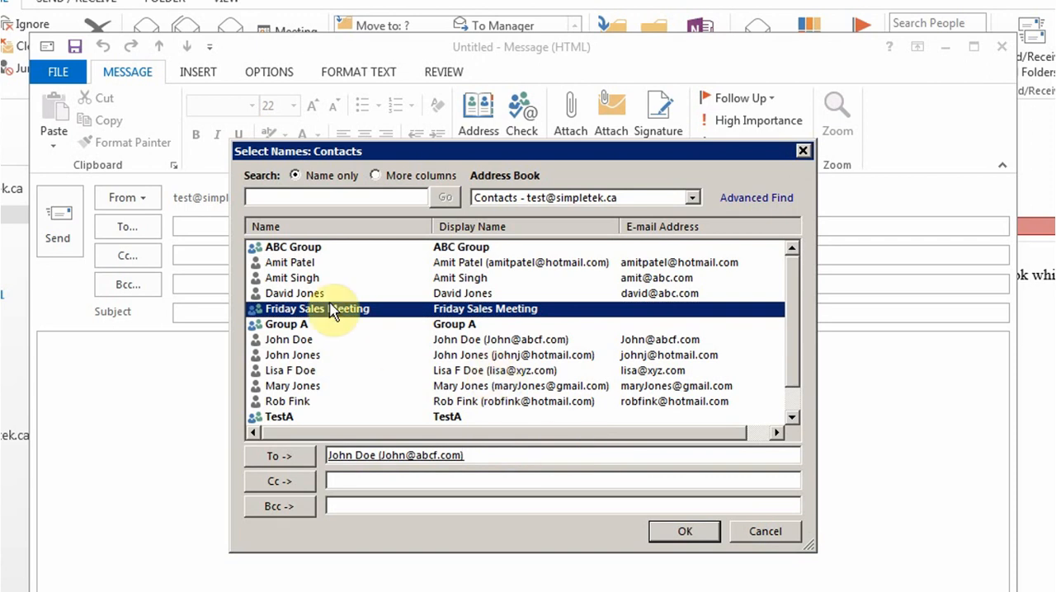
click(278, 481)
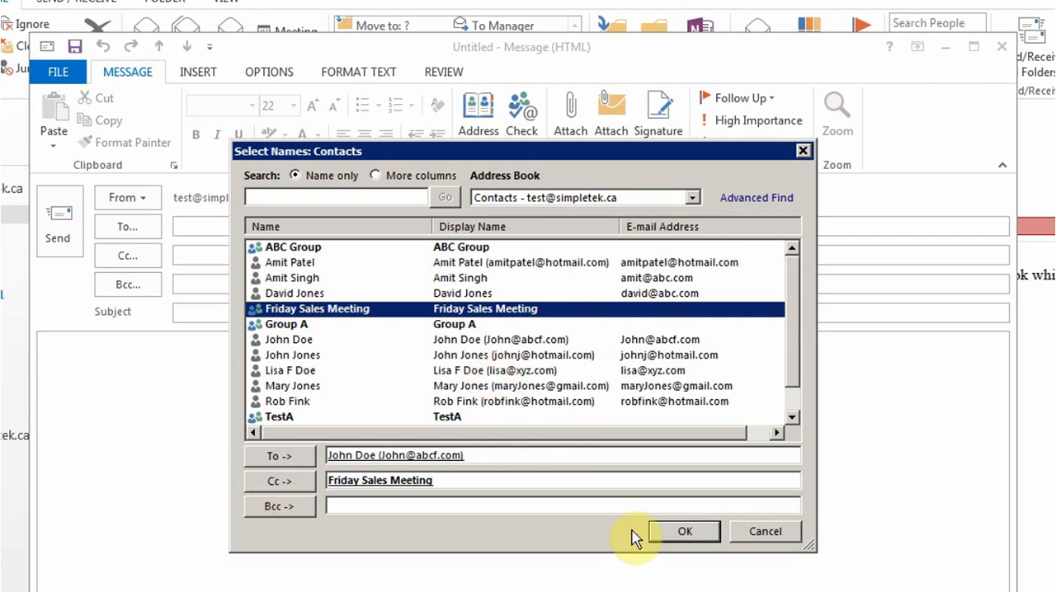
click(661, 531)
- Close the addressed message without saving changes
mouse_move(189, 265)
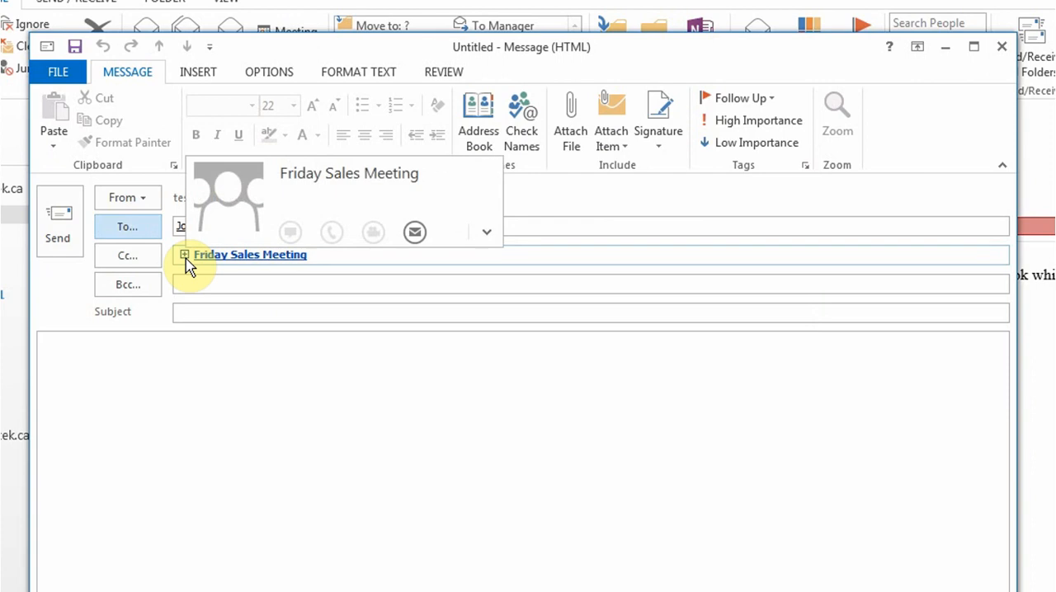
click(209, 313)
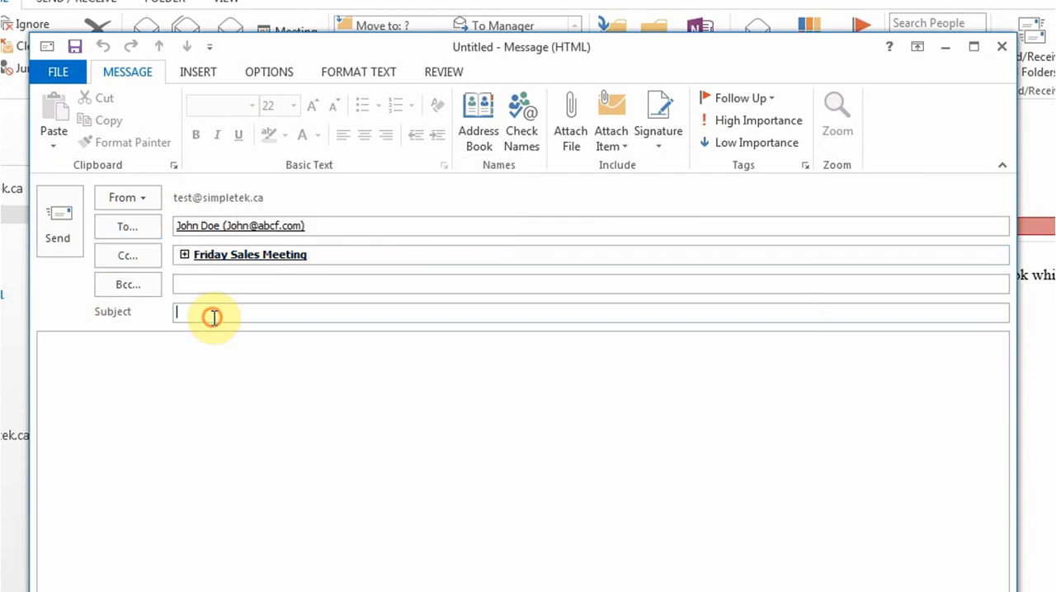
click(184, 363)
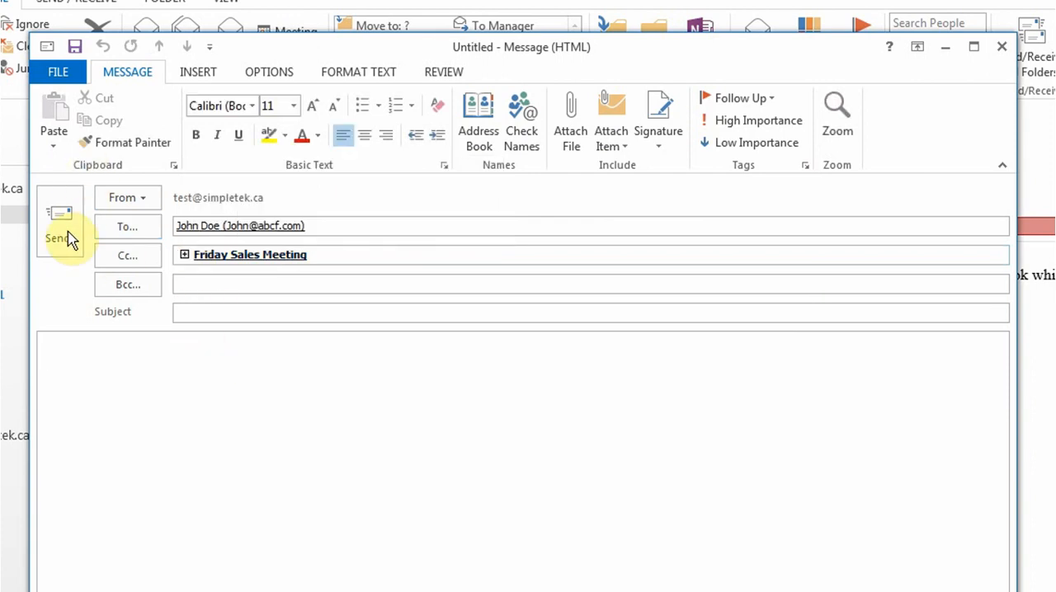
click(1003, 47)
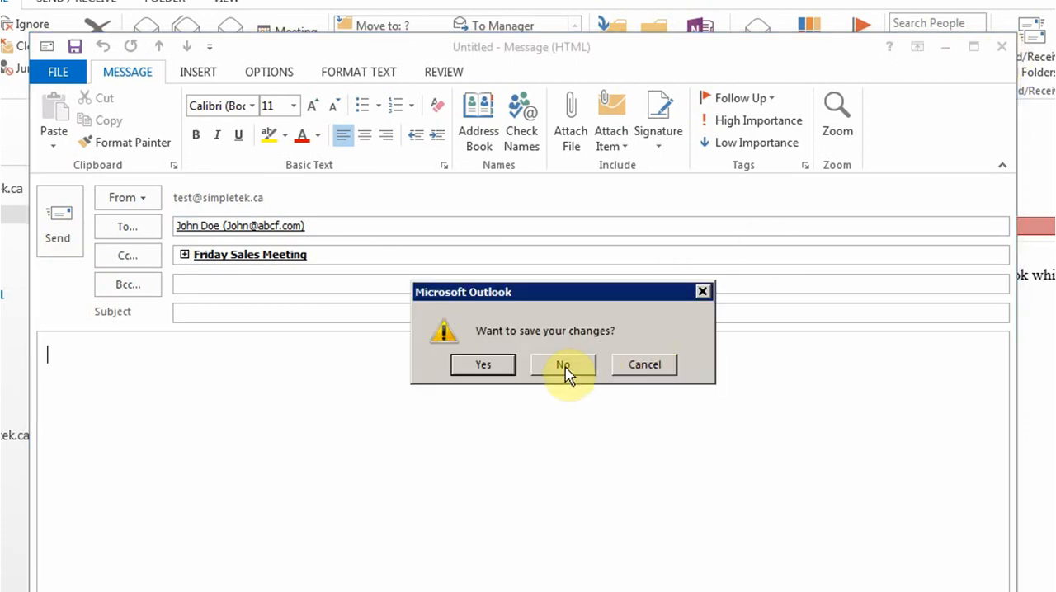
click(564, 368)
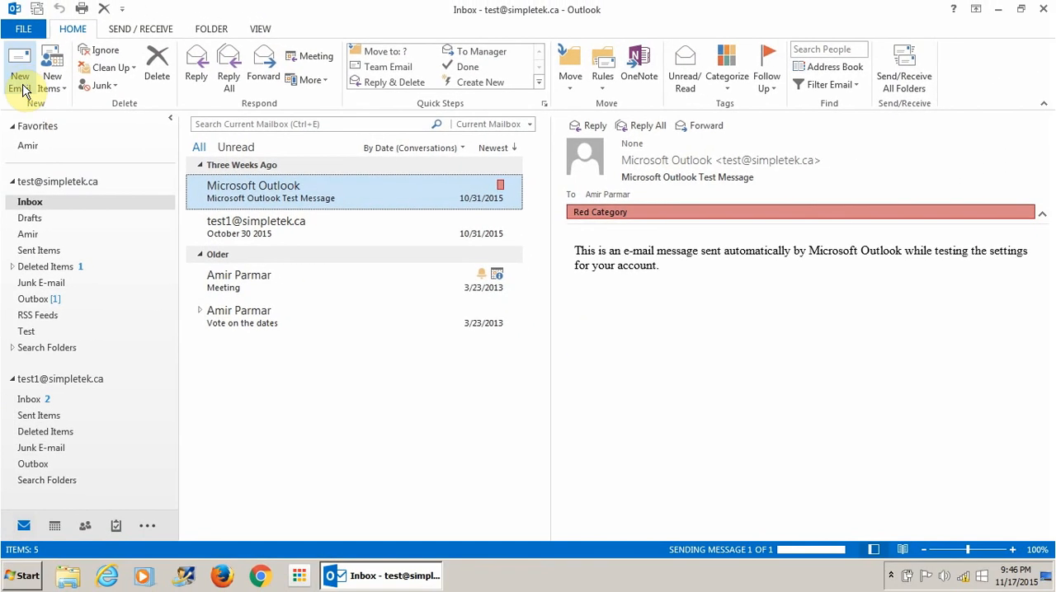
- Start a new e-mail addressed to the Friday Sales Meeting group via autocomplete, then close it without saving
click(21, 82)
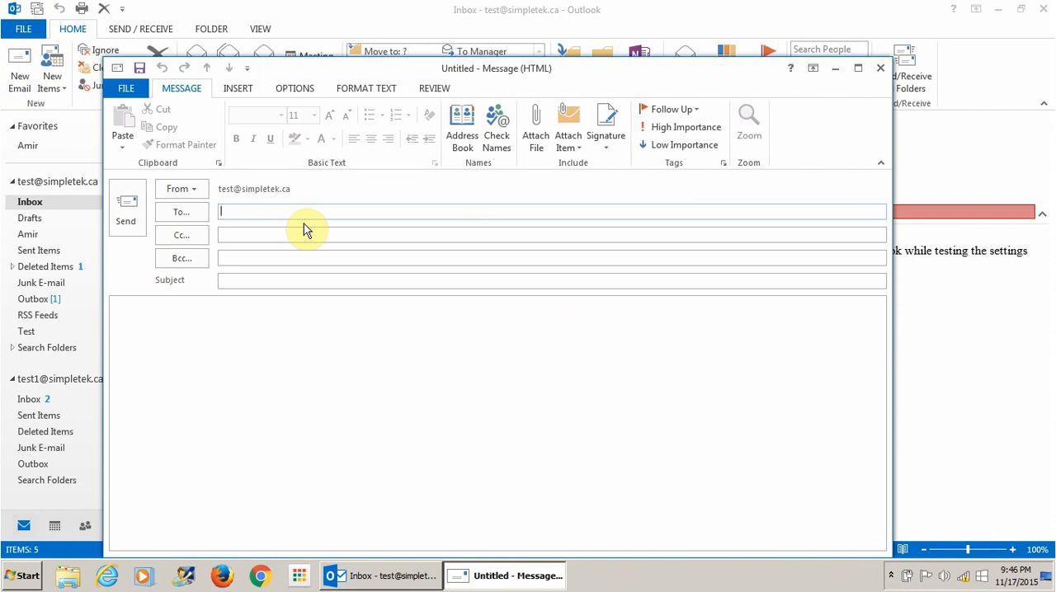
text(F)
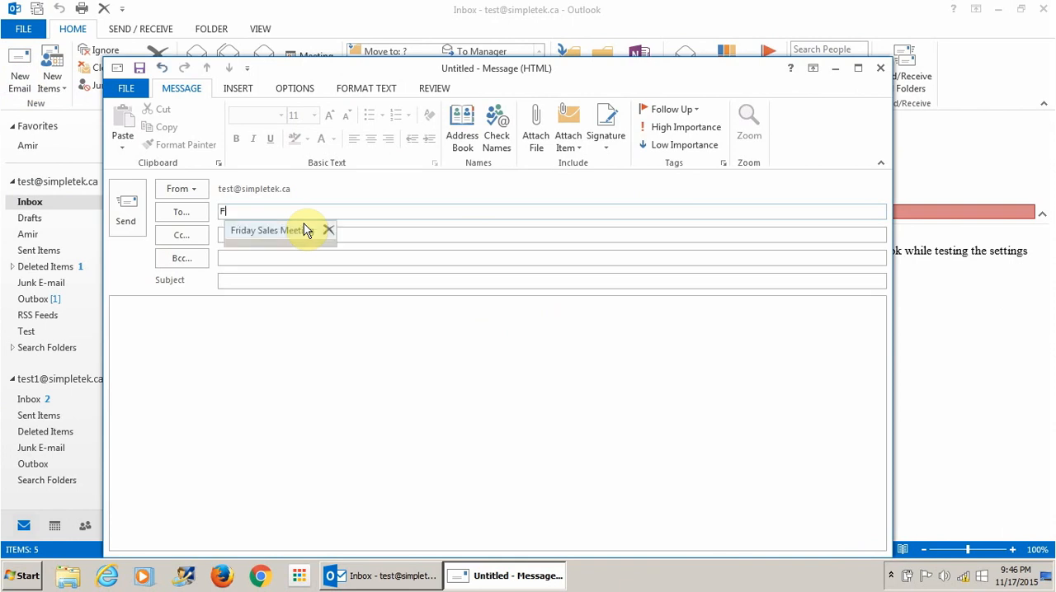
click(283, 231)
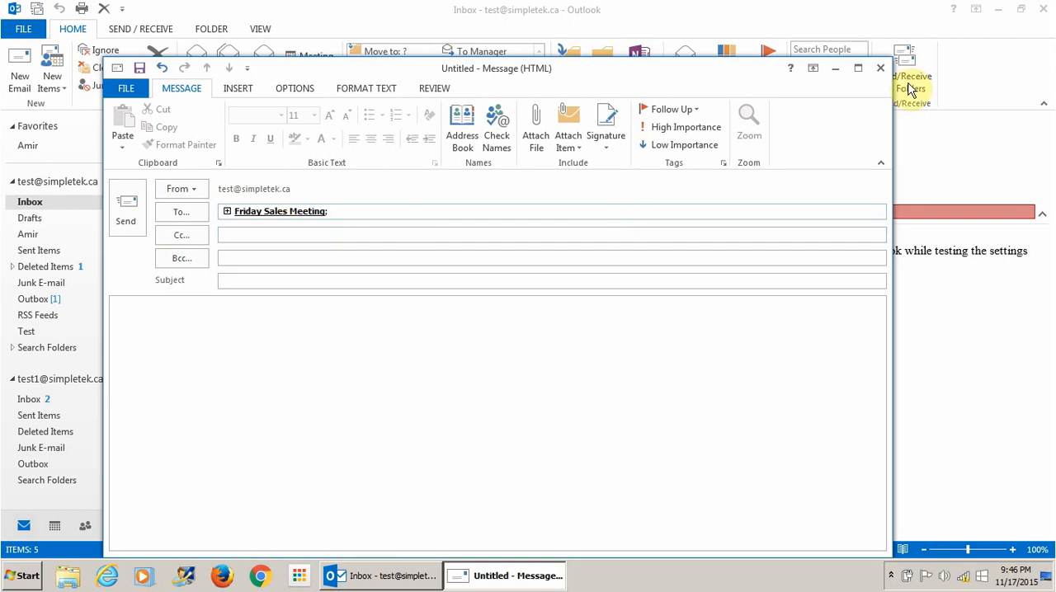
click(876, 71)
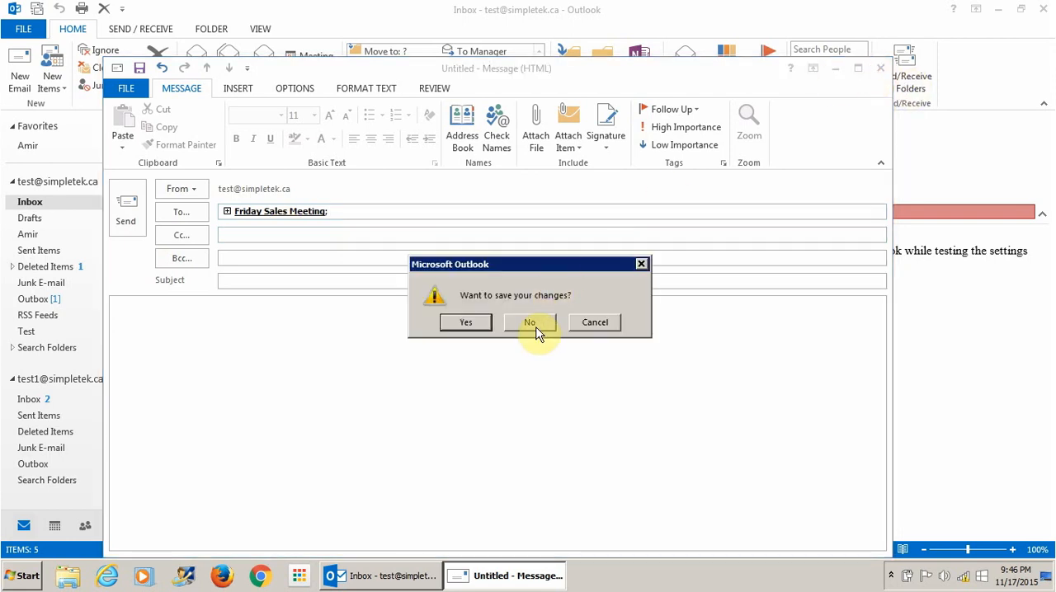
click(533, 323)
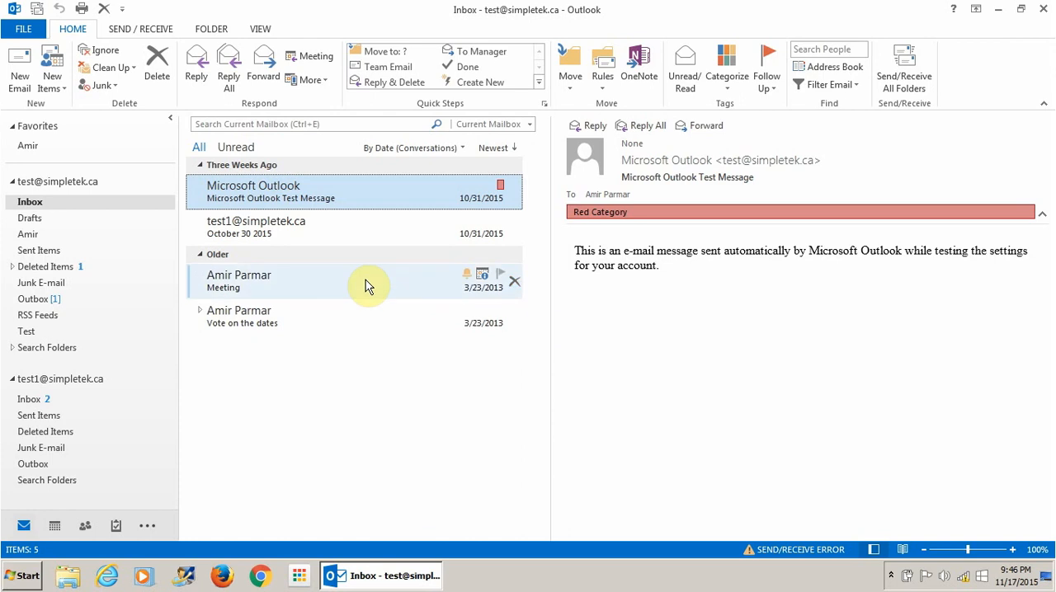
- Select an Inbox message and turn the Reading Pane off
click(261, 30)
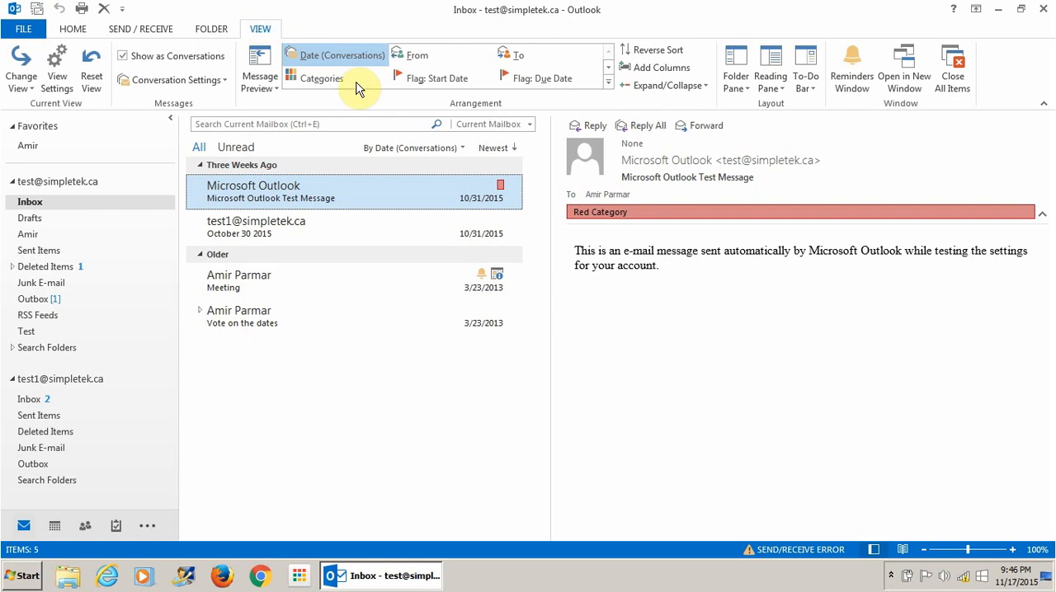
click(302, 231)
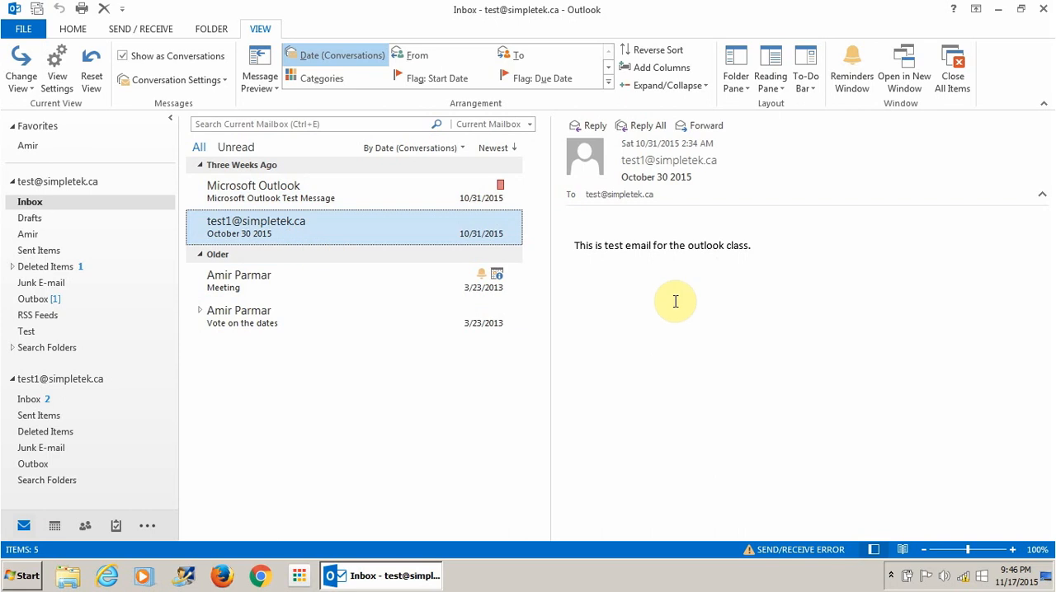
click(770, 81)
click(786, 143)
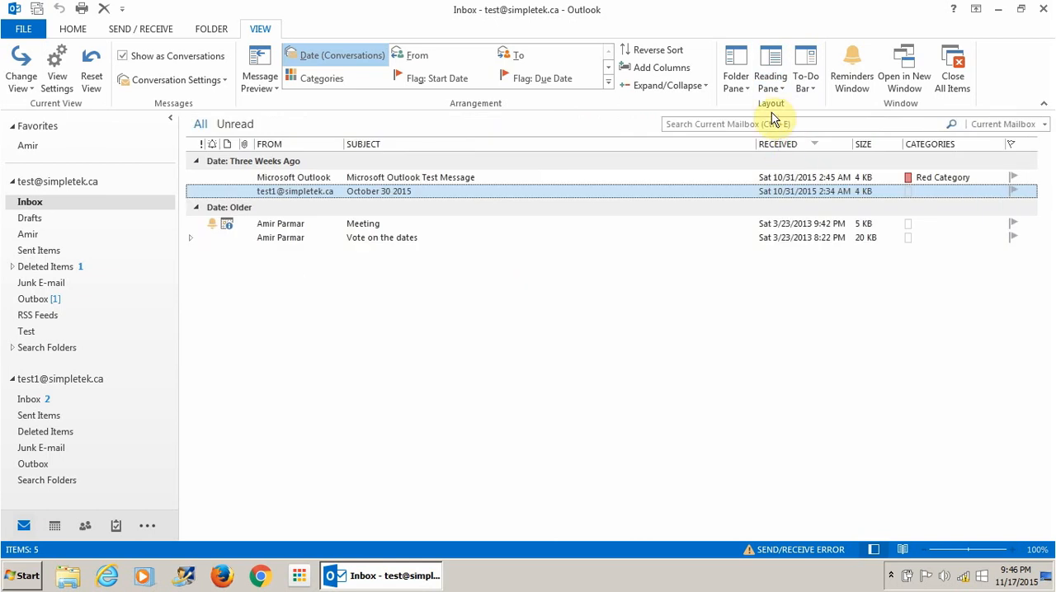
- Set message previews to one line for all mailboxes, then turn message previews off for all mailboxes
click(259, 79)
click(280, 149)
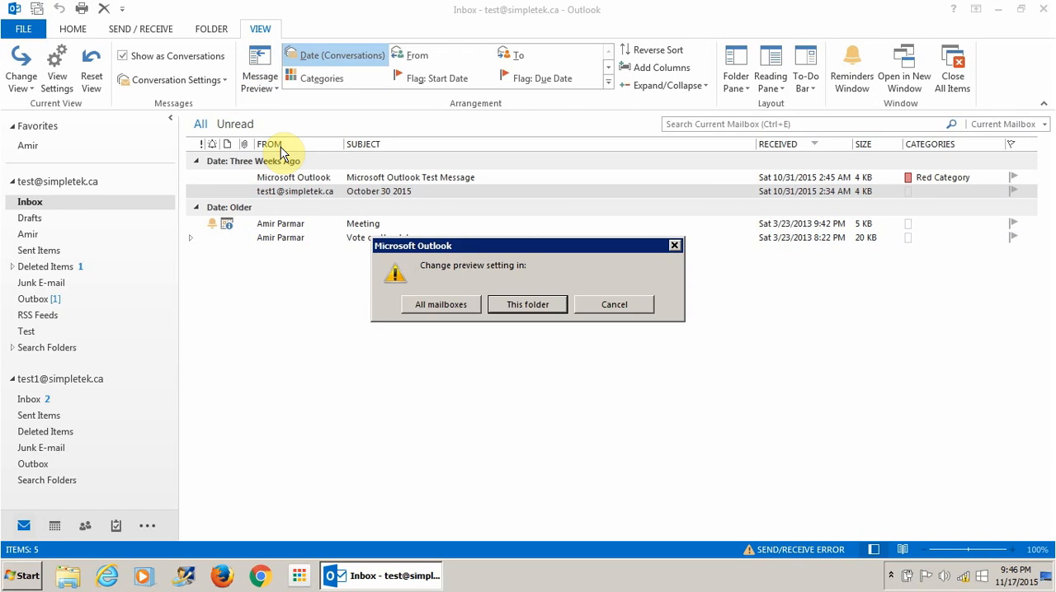
click(443, 309)
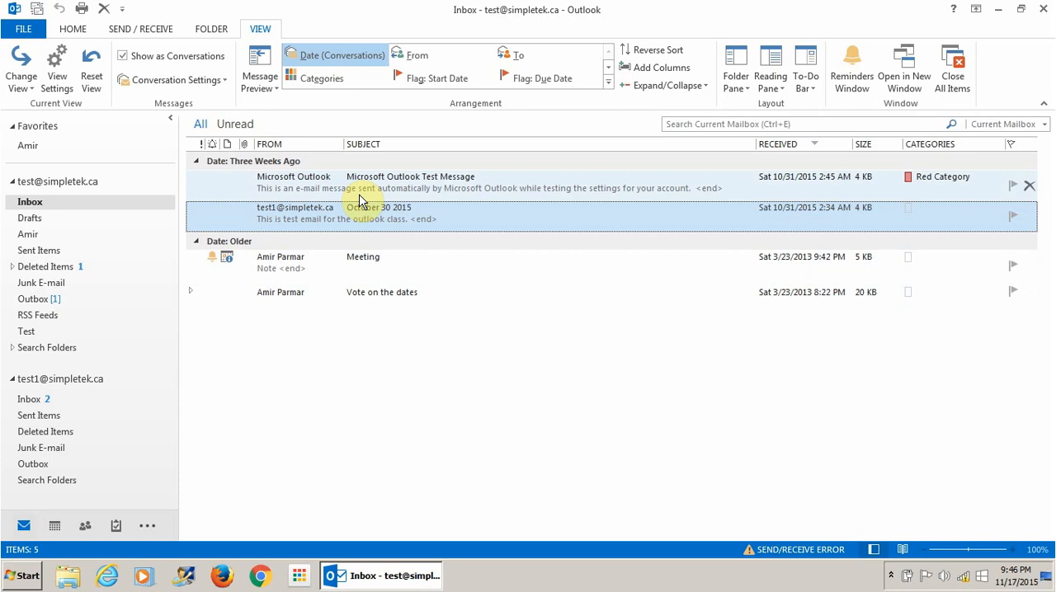
click(265, 87)
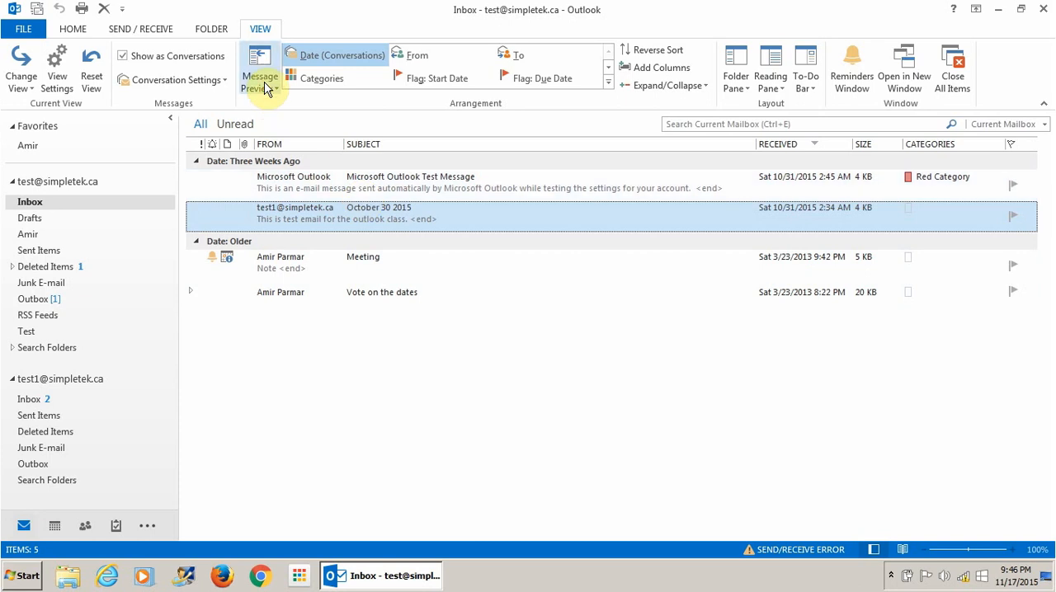
click(280, 106)
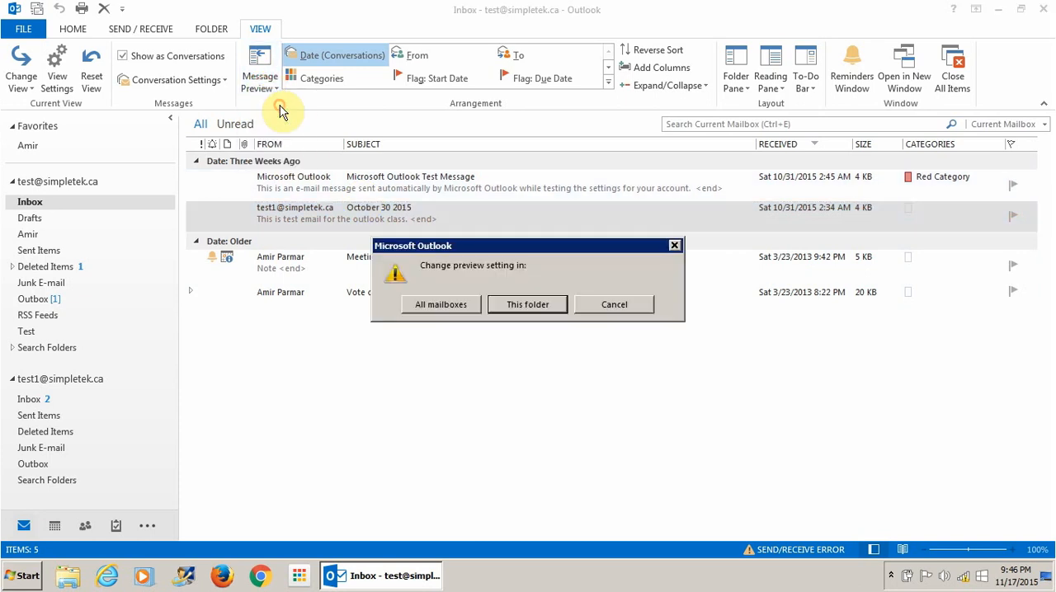
click(452, 306)
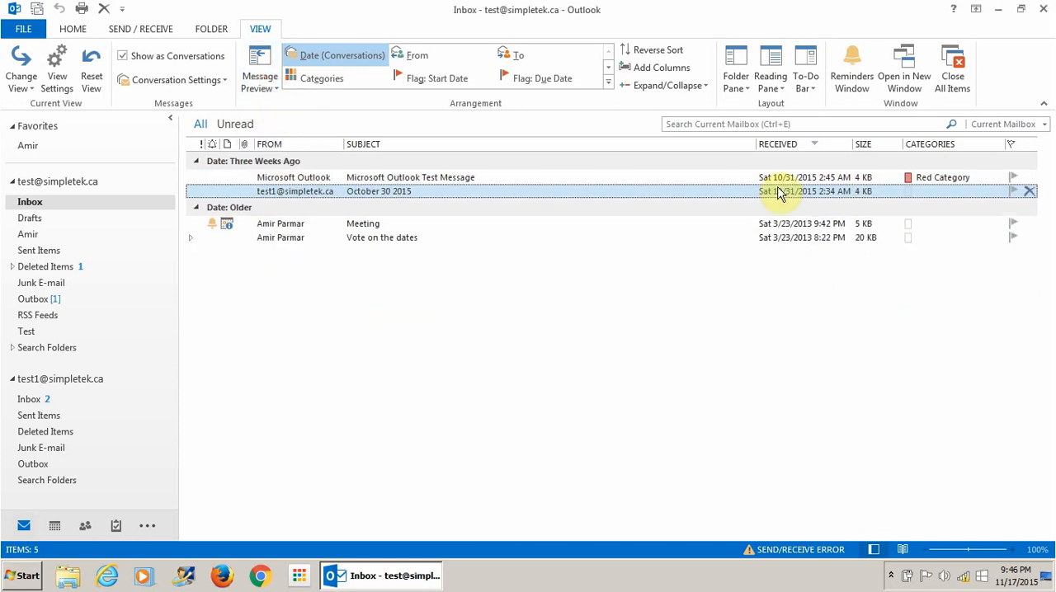
- Place the Reading Pane at the bottom, then move it to the right
click(774, 82)
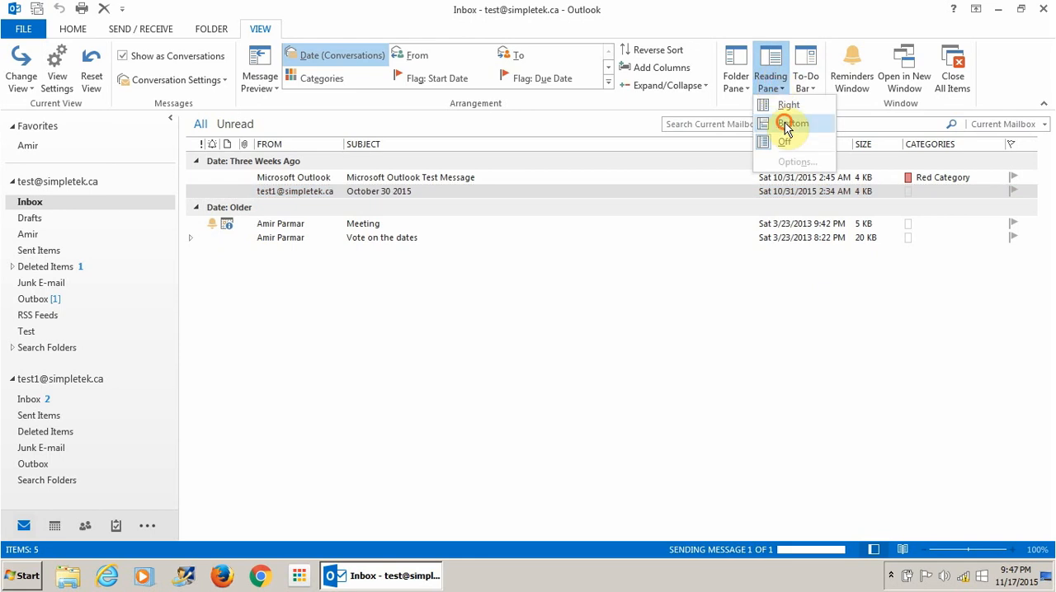
click(785, 124)
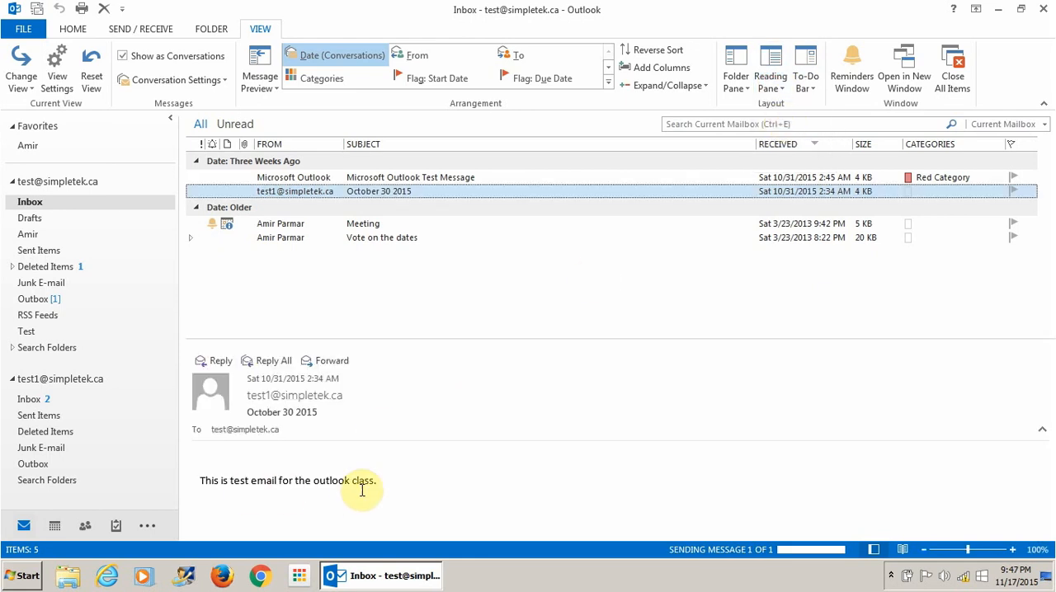
click(771, 87)
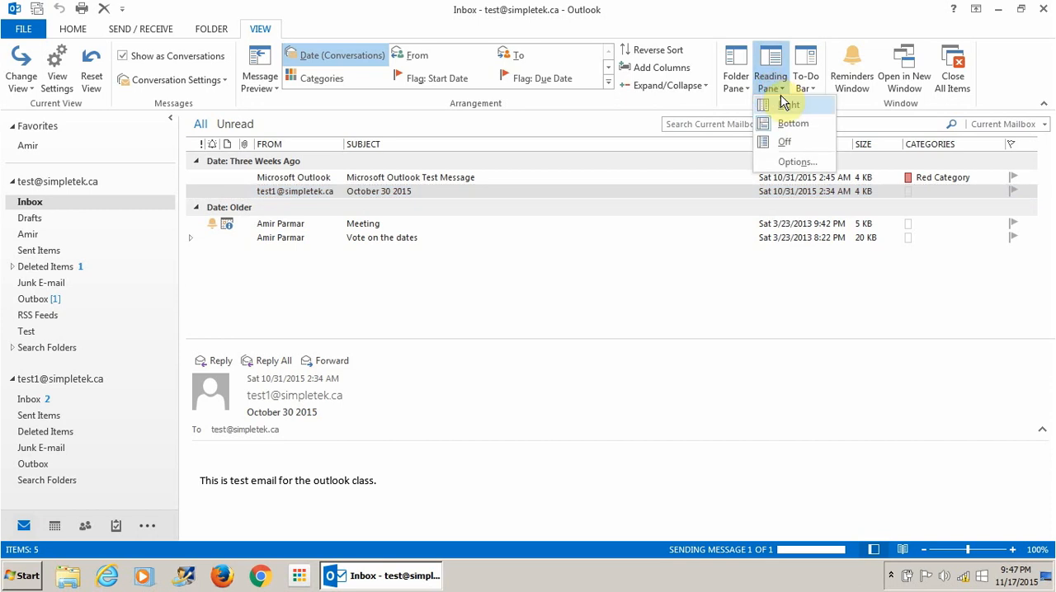
click(785, 104)
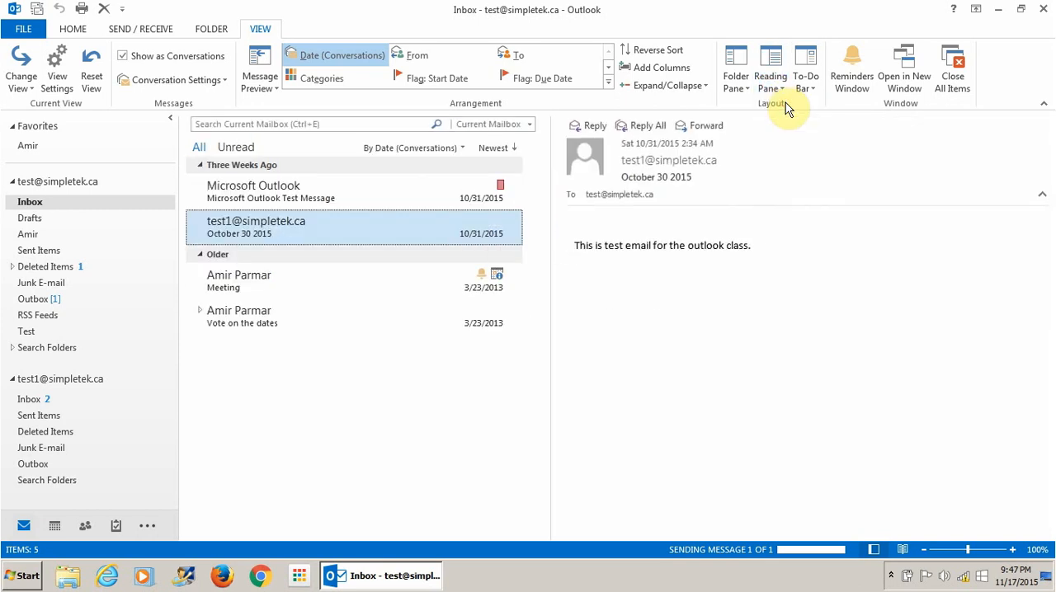
- Show the Calendar and Tasks in the To-Do Bar, then close both sections
click(812, 85)
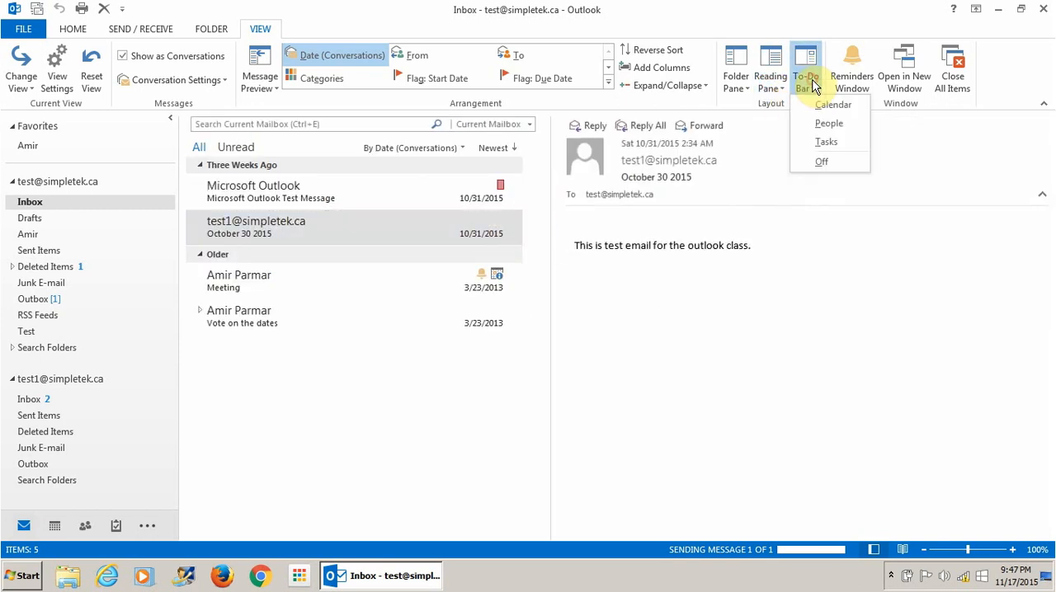
click(826, 107)
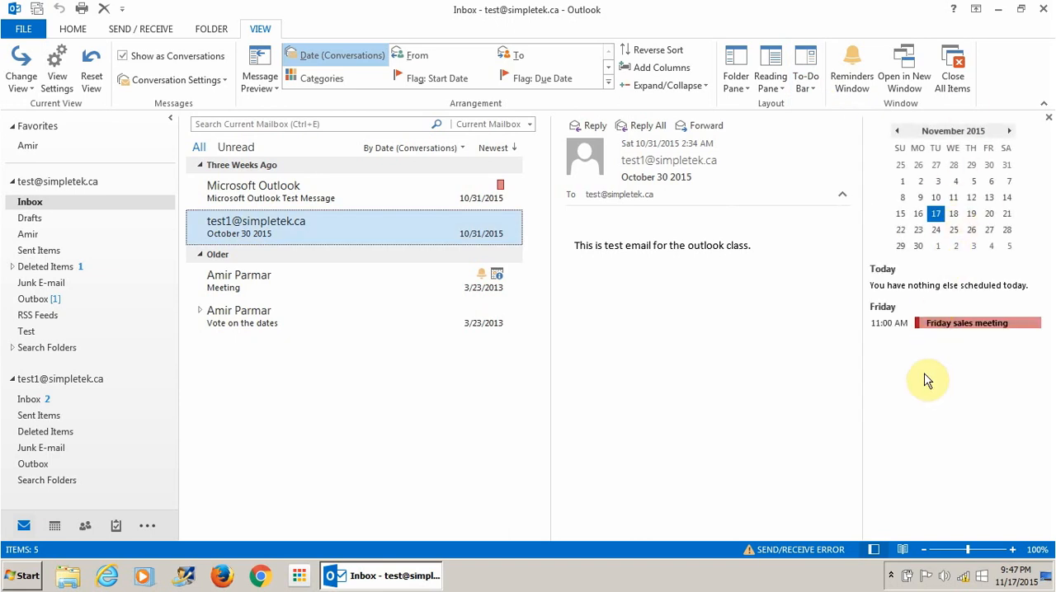
click(806, 83)
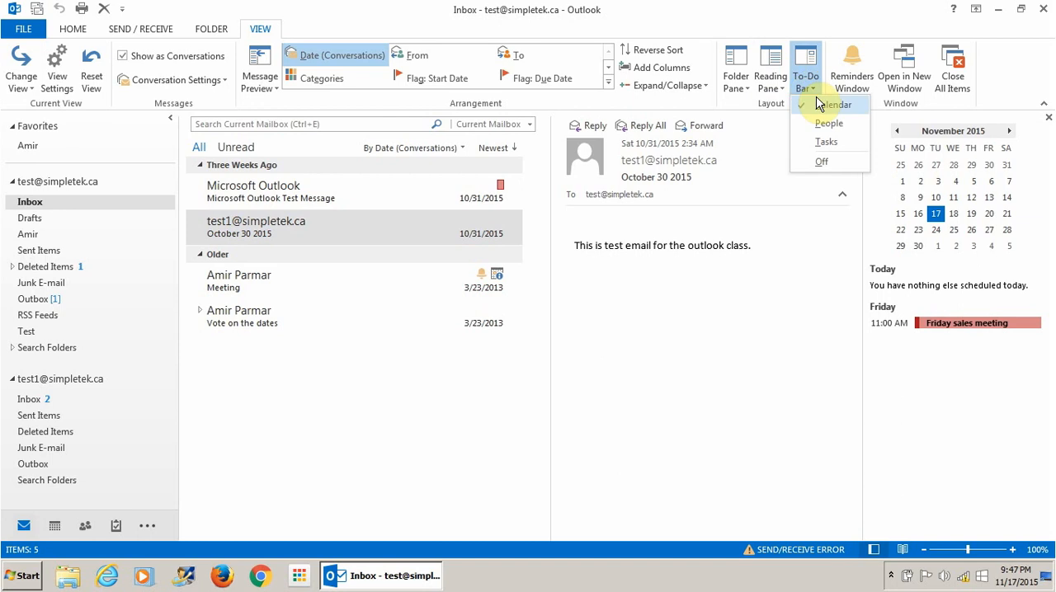
click(826, 143)
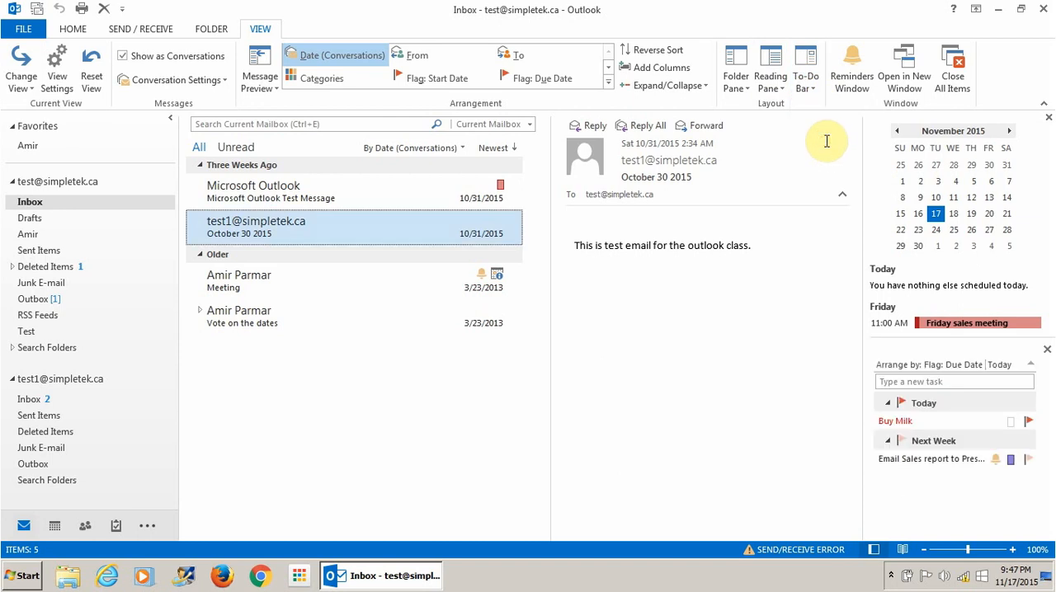
click(1046, 349)
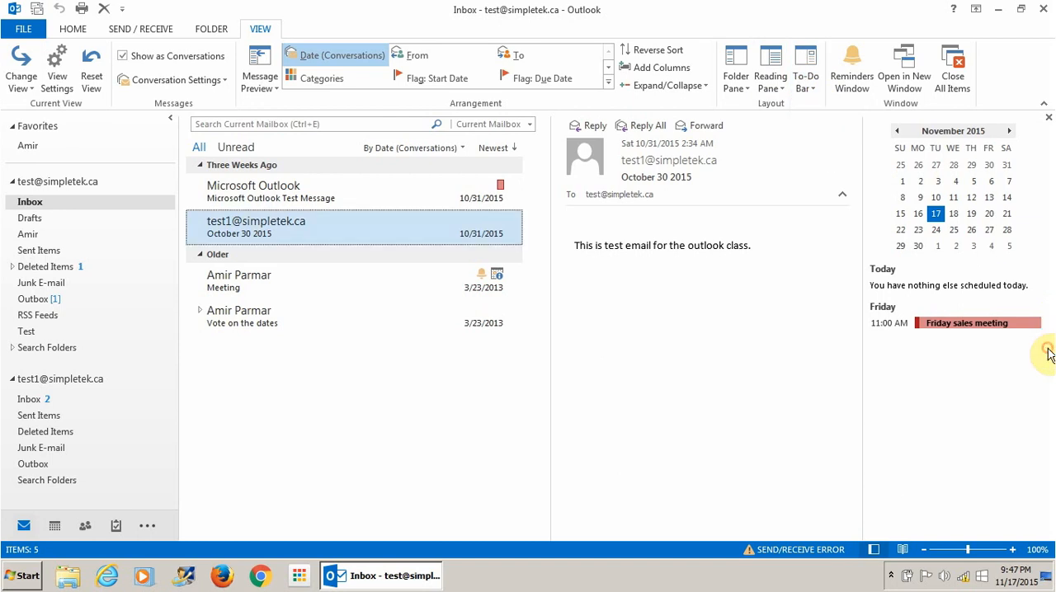
click(1047, 118)
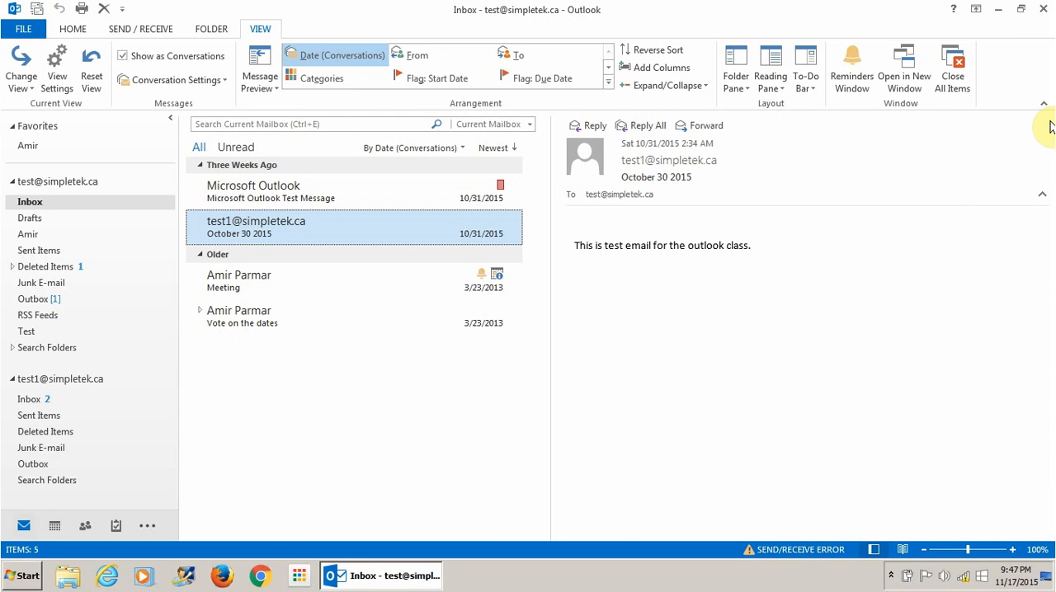
click(68, 32)
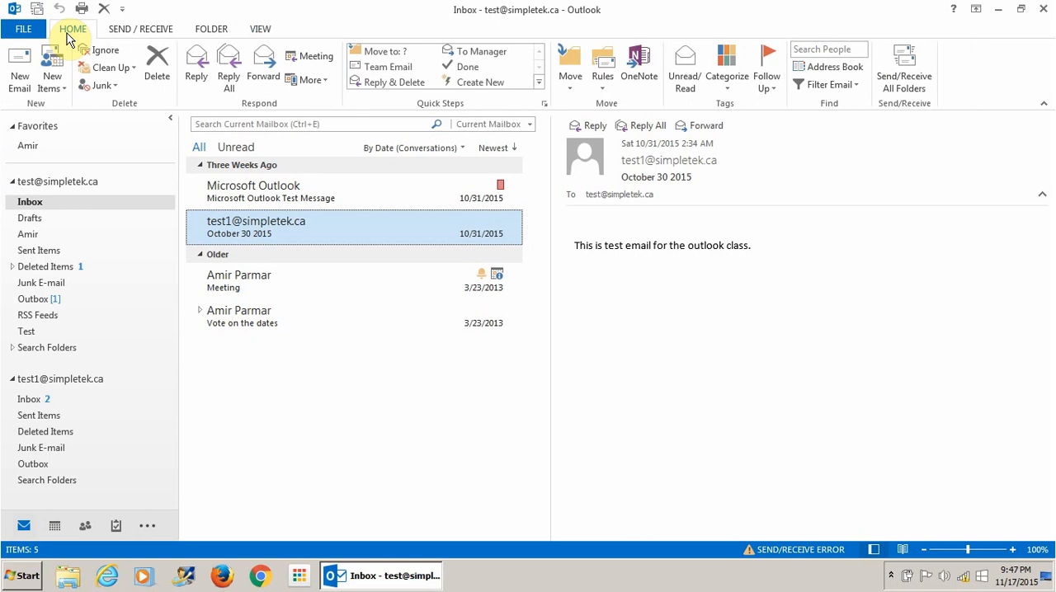
click(13, 83)
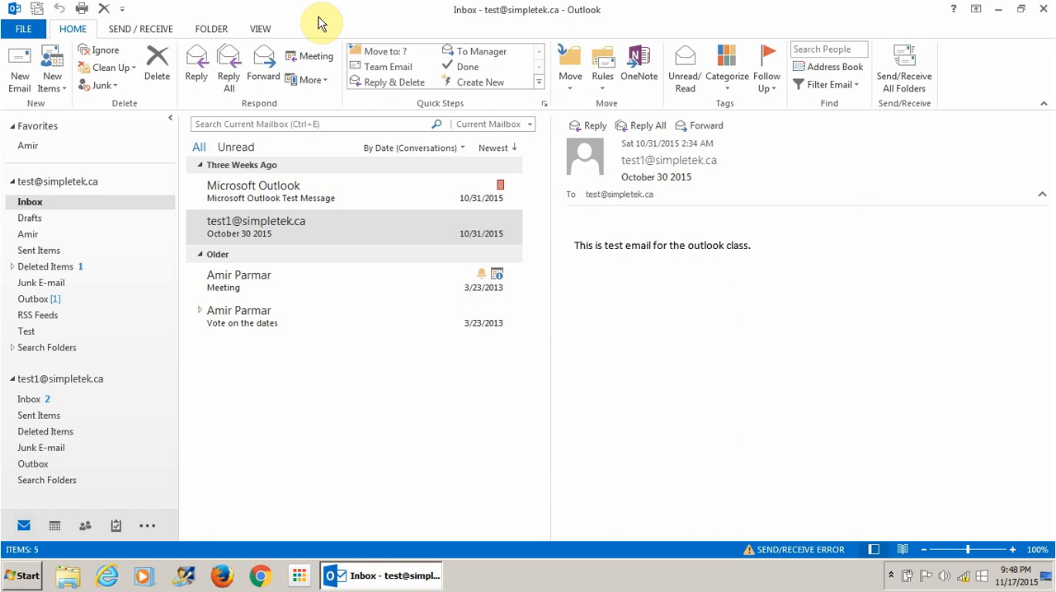
- Create a new e-mail signature named New Email in the Mail options
click(21, 29)
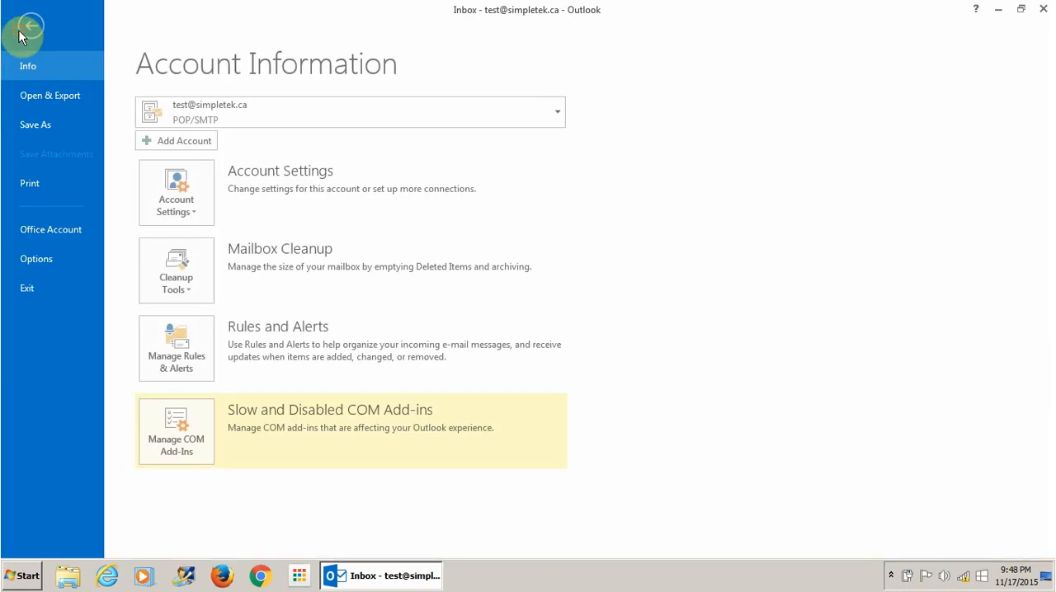
click(43, 259)
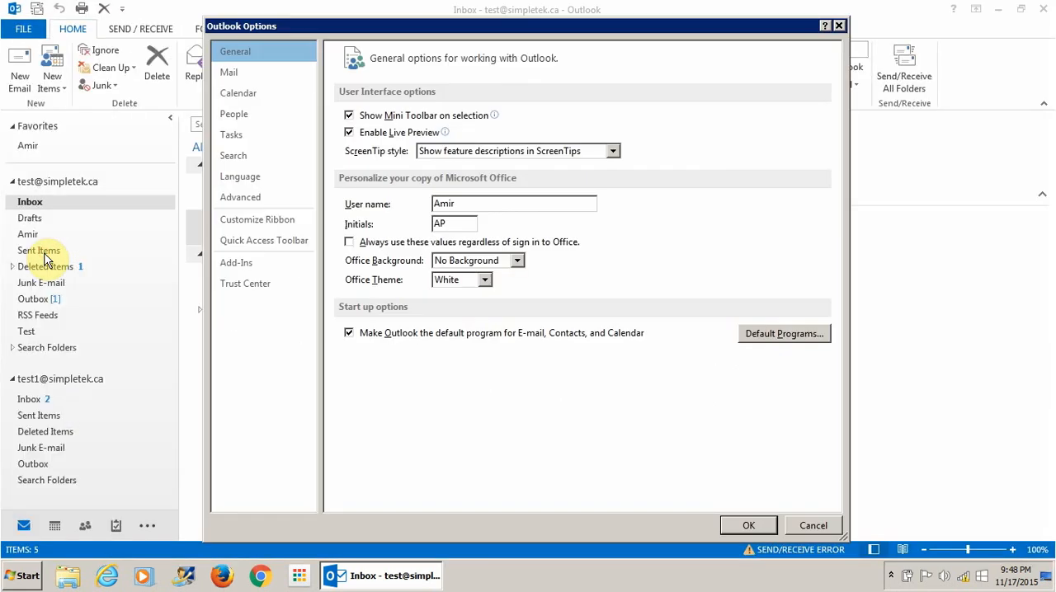
click(258, 73)
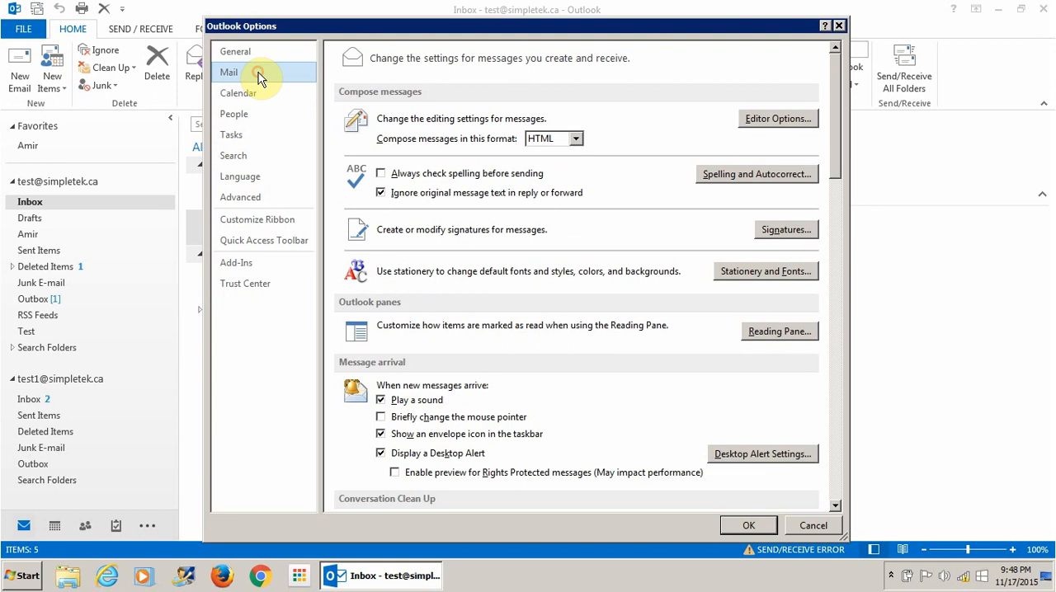
click(783, 233)
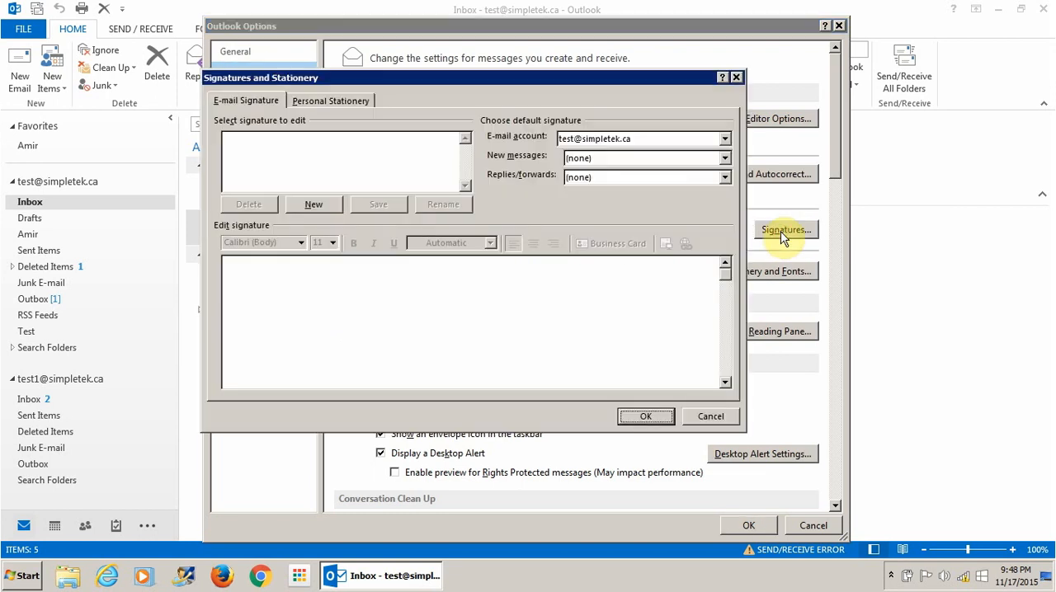
click(328, 206)
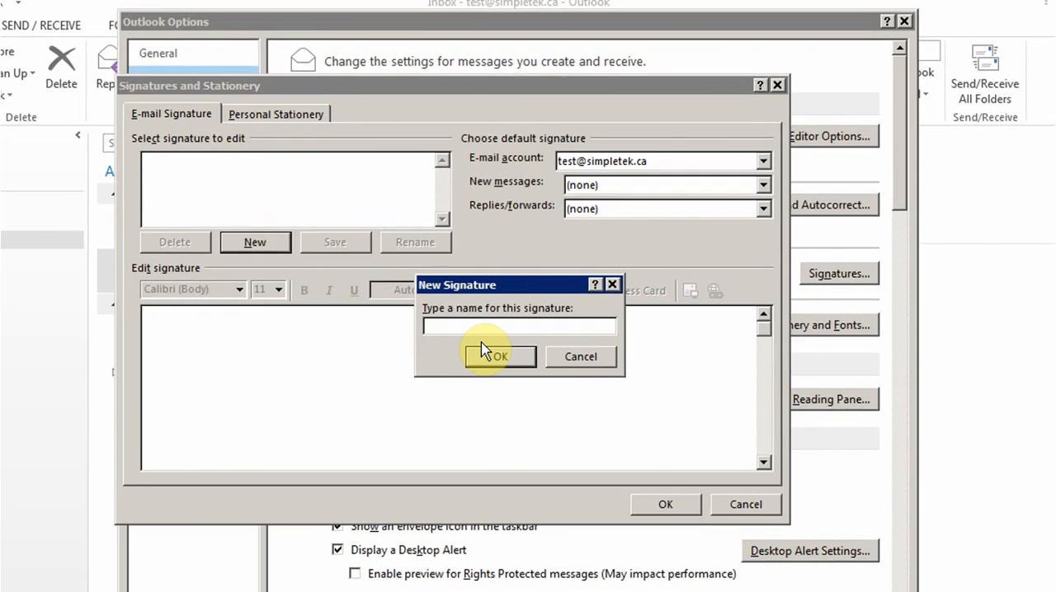
text(New )
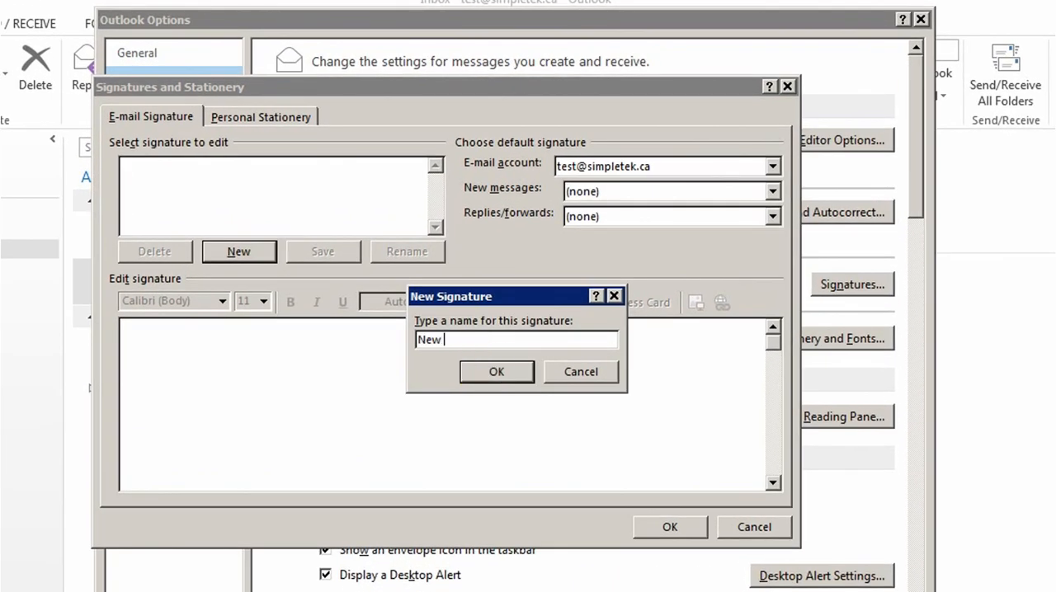
text(Email)
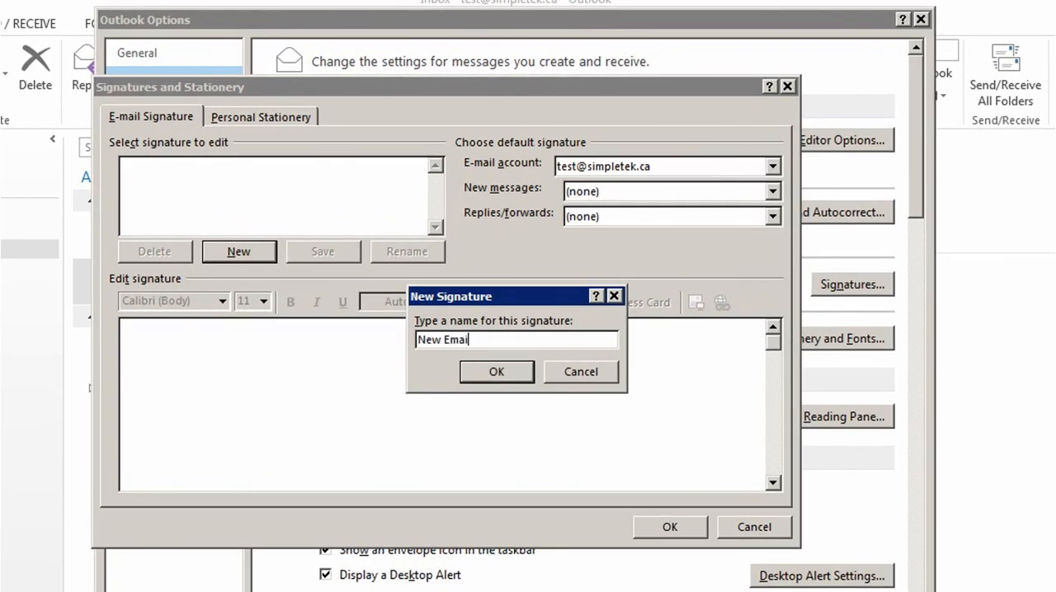
click(498, 372)
- Write the signature text: the sender's full name, then lines Email, Tel and Confidentiality notice
click(349, 368)
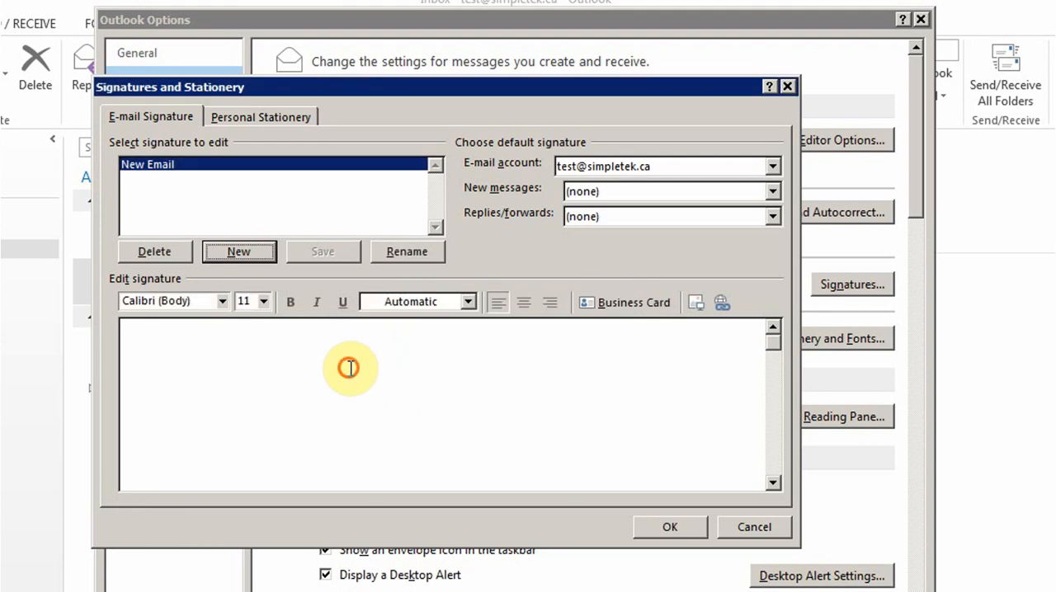
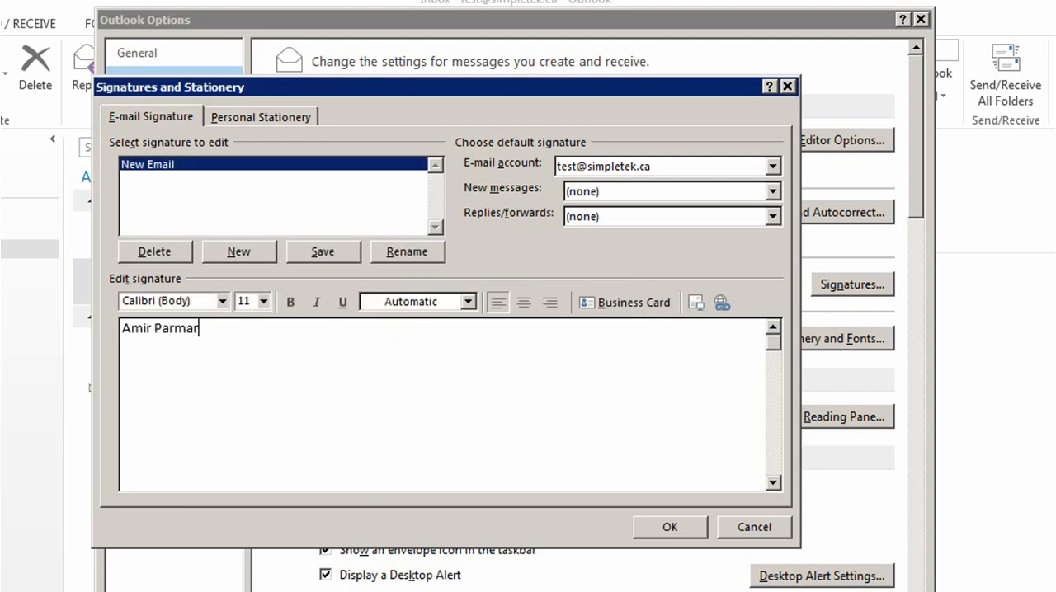
key(Return)
text(email)
key(Return)
text(tel)
key(Return)
text(confidentail)
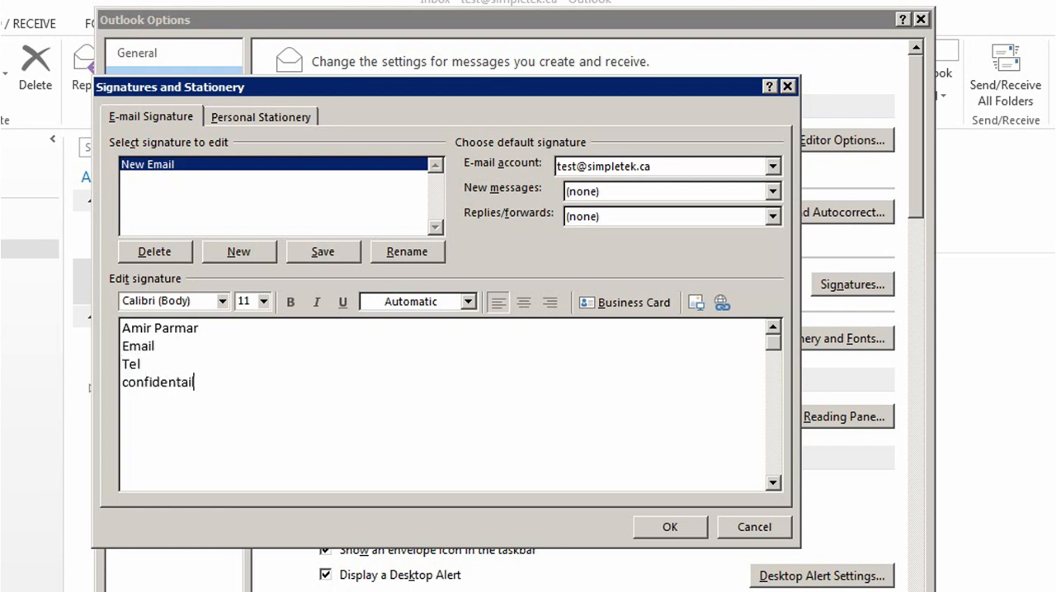
text(ity notice)
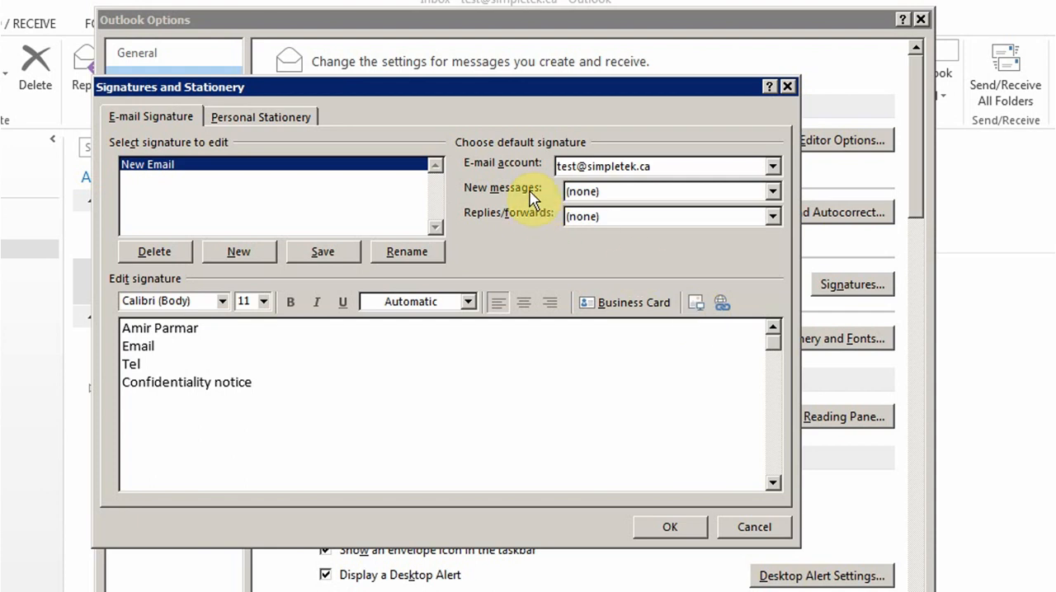
- Make New Email the default signature for both new messages and replies/forwards
click(774, 191)
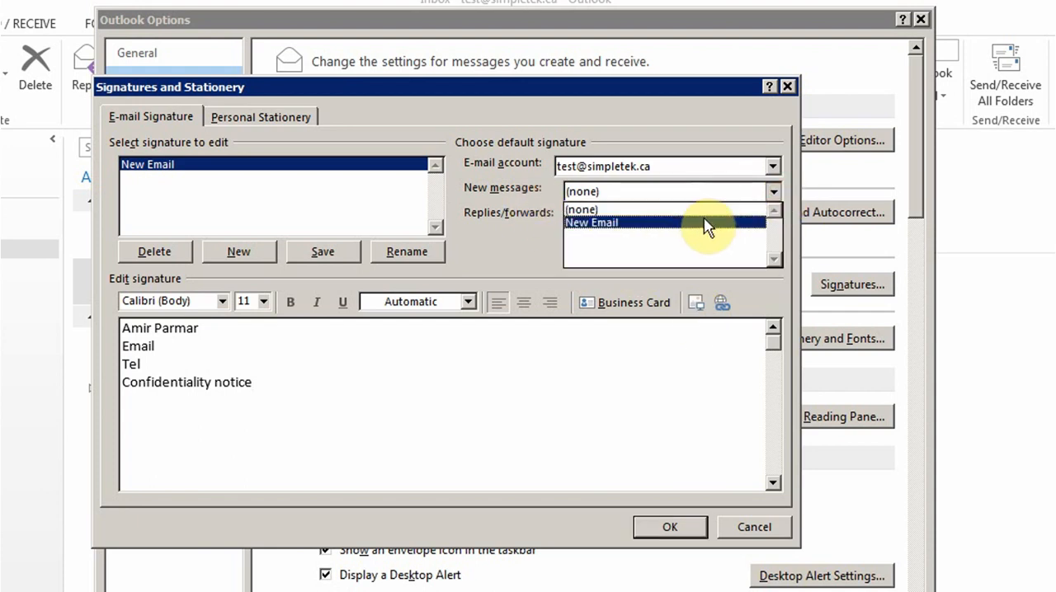
click(702, 224)
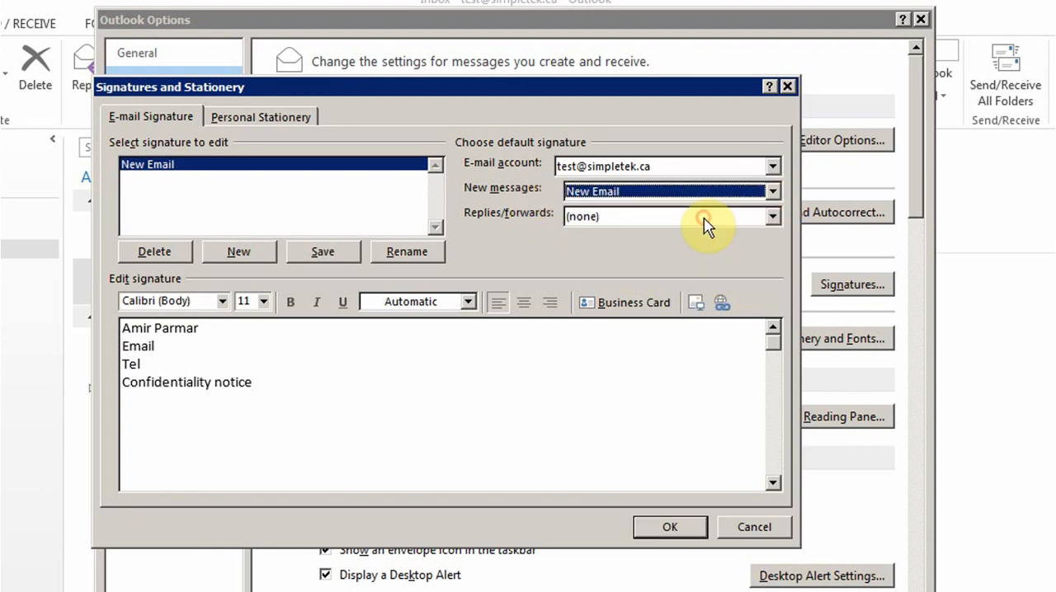
click(773, 217)
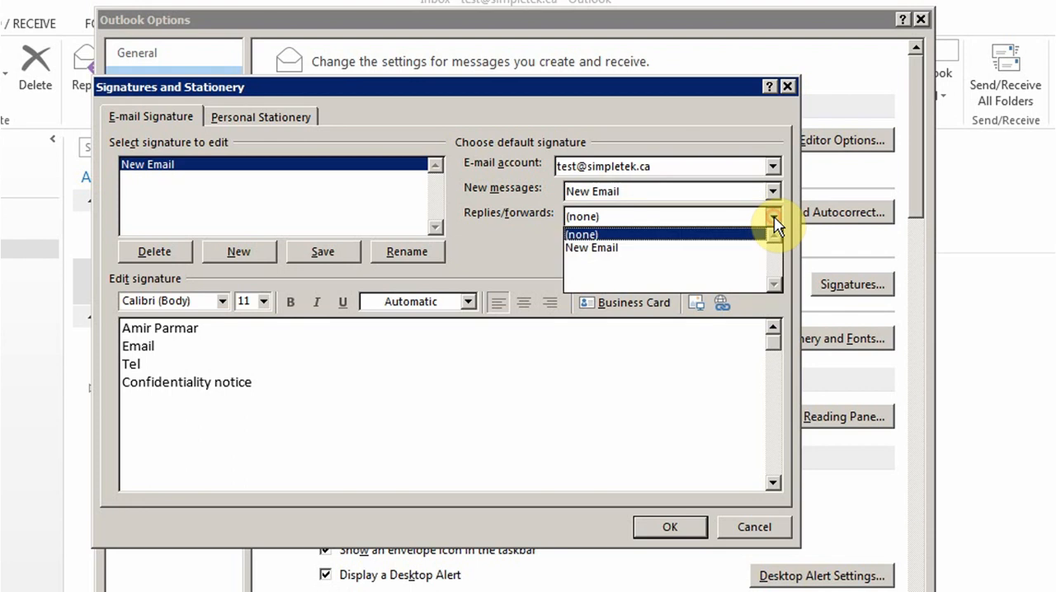
click(698, 246)
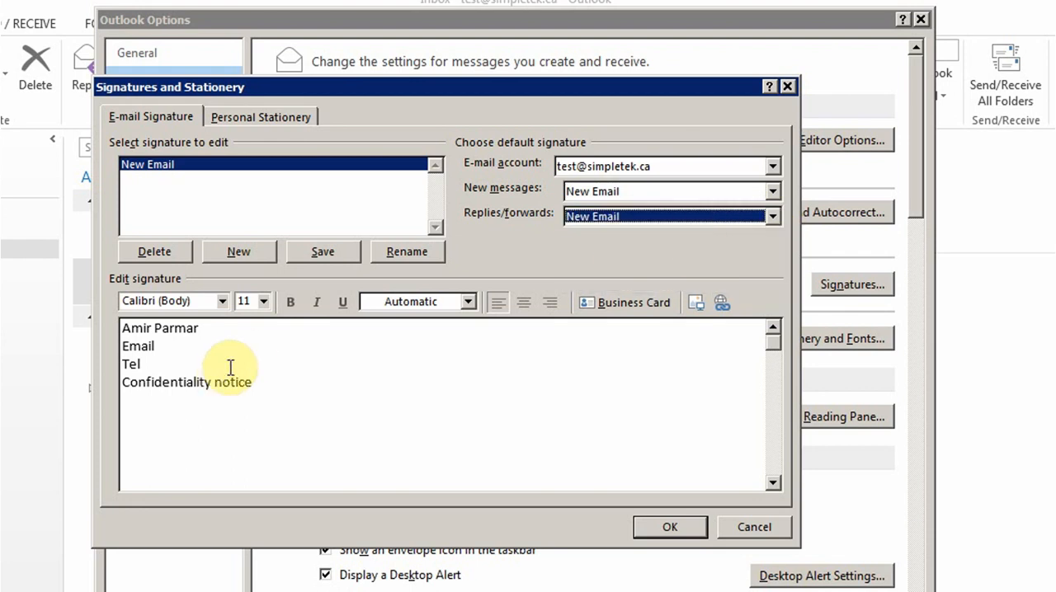
- Save the New Email signature changes and start a new signature named Reply
click(241, 249)
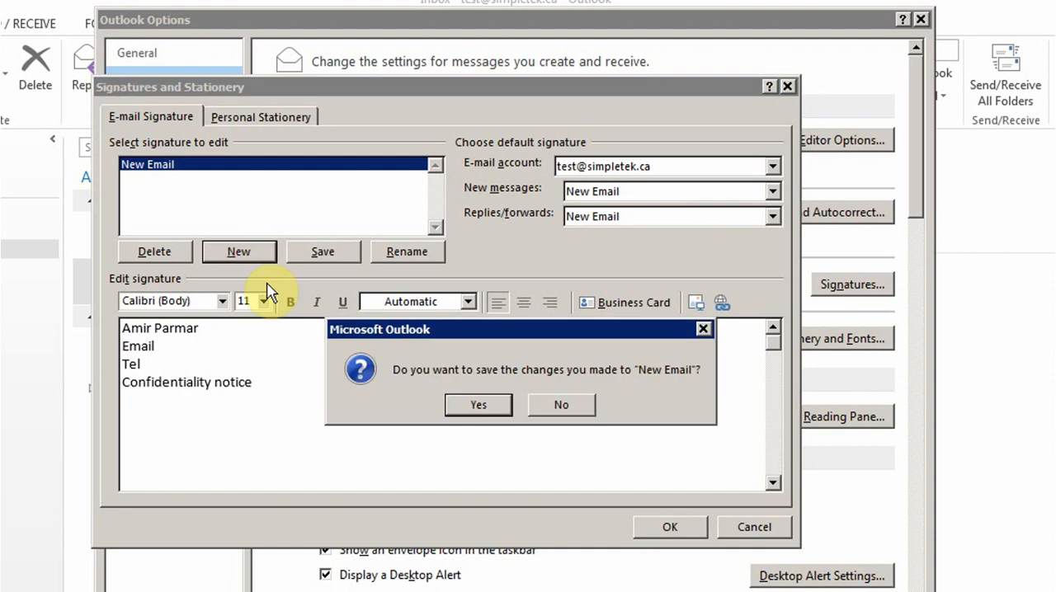
click(463, 401)
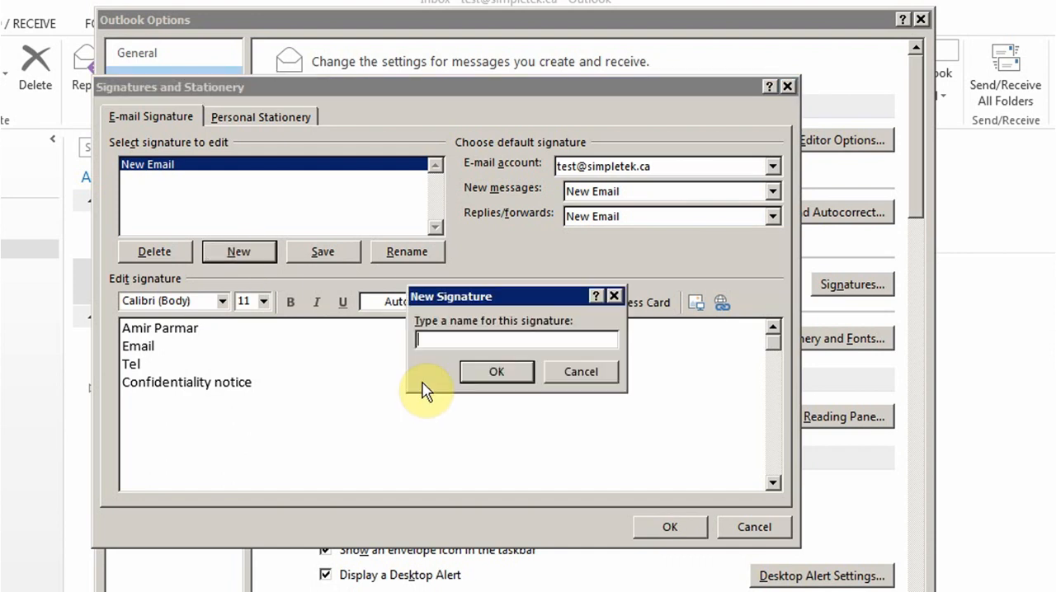
text(Reply)
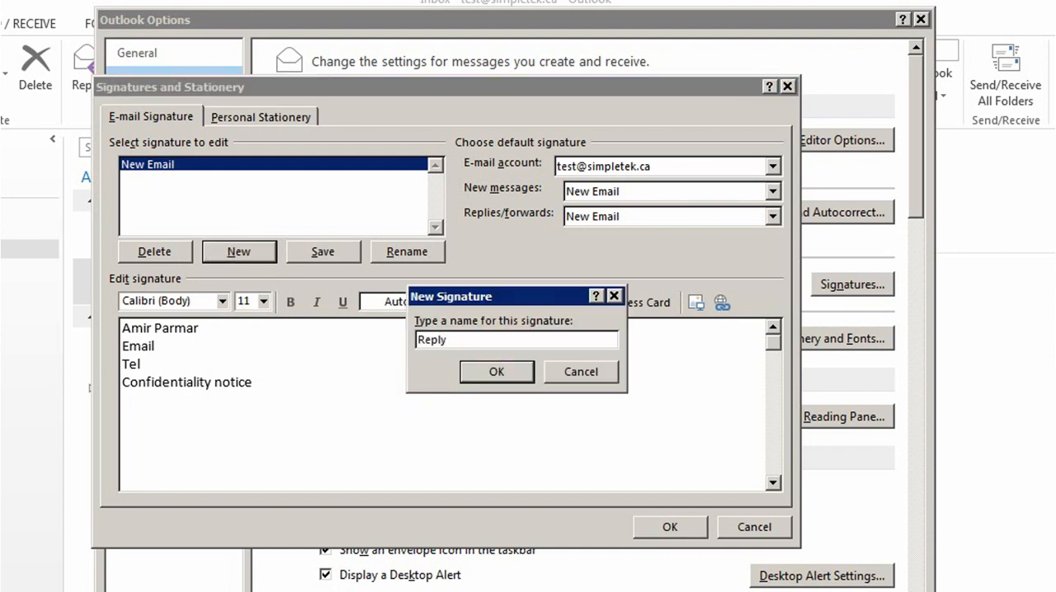
click(474, 371)
- Write "Reply Signature" as the text of the Reply signature and save it
click(367, 361)
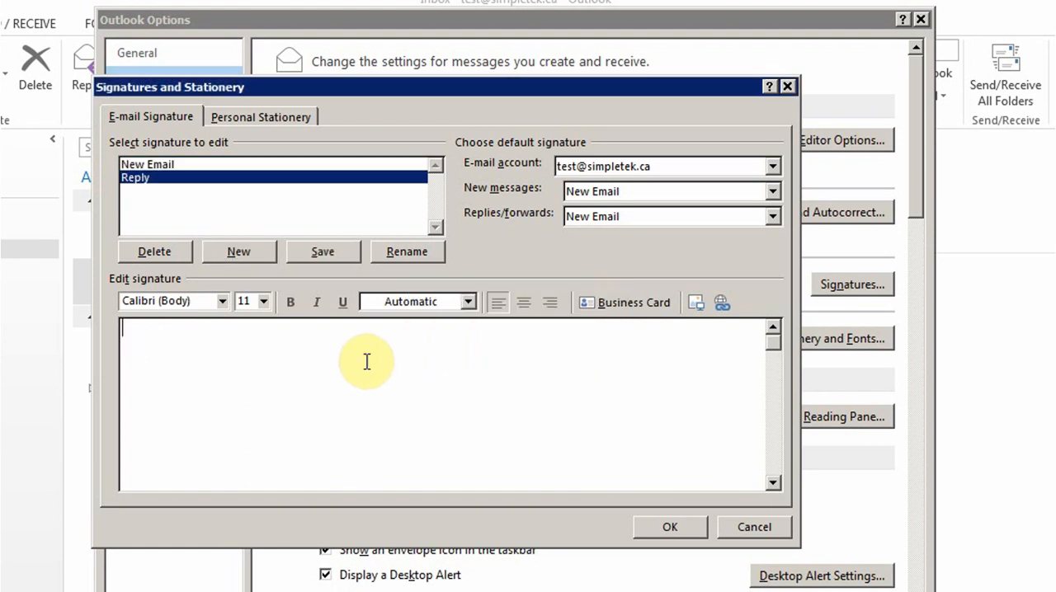
text(Reply Sis)
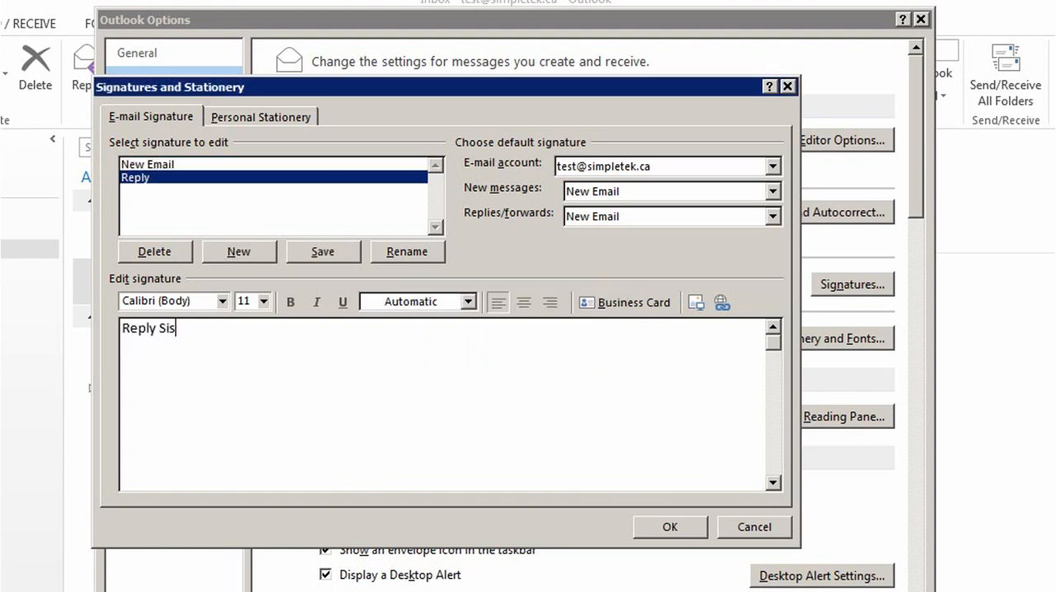
key(BackSpace)
text(gnature)
key(Return)
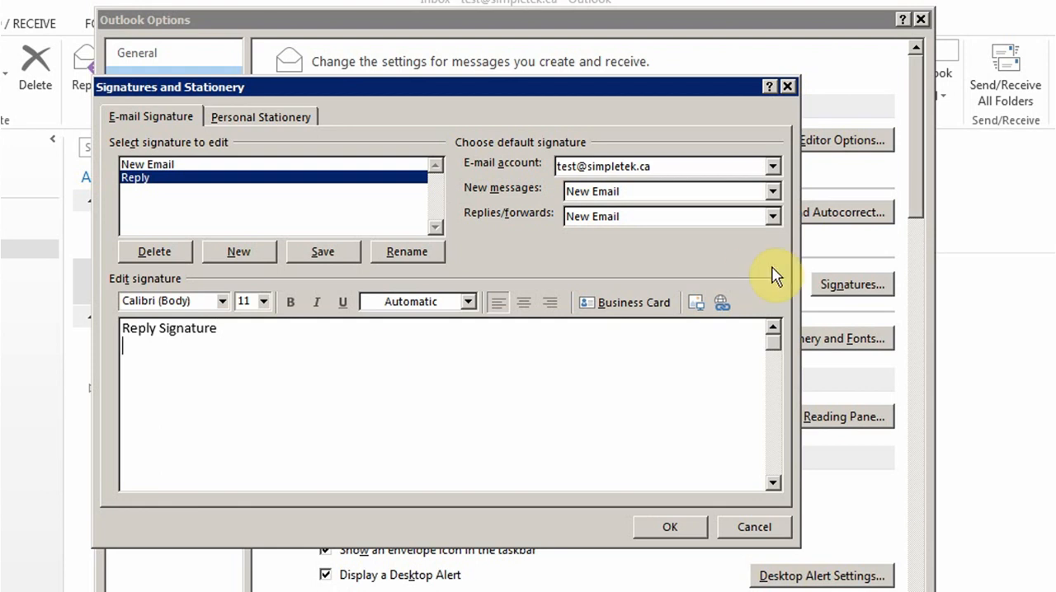
click(289, 248)
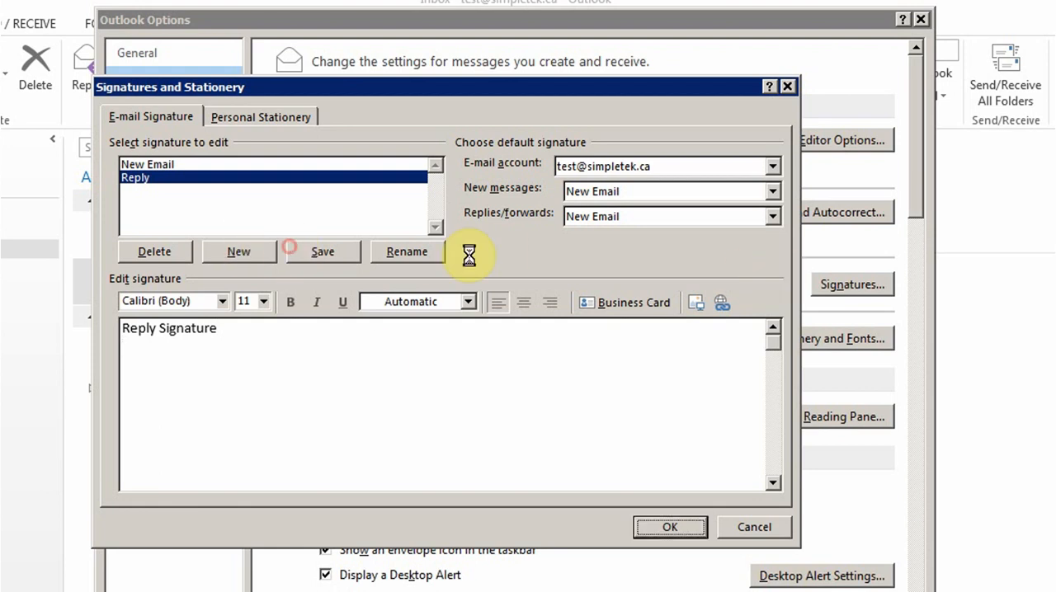
- Make Reply the default signature for replies/forwards and close the signature and options dialogs
click(772, 217)
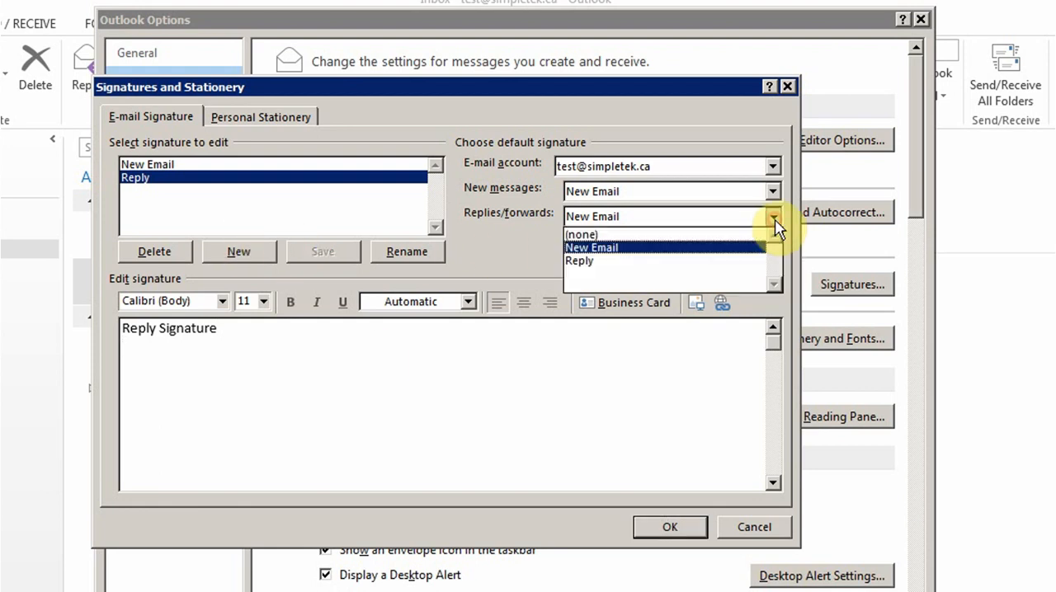
click(679, 262)
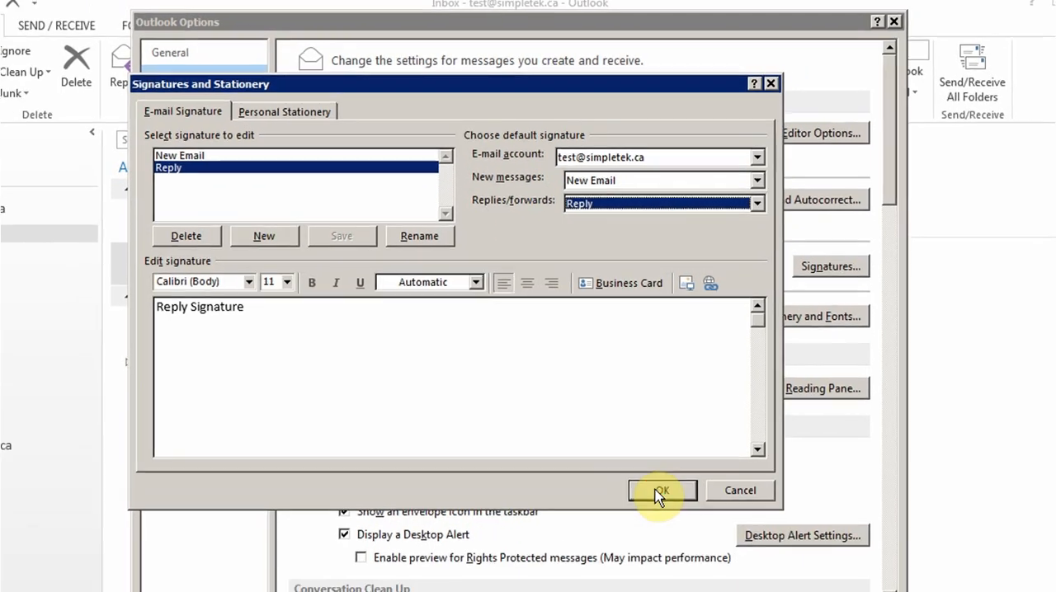
click(670, 526)
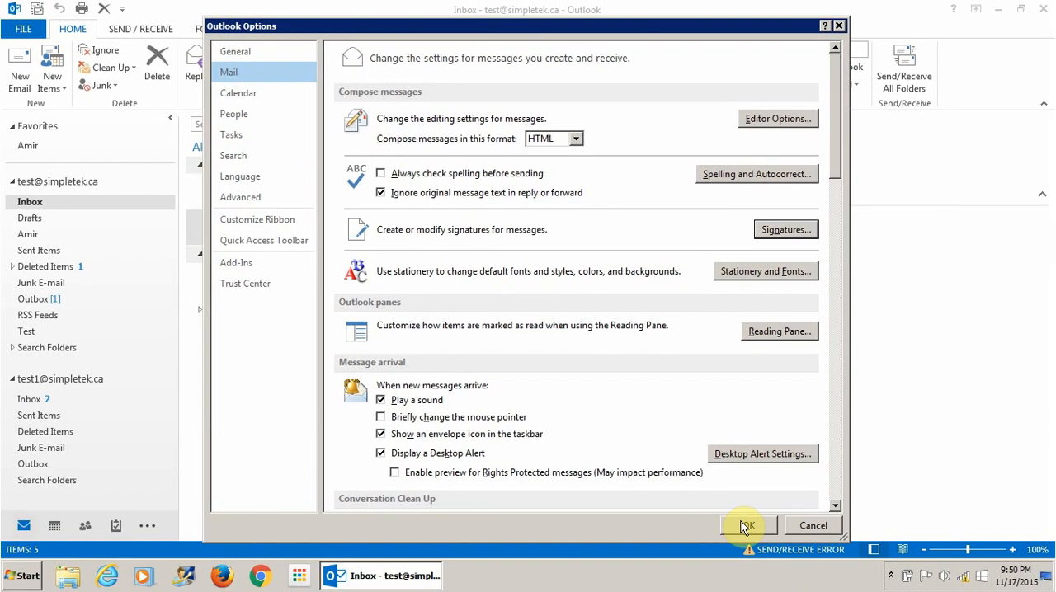
click(744, 526)
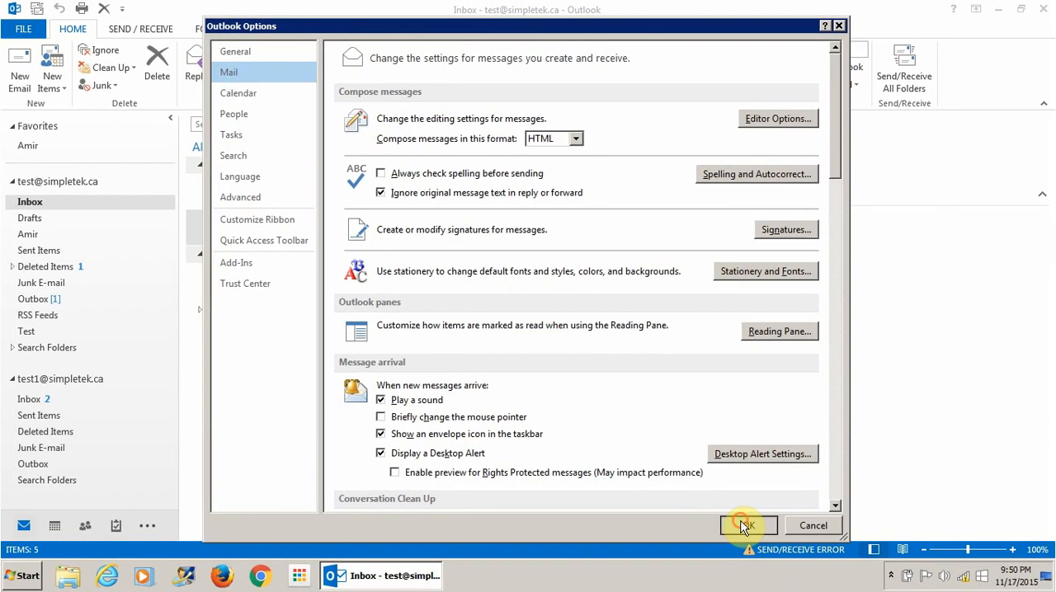
- Open a new e-mail, switch its signature to Reply, then close the message without keeping it
click(20, 70)
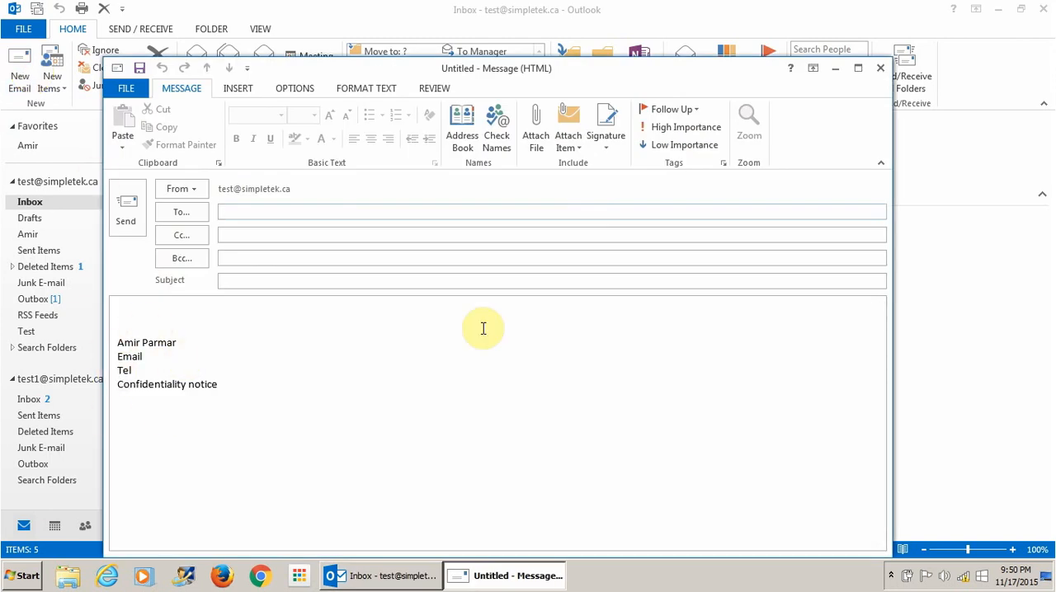
click(606, 148)
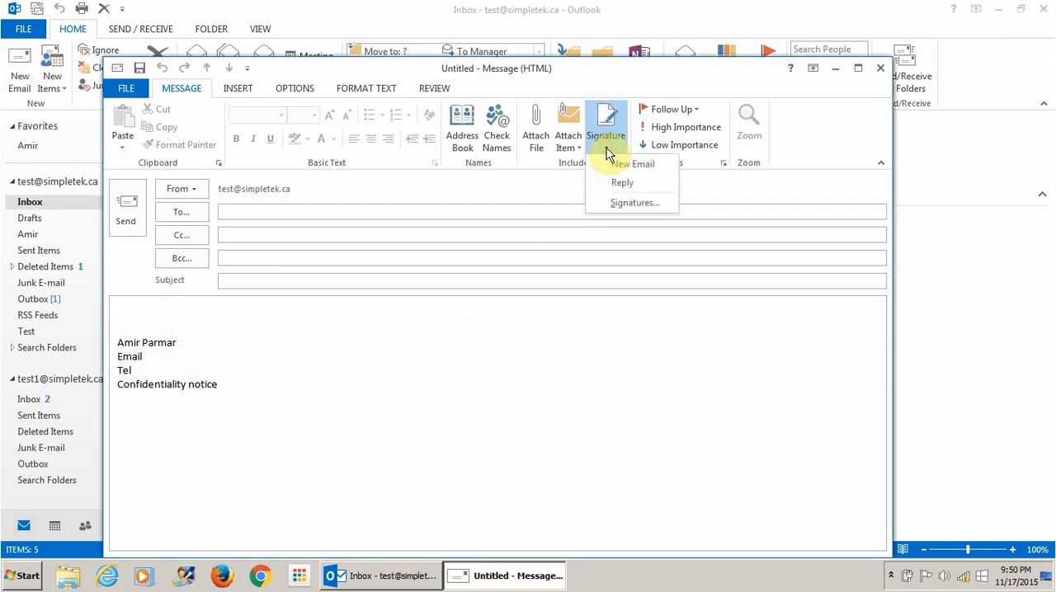
click(622, 188)
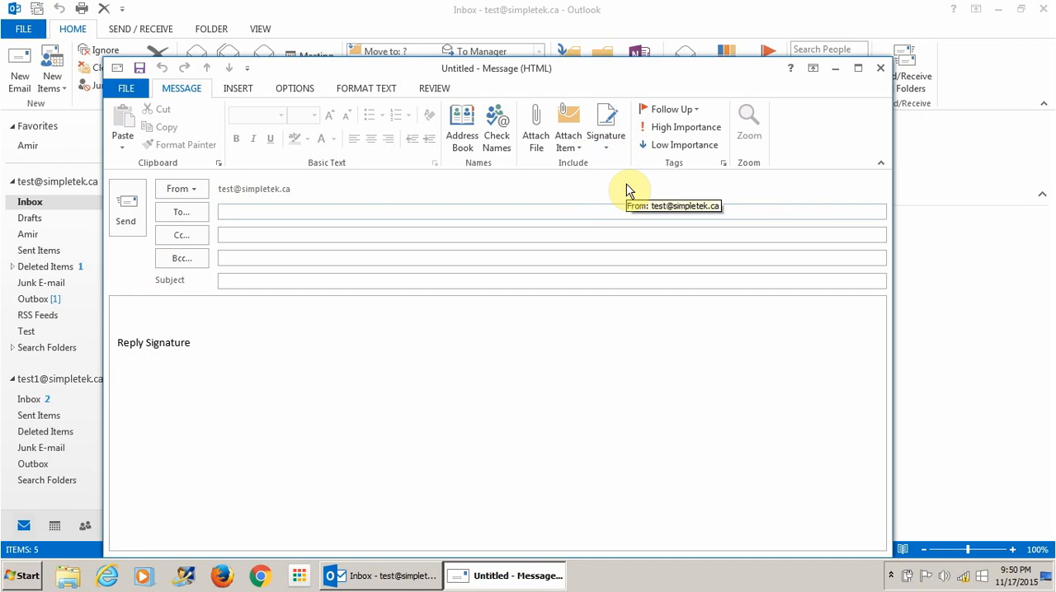
click(880, 68)
click(530, 323)
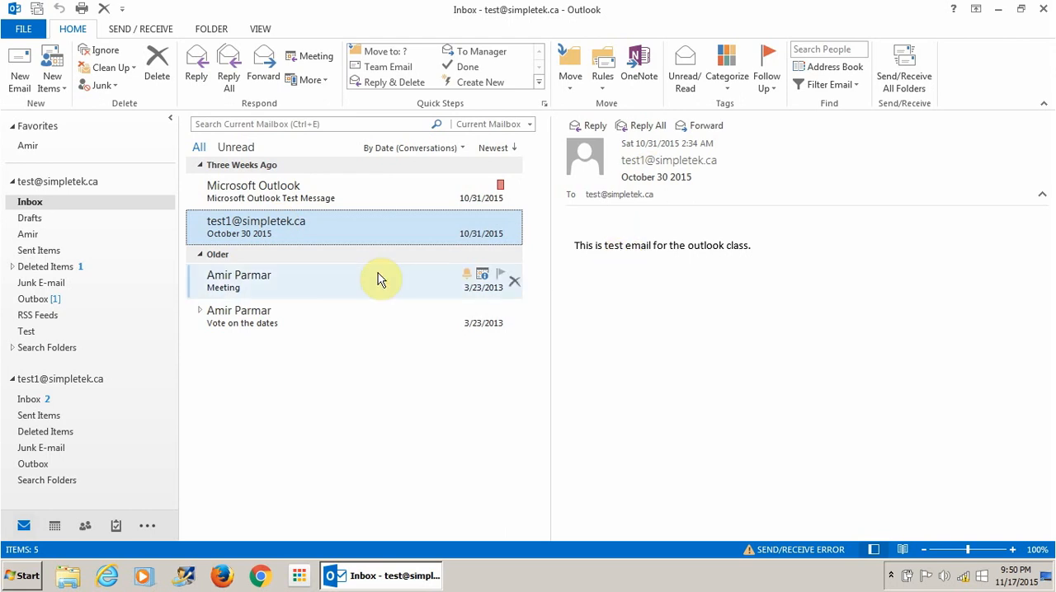
- Start a reply to the selected October 30 2015 message to check its signature, then discard it
click(195, 73)
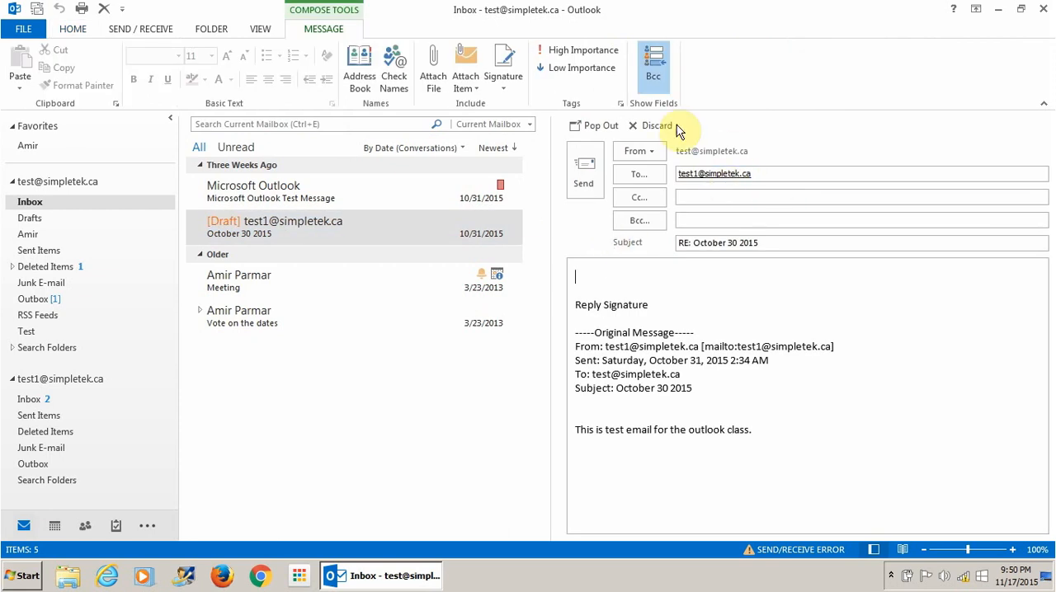
click(654, 126)
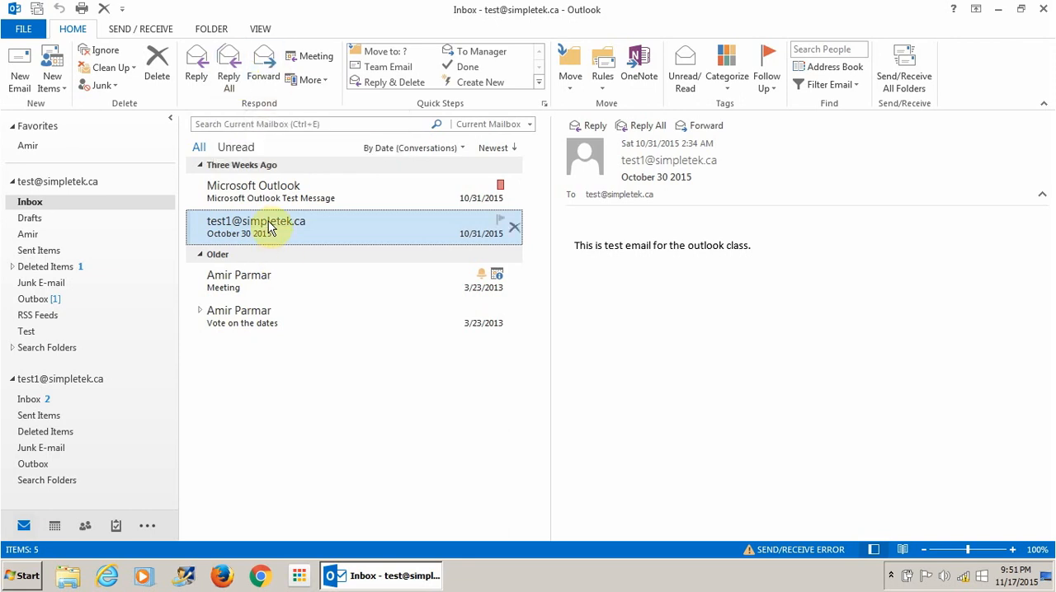
- Forward the October 30 2015 message to one contact, Cc another contact, Bcc Group A, and send it
click(262, 77)
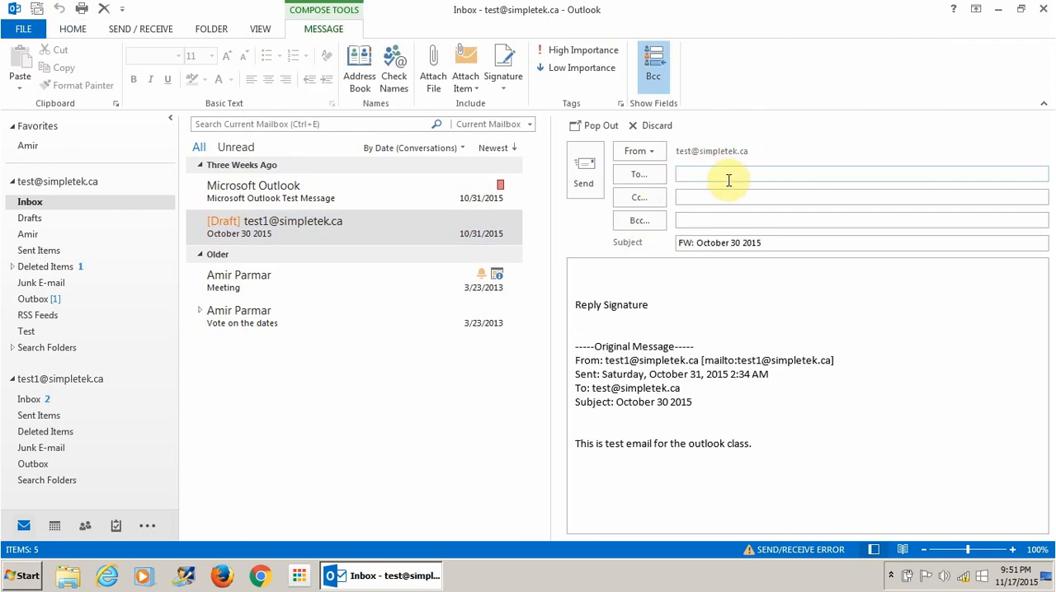
click(640, 175)
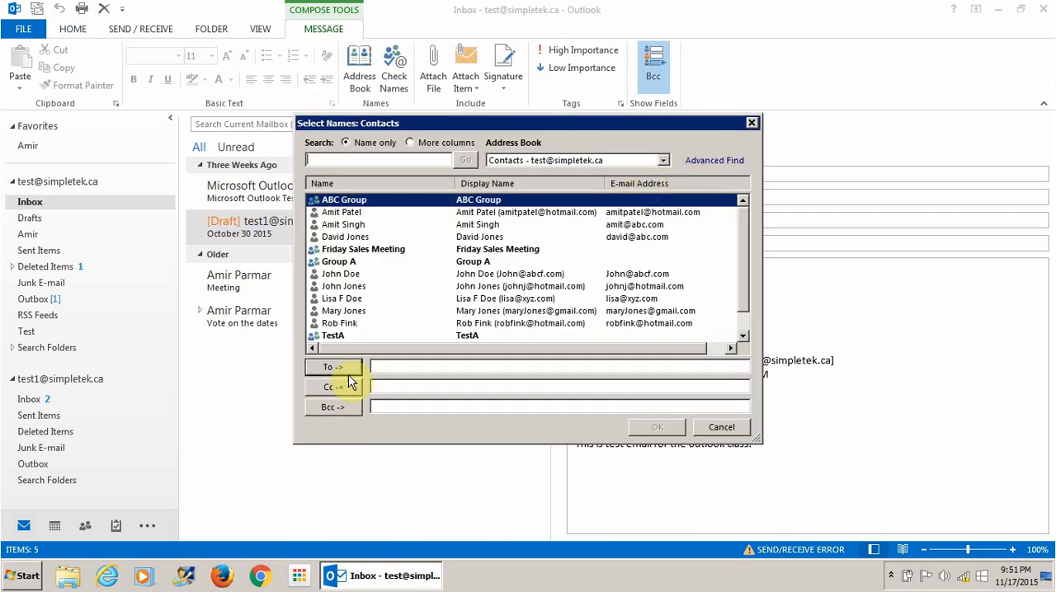
click(343, 311)
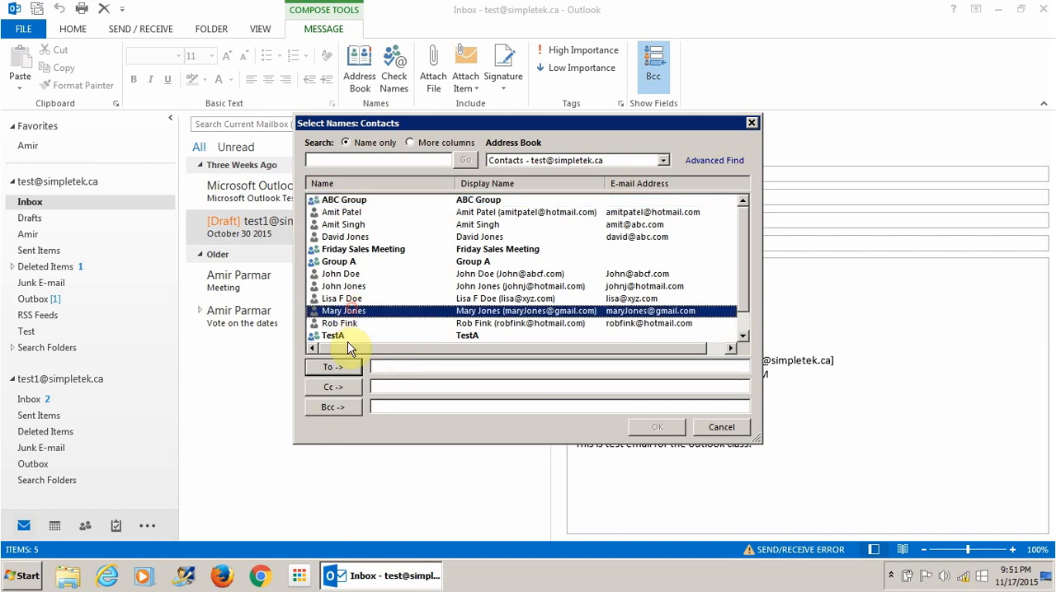
click(339, 365)
click(346, 287)
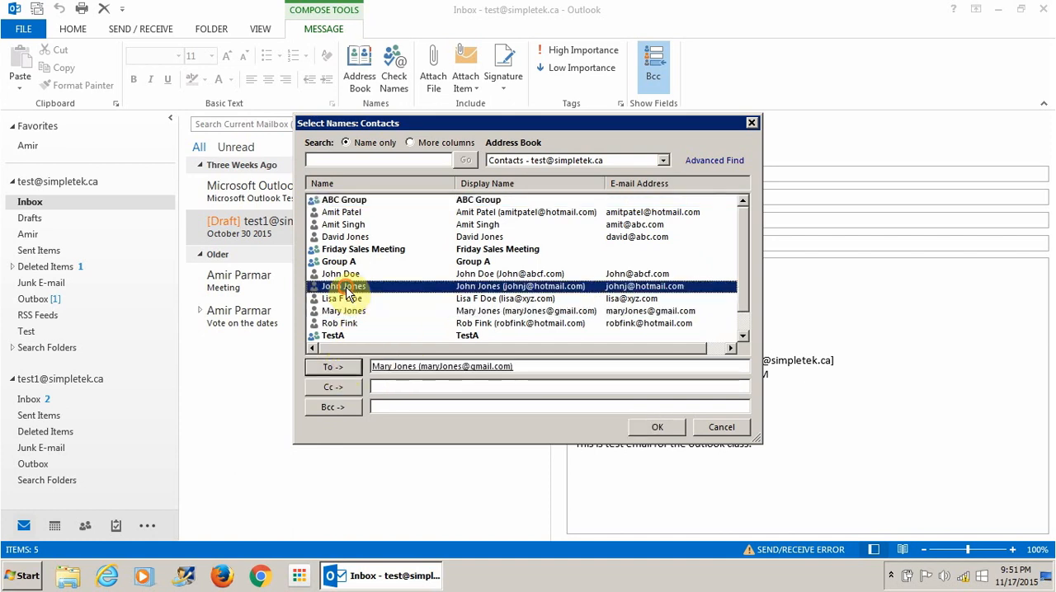
click(341, 393)
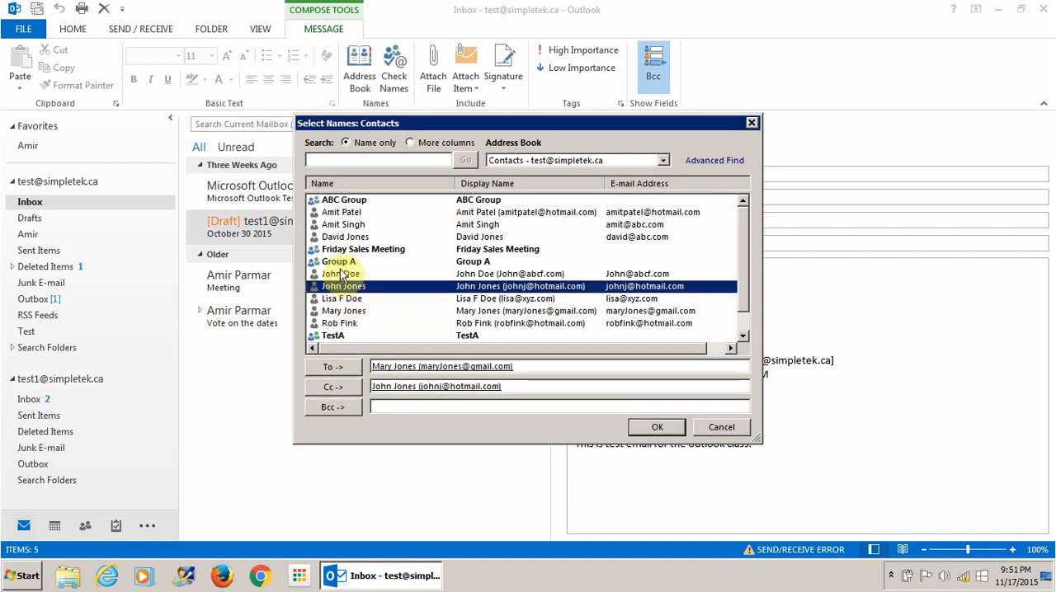
click(338, 262)
click(345, 406)
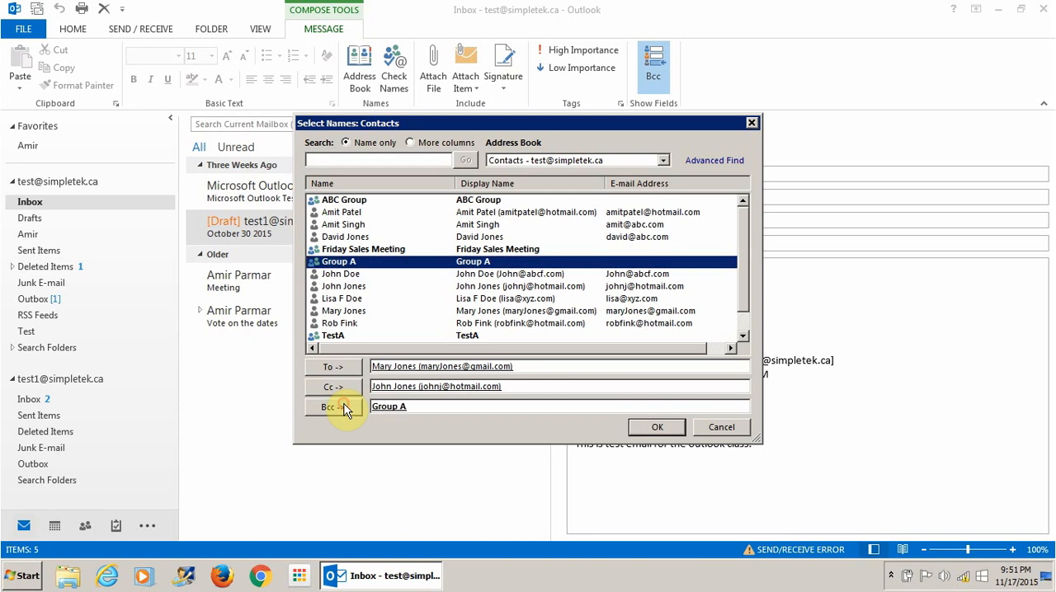
click(658, 427)
click(583, 174)
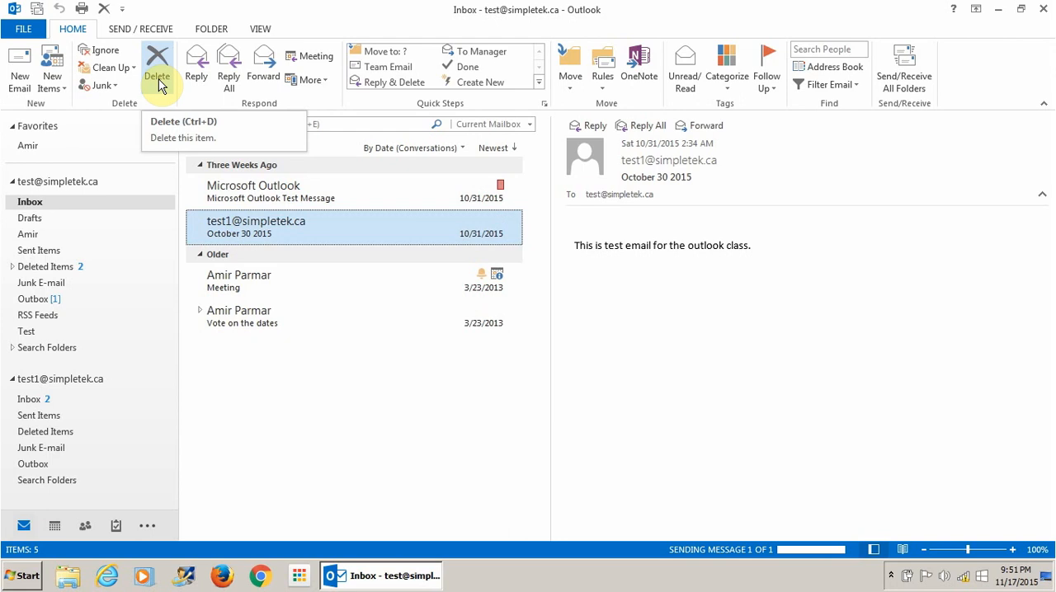
- Open the Deleted Items folder
right_click(291, 225)
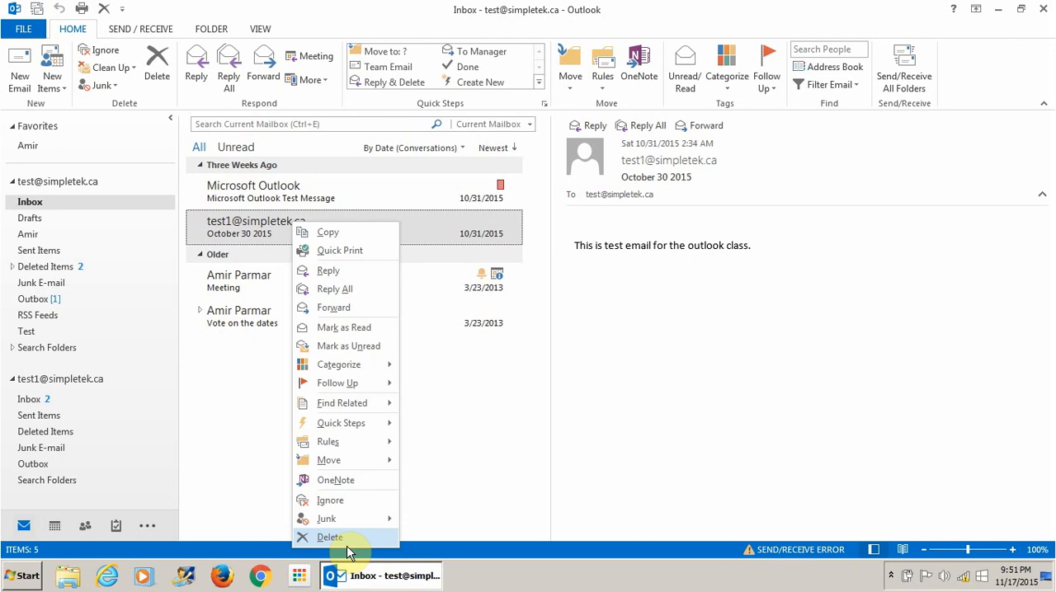
click(473, 425)
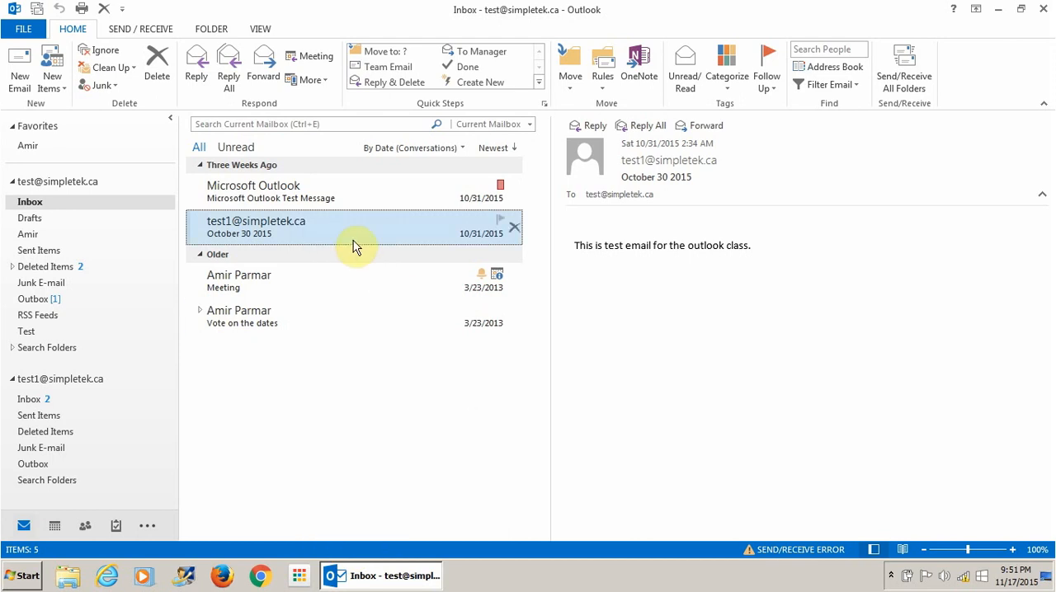
click(47, 273)
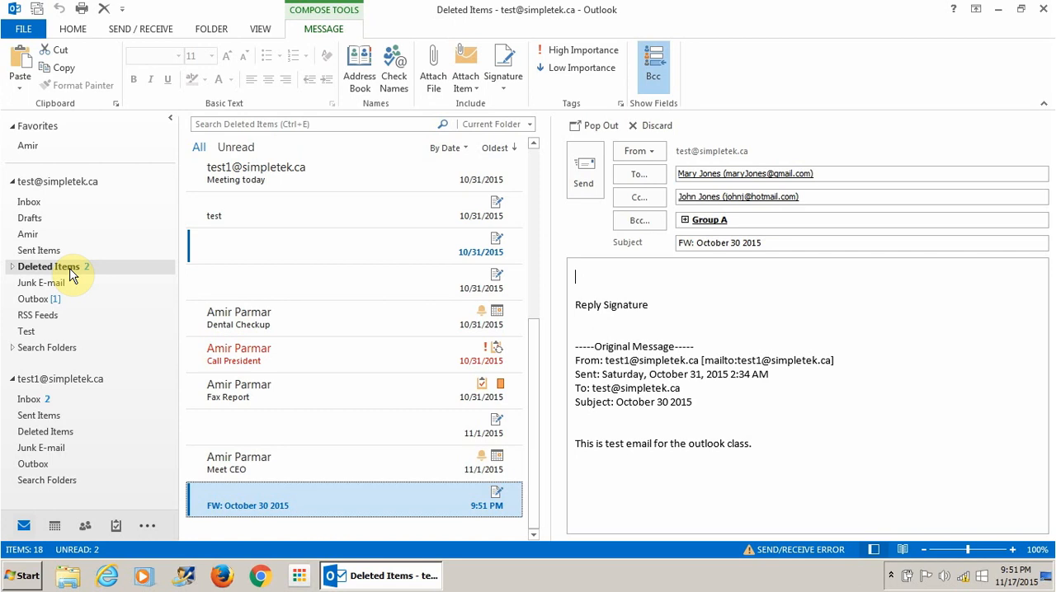
- Browse the items in Deleted Items and look at the Move options for a selected message
click(250, 322)
drag(250, 322, 283, 318)
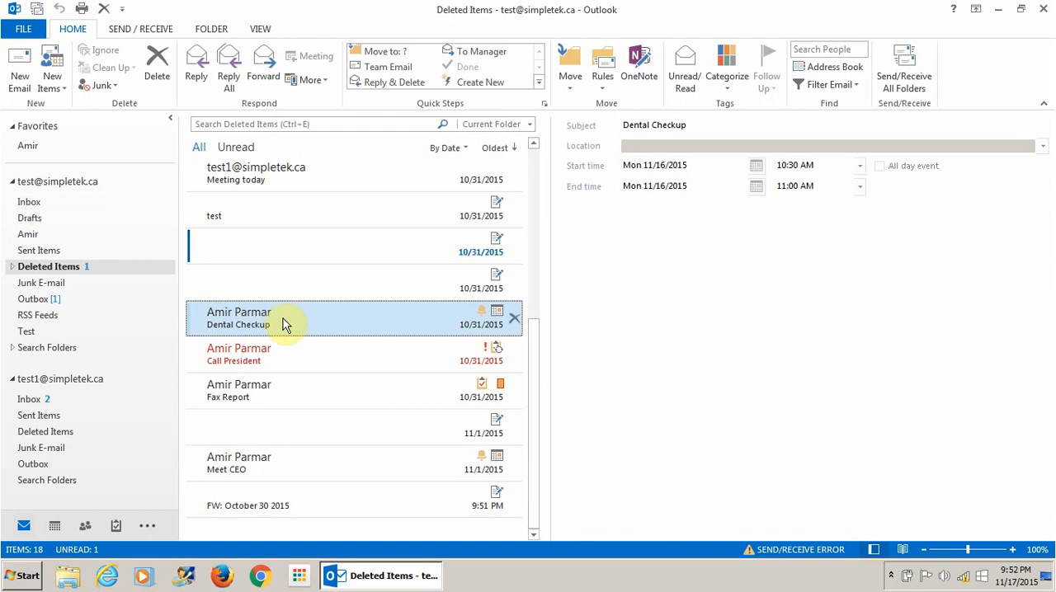
click(294, 173)
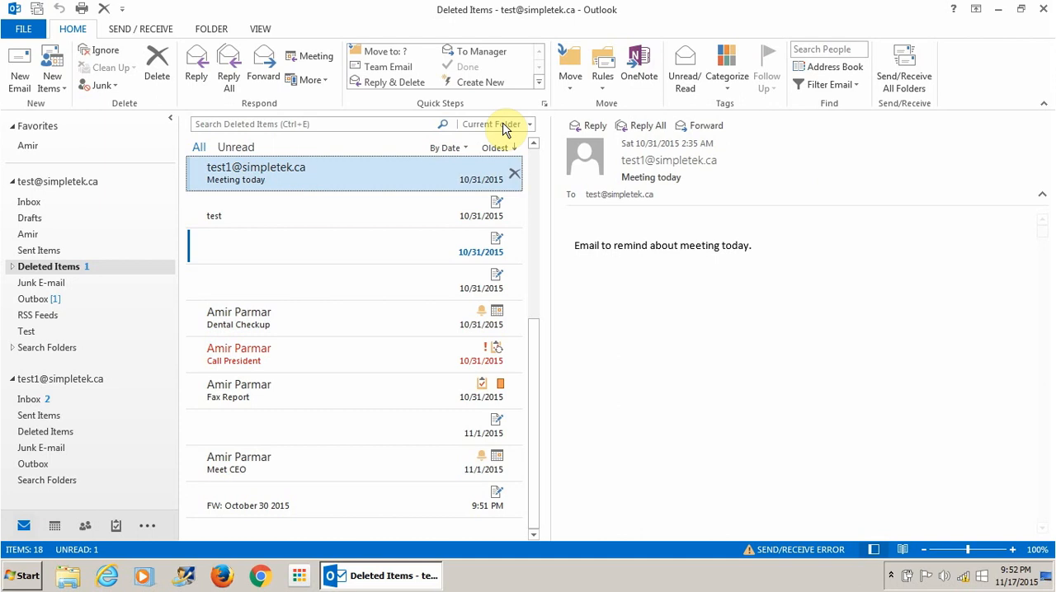
click(575, 85)
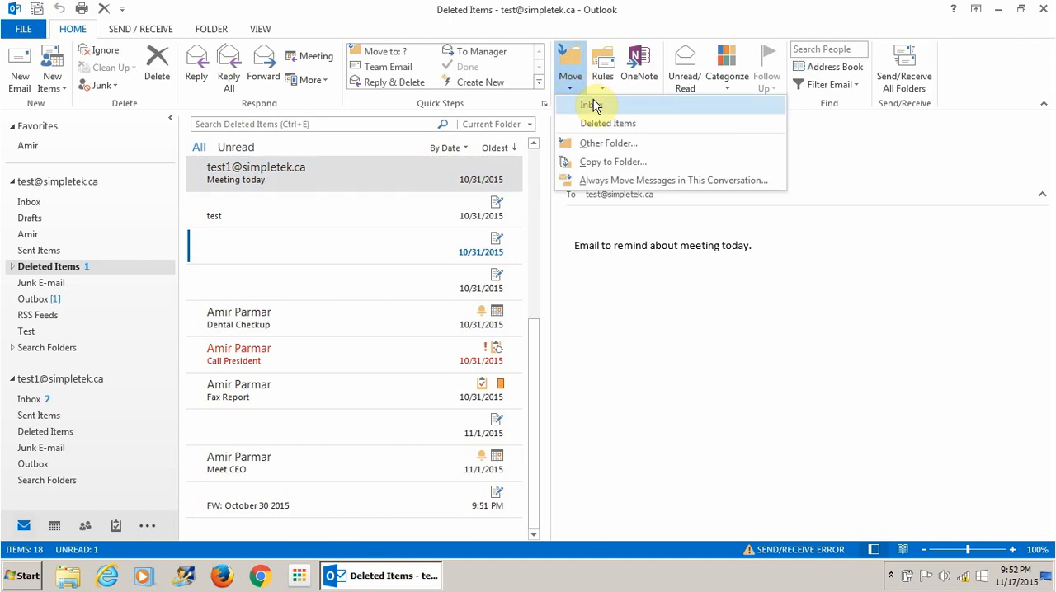
click(433, 18)
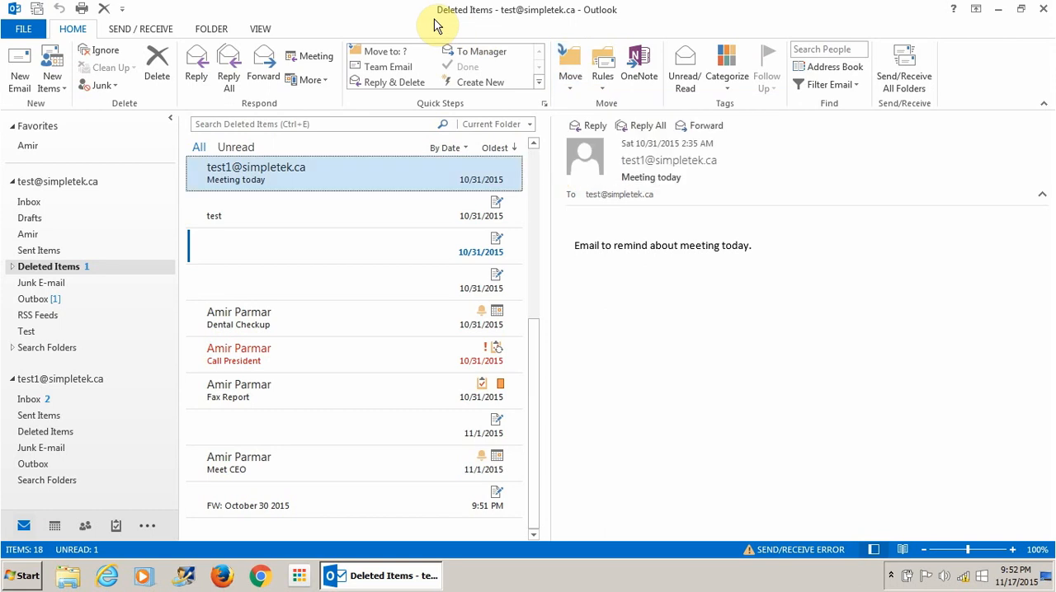
- Empty the Deleted Items folder permanently and return to the Inbox
right_click(71, 267)
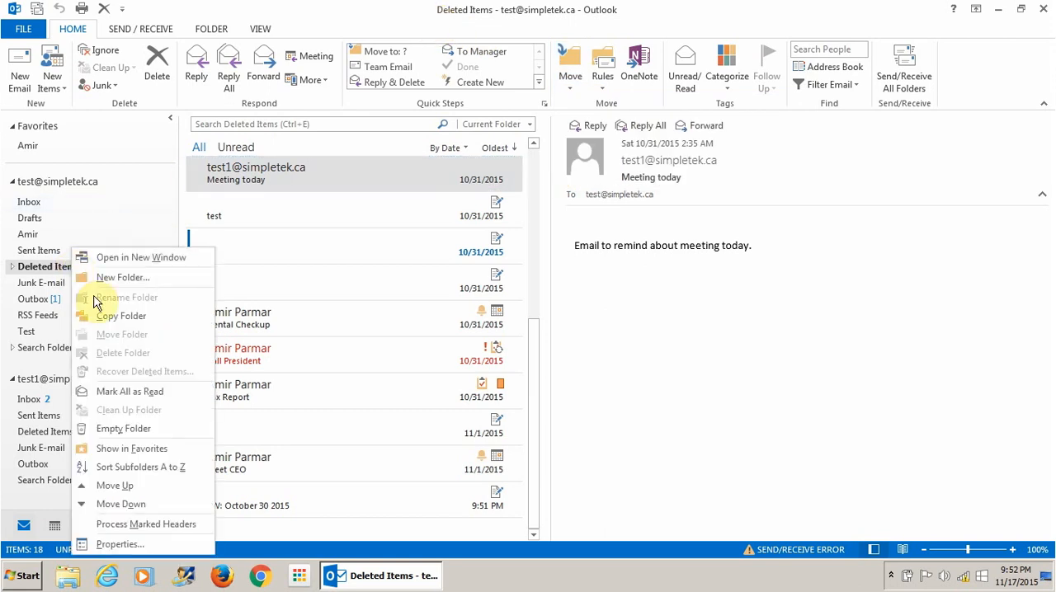
click(159, 437)
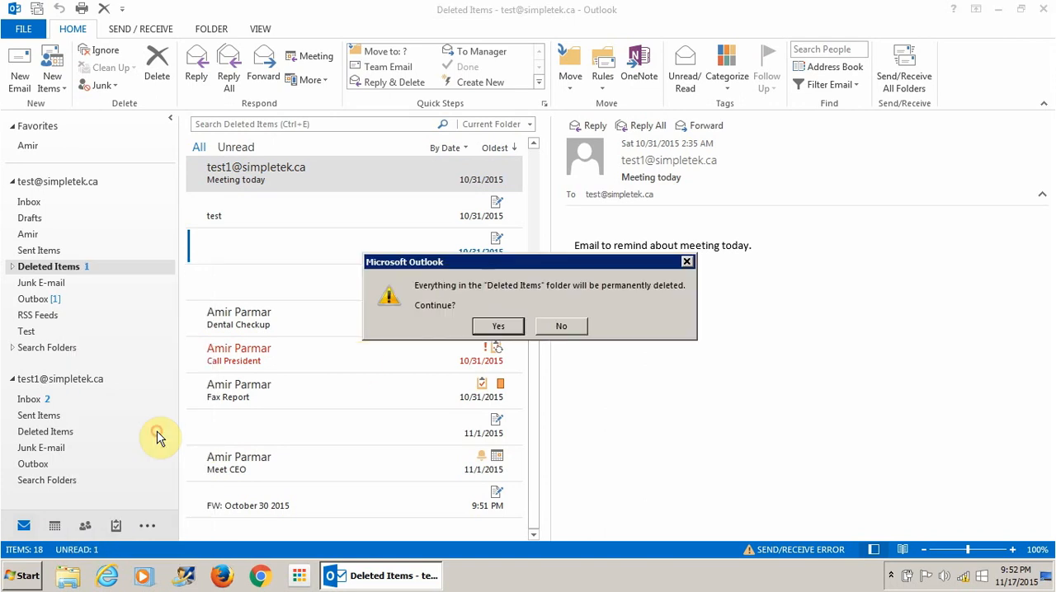
click(499, 326)
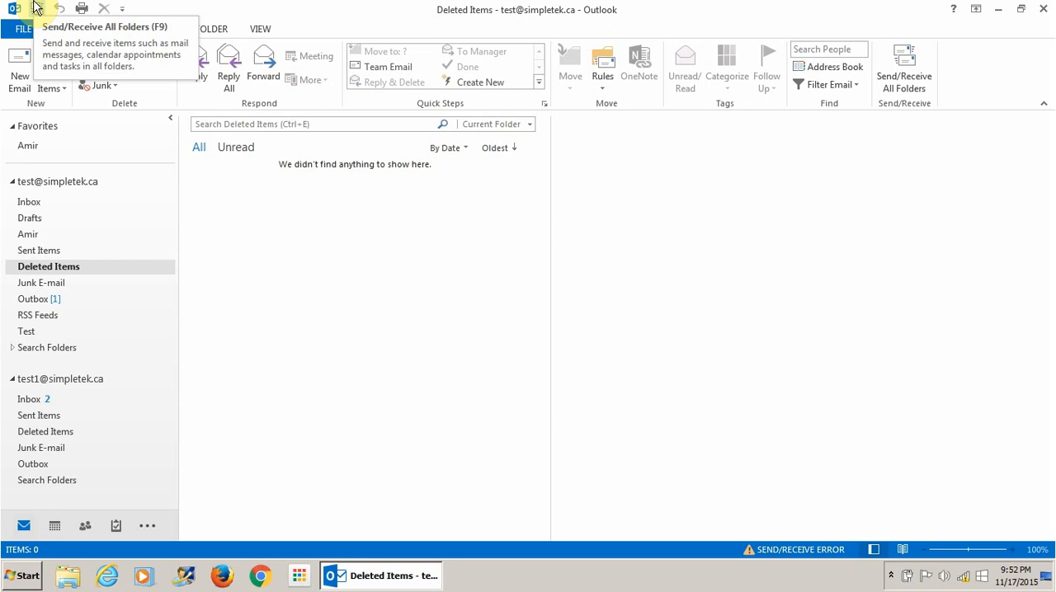
click(35, 202)
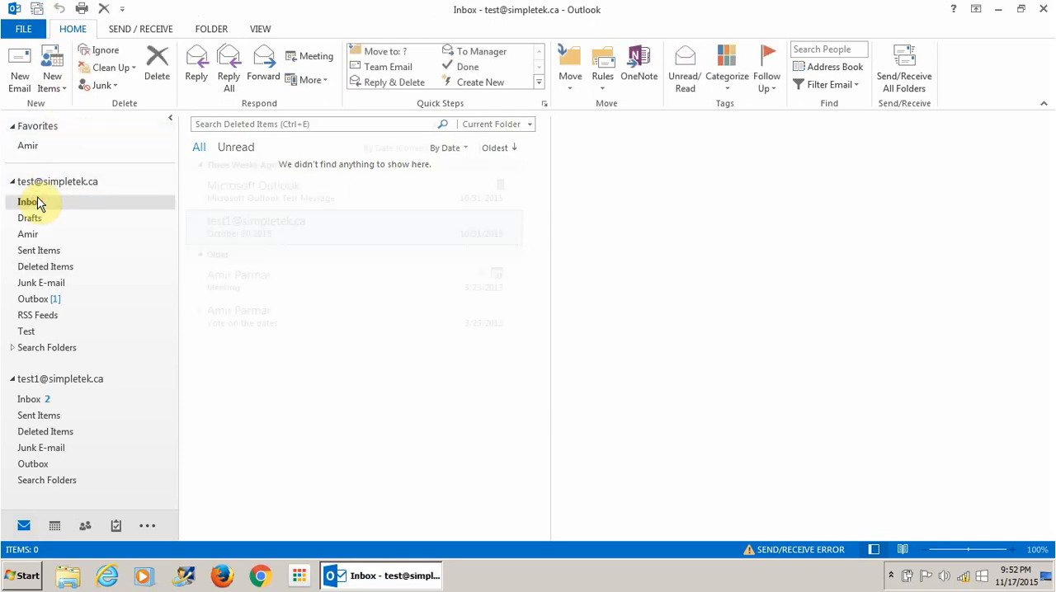